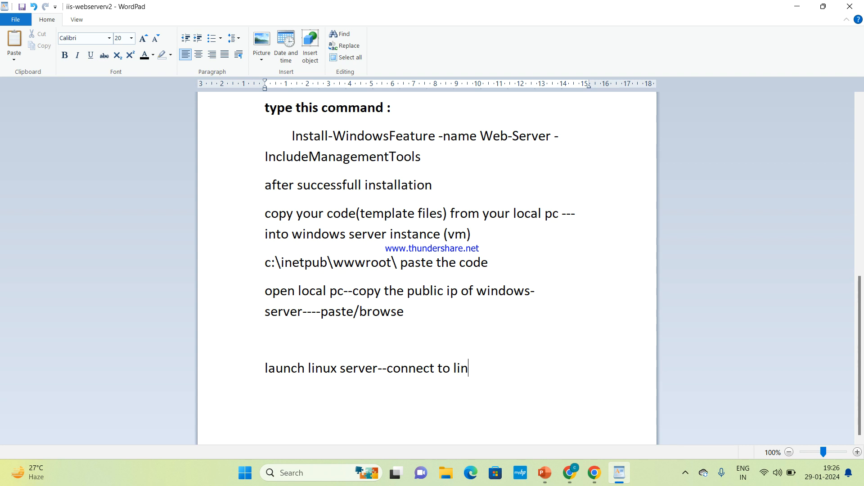
# Finish the Linux note: unzip template, move files into /var/www/html, copy public ip, browse
pyautogui.write('hell--converted')
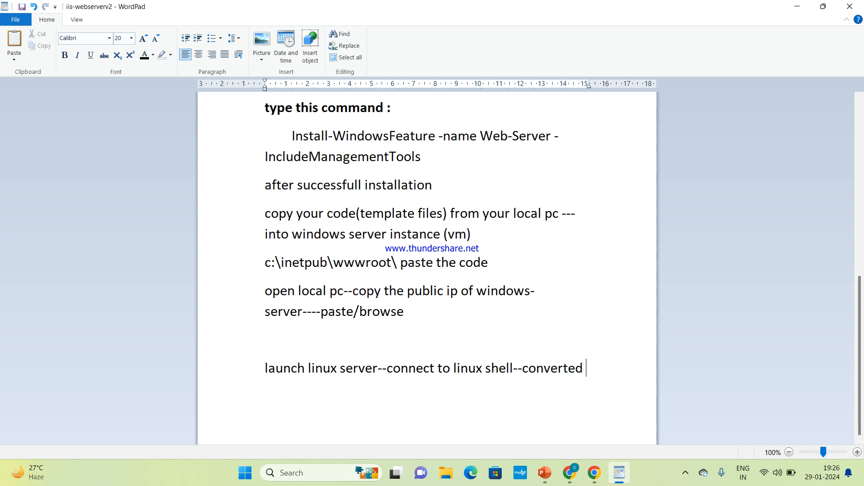
pyautogui.write(' to web server')
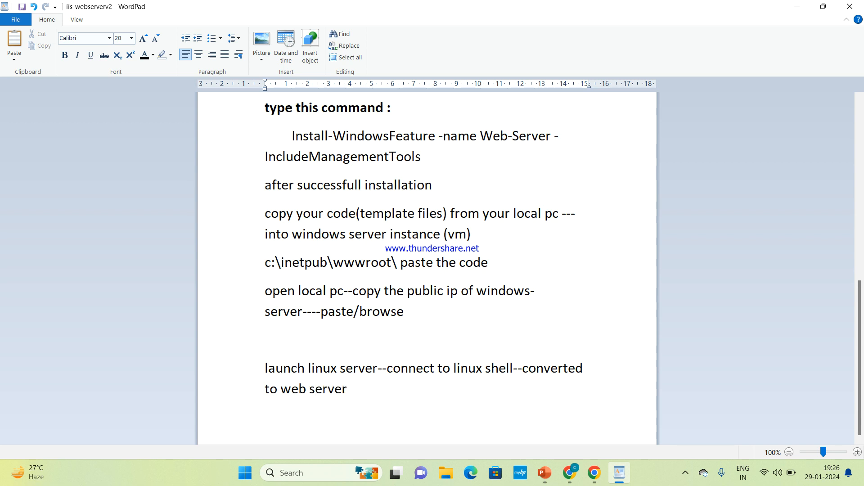
pyautogui.write('---download t')
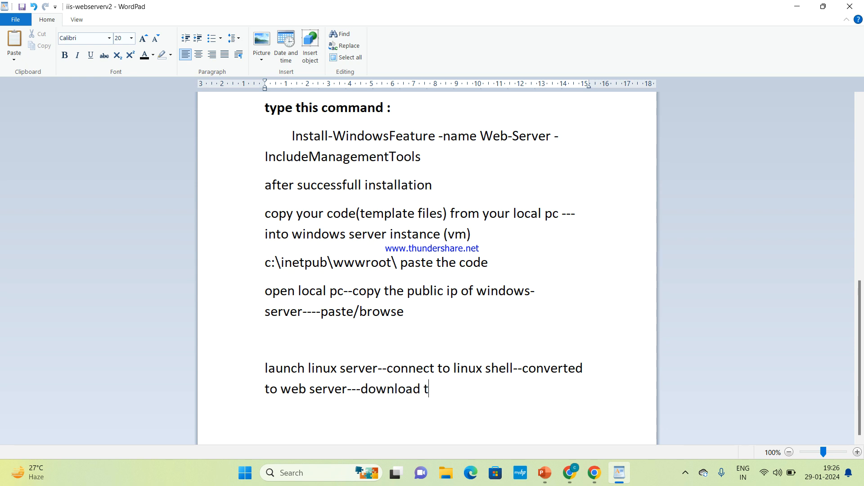
pyautogui.write('emplate')
pyautogui.write('--')
pyautogui.write('unxx')
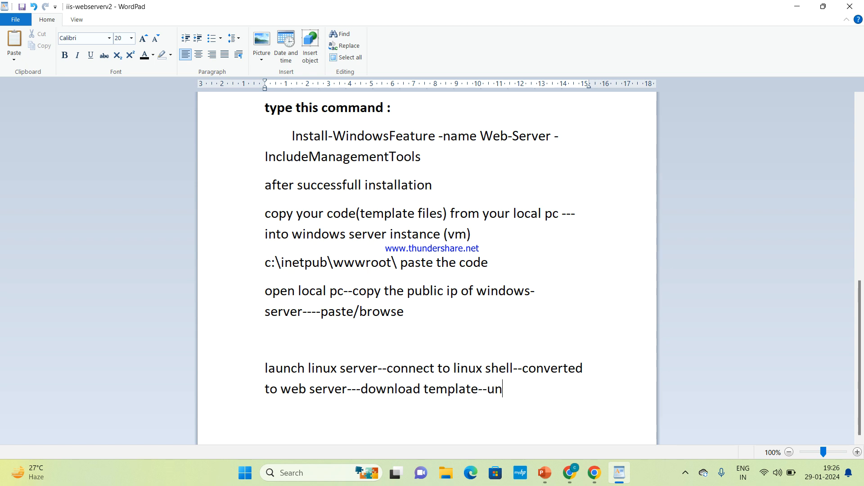
pyautogui.press('BackSpace')
pyautogui.press('BackSpace')
pyautogui.write('zip template')
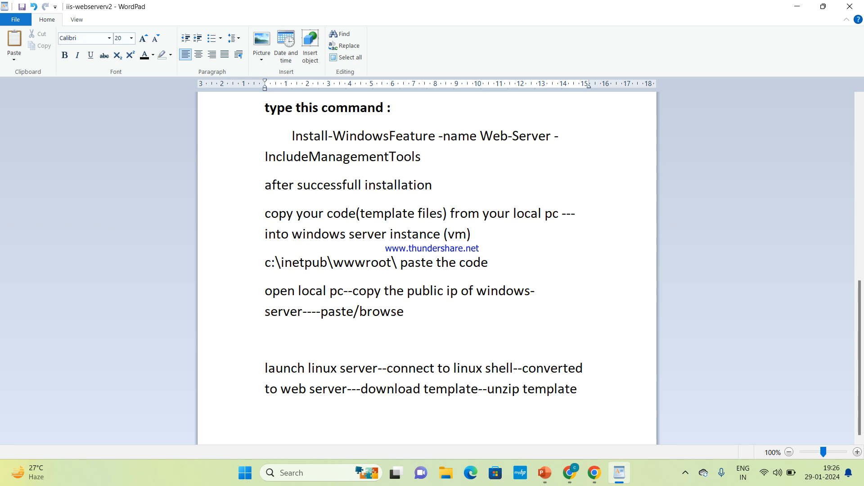
pyautogui.write('--')
pyautogui.write('moved ')
pyautogui.write('all files')
pyautogui.write(' i')
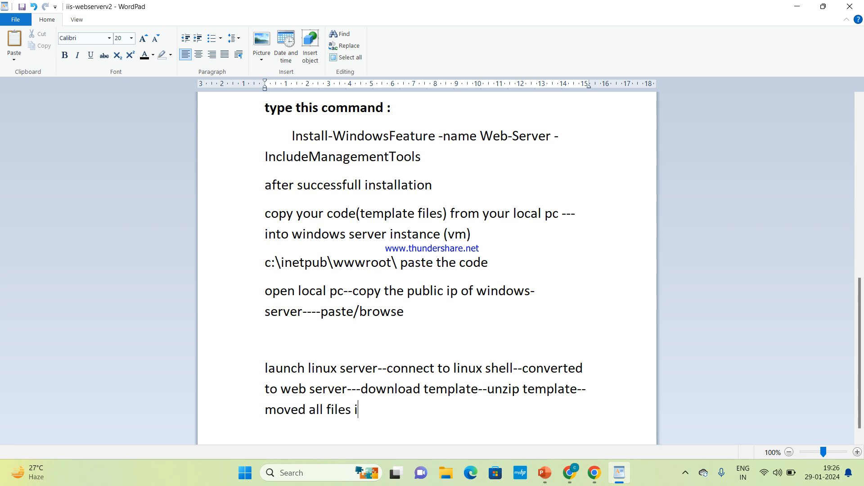
pyautogui.write('nto /var/www.')
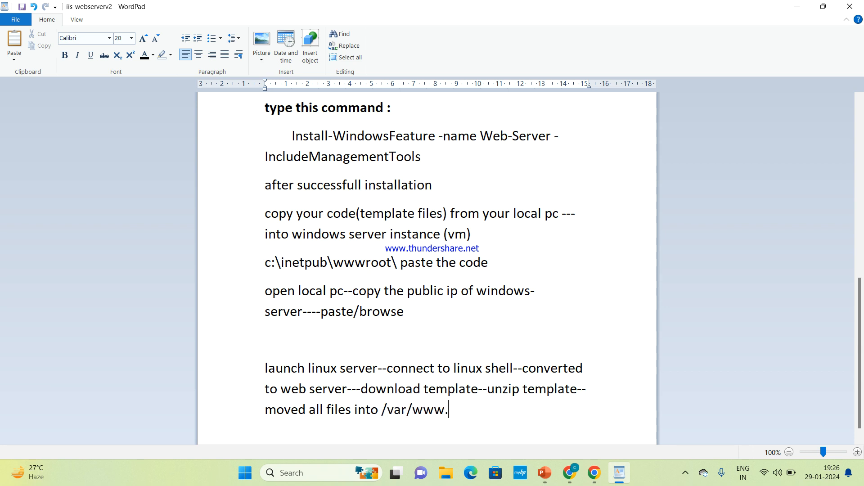
pyautogui.press('BackSpace')
pyautogui.write('/html---copy public')
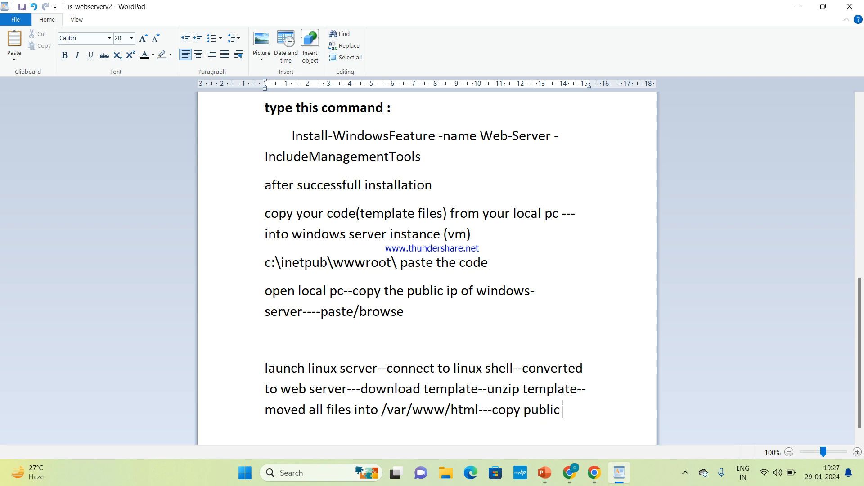
pyautogui.write(' ip--browse')
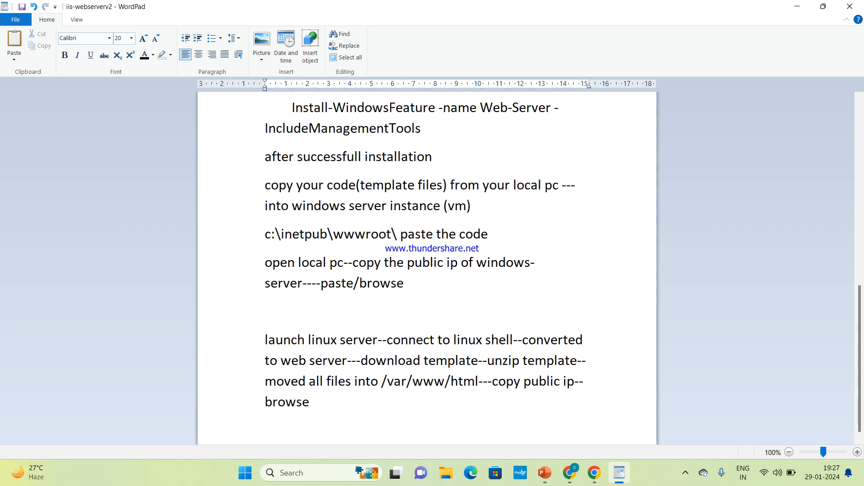
pyautogui.press('Return')
pyautogui.press('Return')
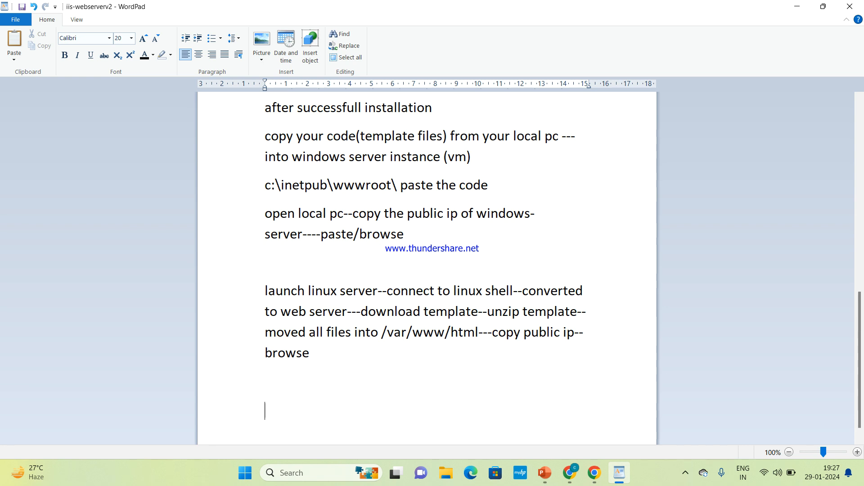
# Start the Windows note with 'launch windows server--connect to it--convert windows server to web server--'
pyautogui.write('launch windows server--connect to it--')
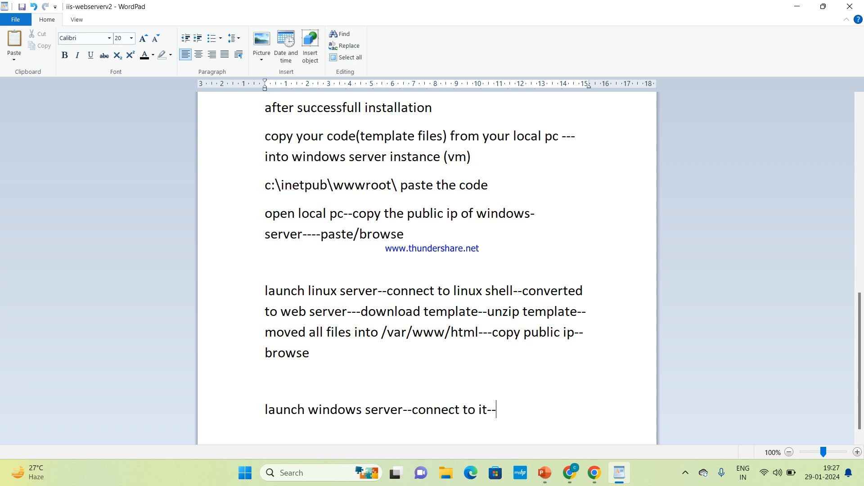
pyautogui.write('con')
pyautogui.press('BackSpace')
pyautogui.write('vert')
pyautogui.press('BackSpace')
pyautogui.press('BackSpace')
pyautogui.press('BackSpace')
pyautogui.press('BackSpace')
pyautogui.write('nvert')
pyautogui.write(' wind')
pyautogui.write('ows ')
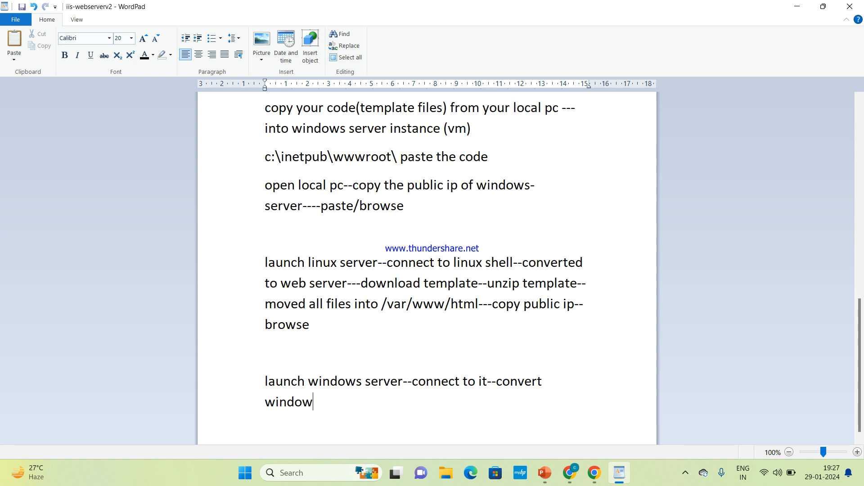
pyautogui.write('server to webs')
pyautogui.press('BackSpace')
pyautogui.write('server--')
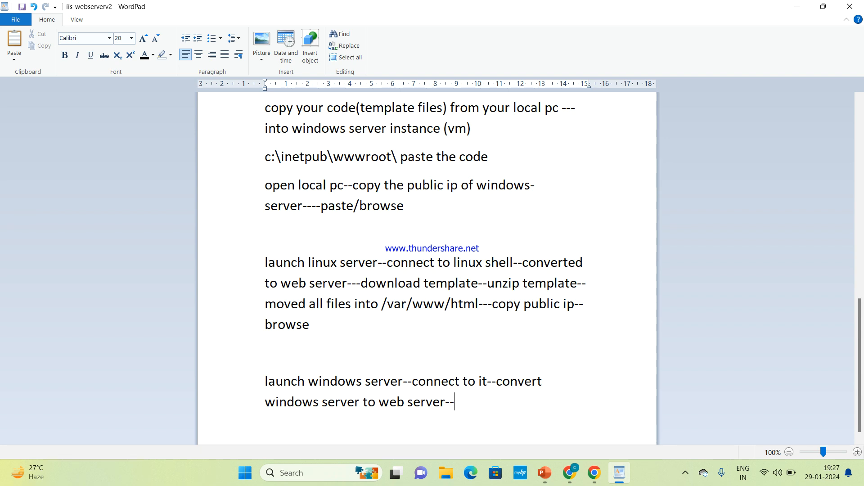
# Add 'download the template--unzip the template--copy all the files--paste it in remote windows--browse'
pyautogui.write('download the template')
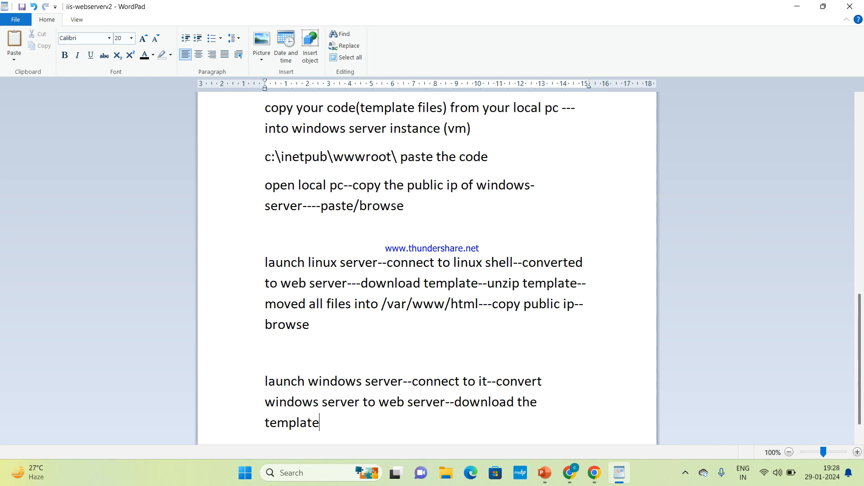
pyautogui.write('--unzip the te')
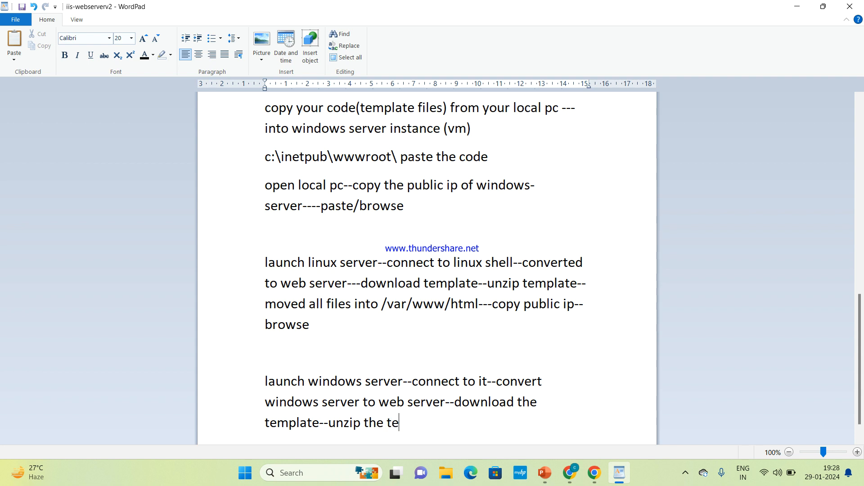
pyautogui.write('mplate--copy ')
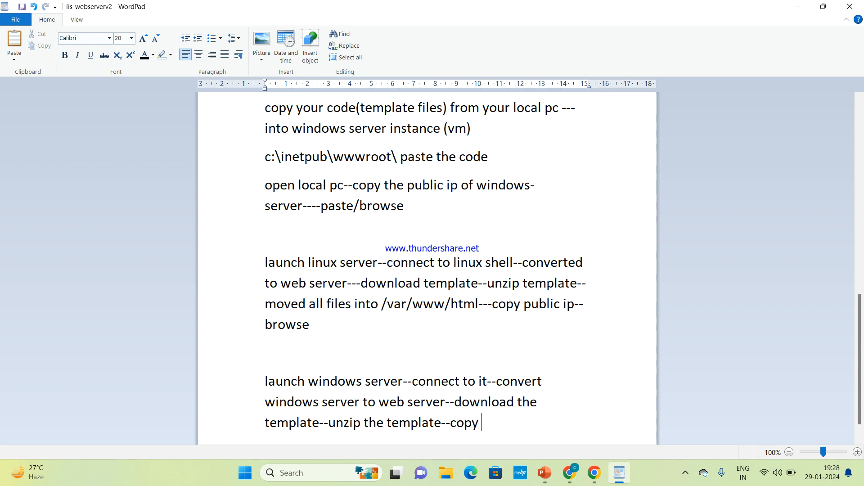
pyautogui.write('all the files')
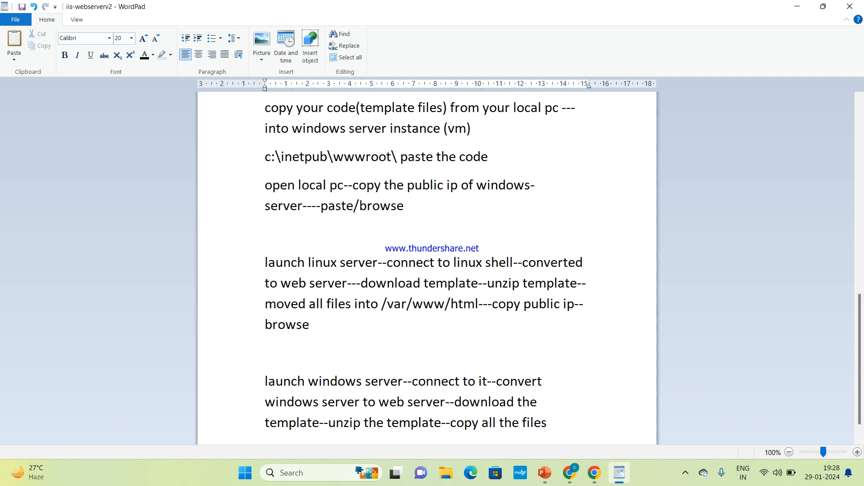
pyautogui.write('--')
pyautogui.write('paste it')
pyautogui.write(' on')
pyautogui.press('BackSpace')
pyautogui.press('BackSpace')
pyautogui.press('BackSpace')
pyautogui.write('in')
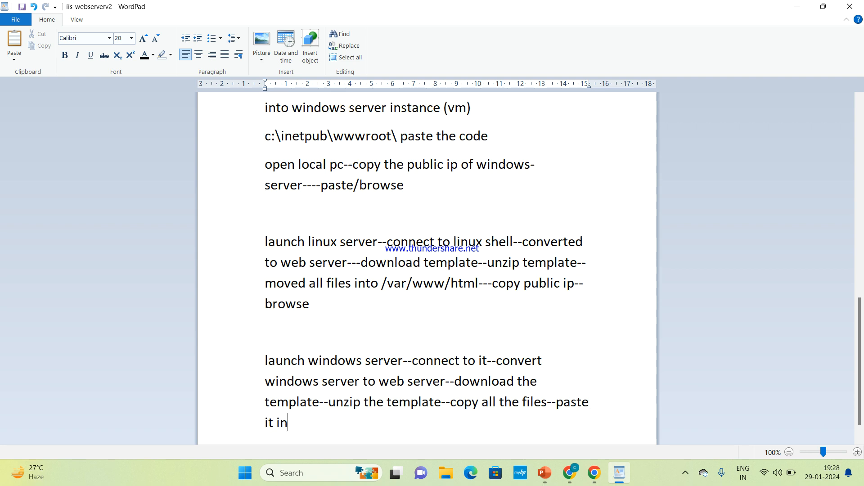
pyautogui.write(' remote windows--v')
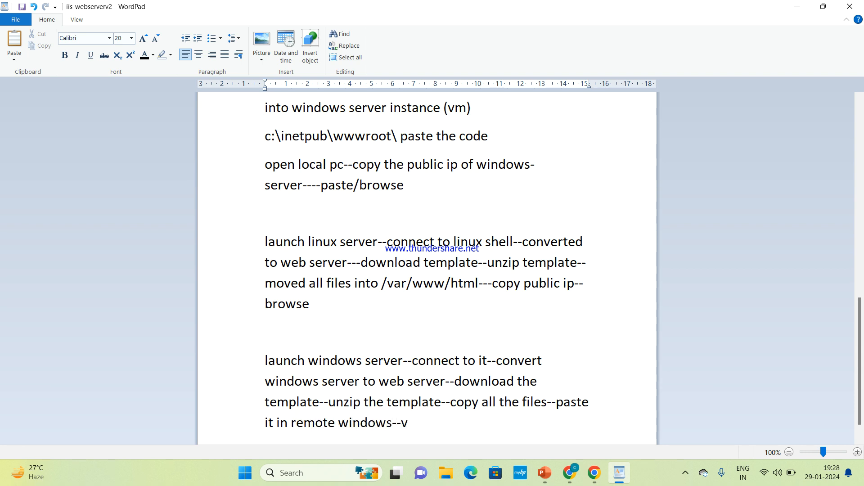
pyautogui.press('BackSpace')
pyautogui.write('browse')
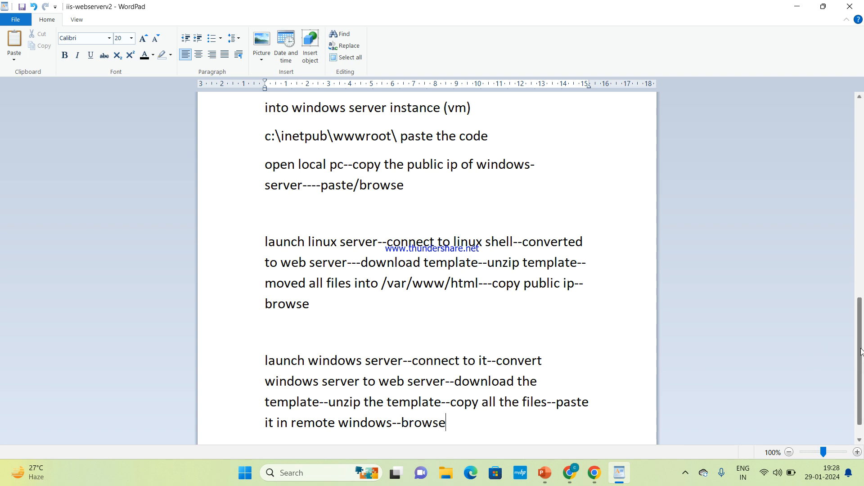
pyautogui.scroll(-1, 861, 352)
pyautogui.moveTo(244, 189); pyautogui.dragTo(339, 282)
# Append '(cli)' to the Linux workflow line and '(gui)' to the Windows workflow line
pyautogui.moveTo(260, 322); pyautogui.dragTo(398, 438)
pyautogui.click(499, 416)
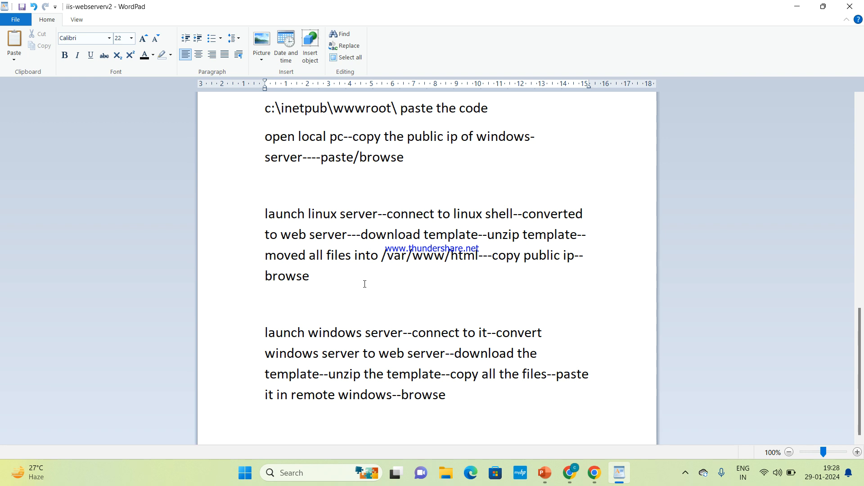
pyautogui.write('(cli)')
pyautogui.click(465, 410)
pyautogui.write('(gui)')
pyautogui.moveTo(487, 336); pyautogui.dragTo(291, 338)
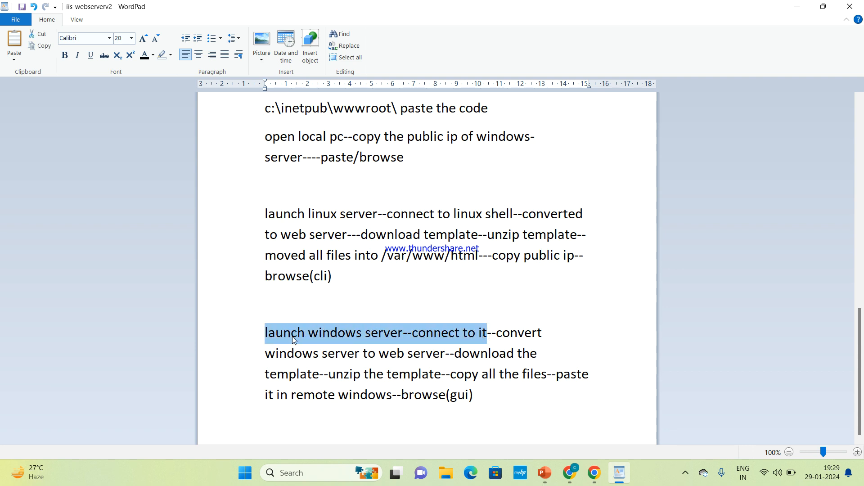
# Start a new EC2 instance launch and name it windows-server24
pyautogui.click(571, 445)
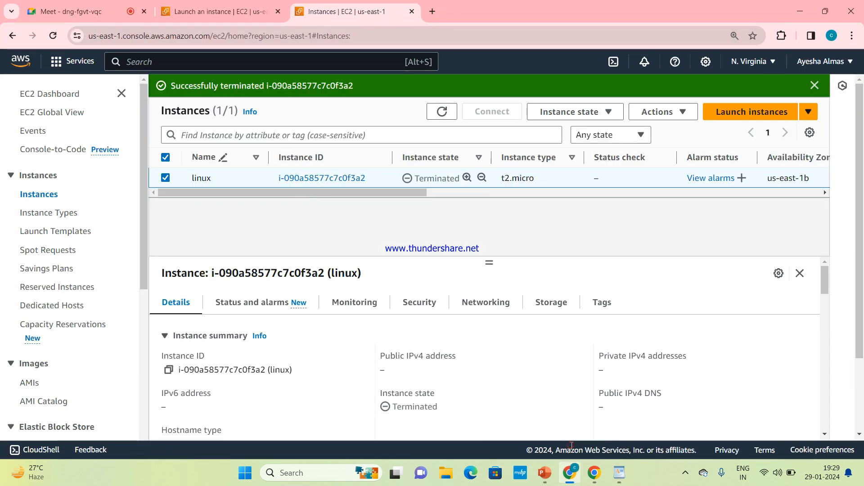
pyautogui.click(755, 118)
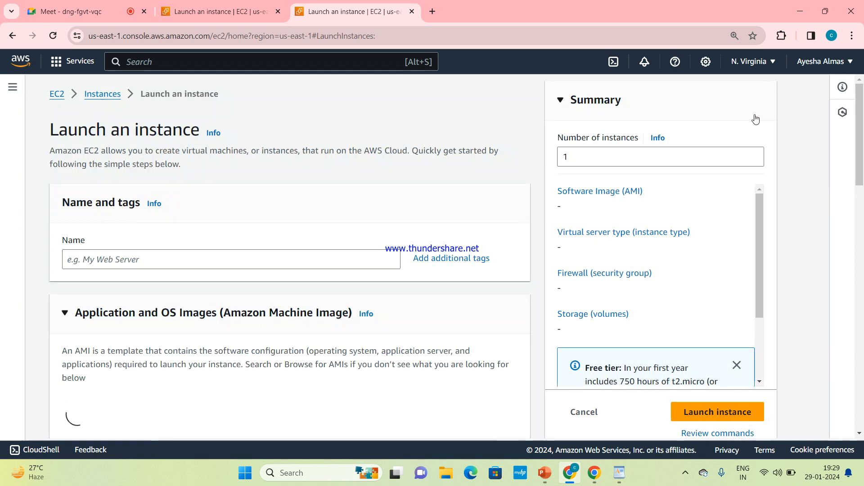
pyautogui.click(288, 259)
pyautogui.write('wind')
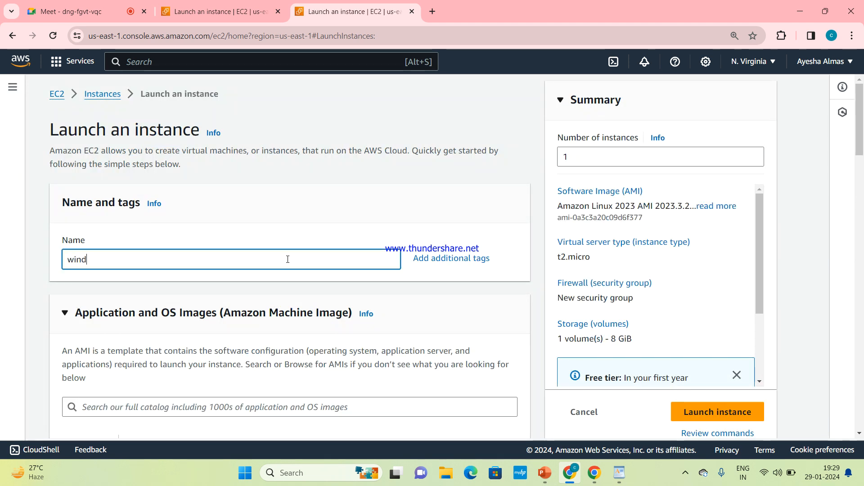
pyautogui.write('ows-server')
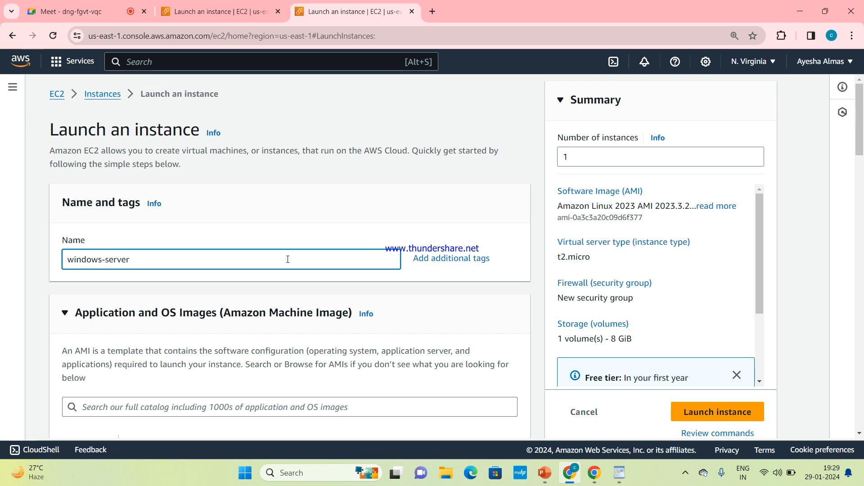
pyautogui.write('22')
pyautogui.press('BackSpace')
pyautogui.write('4')
# Choose the Microsoft Windows Server 2022 Base AMI, keeping the t2.micro instance type
pyautogui.moveTo(859, 134); pyautogui.dragTo(863, 190)
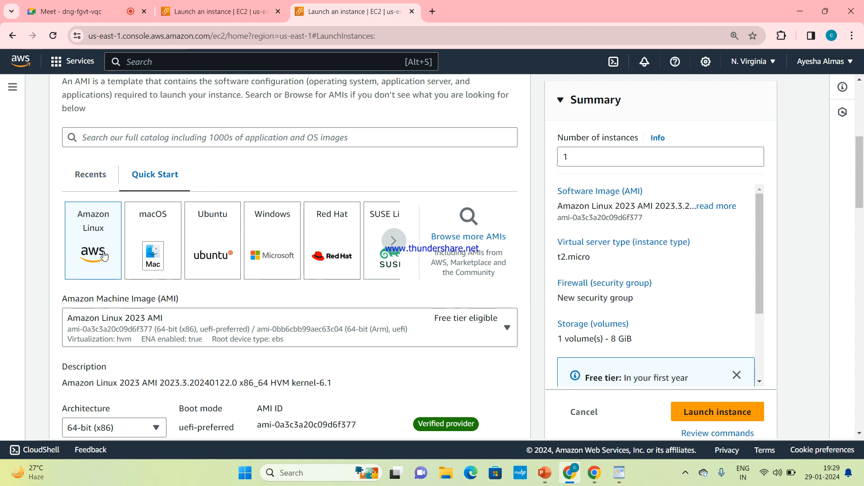
pyautogui.click(277, 259)
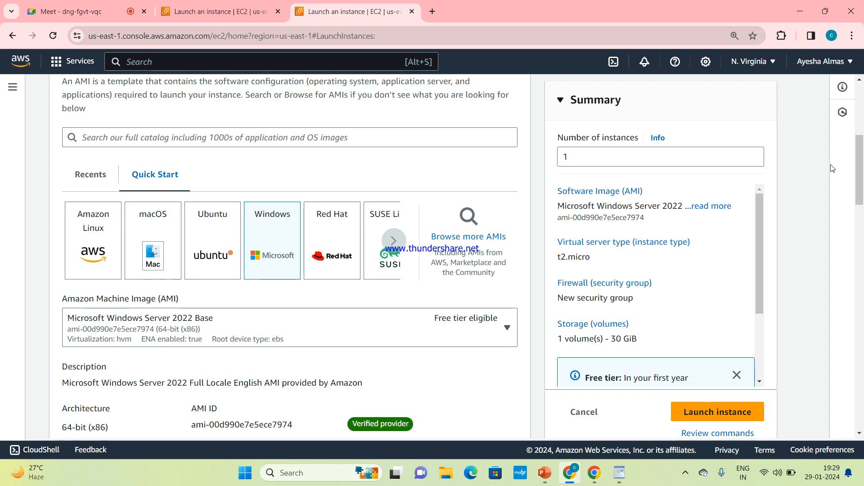
pyautogui.moveTo(861, 184)
pyautogui.mouseDown()
pyautogui.moveTo(861, 212)
pyautogui.moveTo(862, 173)
pyautogui.mouseUp()
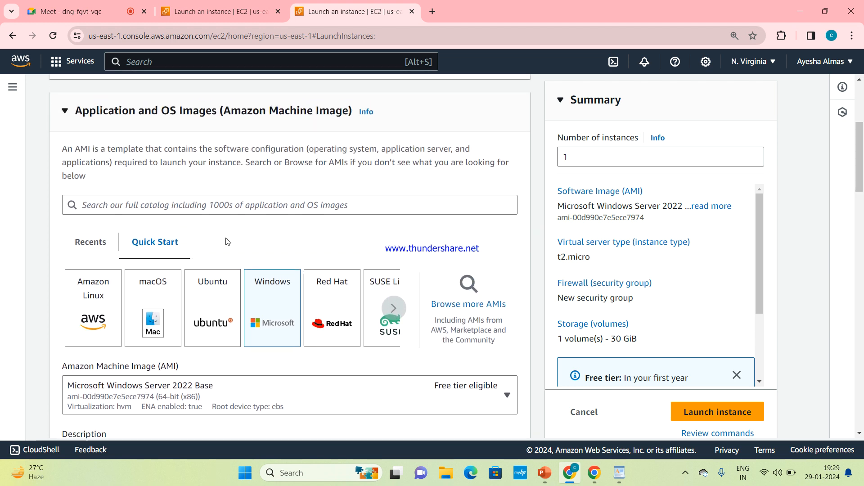
pyautogui.moveTo(861, 158); pyautogui.dragTo(863, 243)
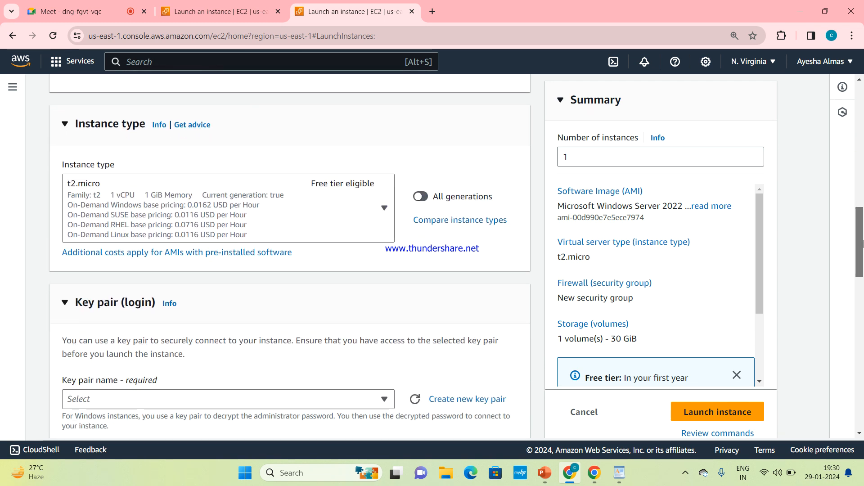
pyautogui.scroll(-3, 863, 244)
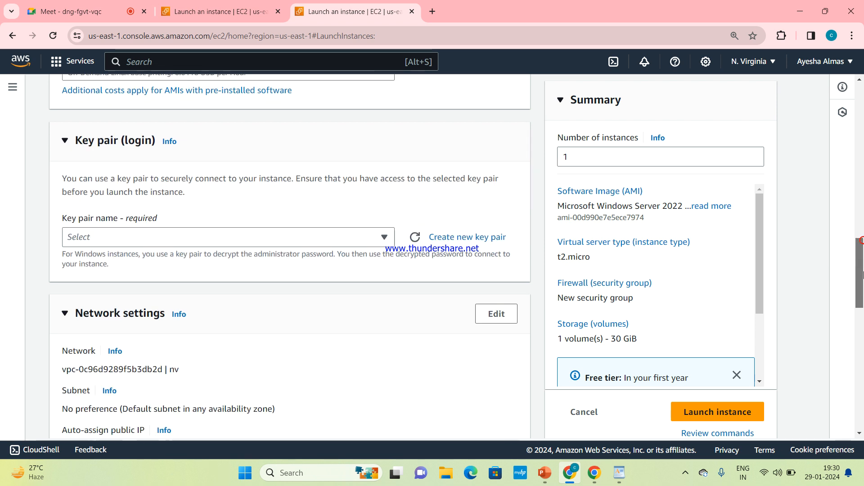
# Create an RSA .pem key pair named windows24.kp and download it
pyautogui.click(476, 230)
pyautogui.click(420, 160)
pyautogui.write('wind')
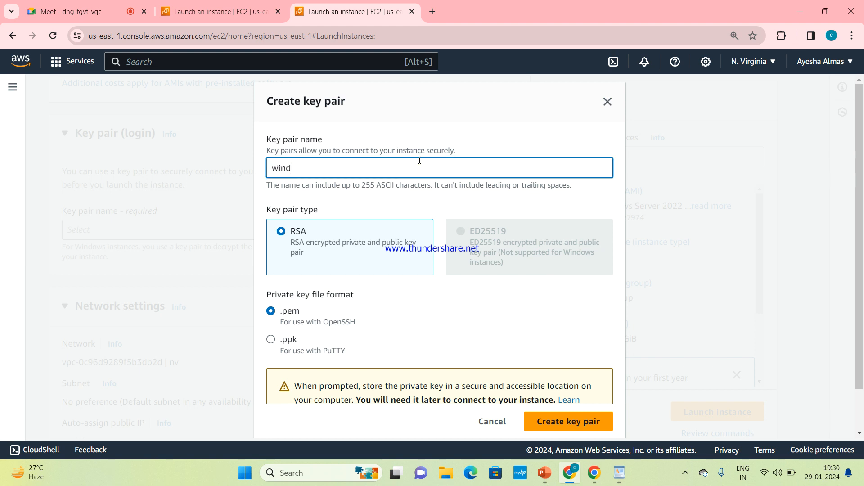
pyautogui.write('ows24')
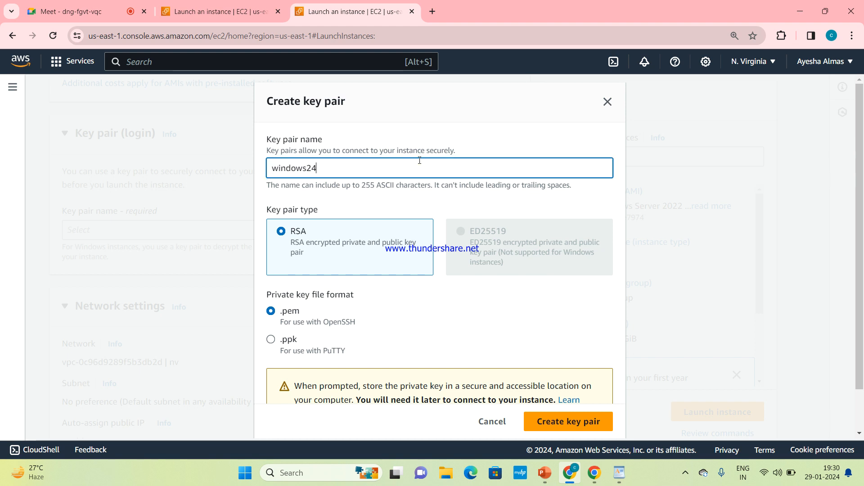
pyautogui.write('.kp')
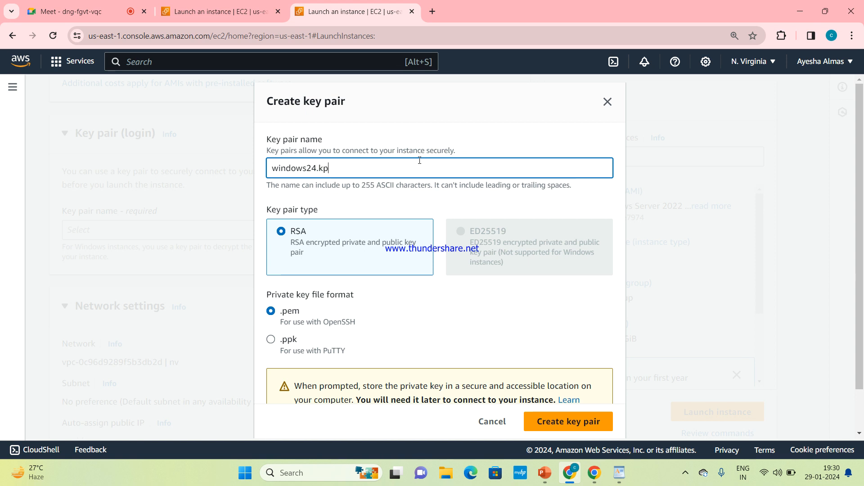
pyautogui.click(565, 430)
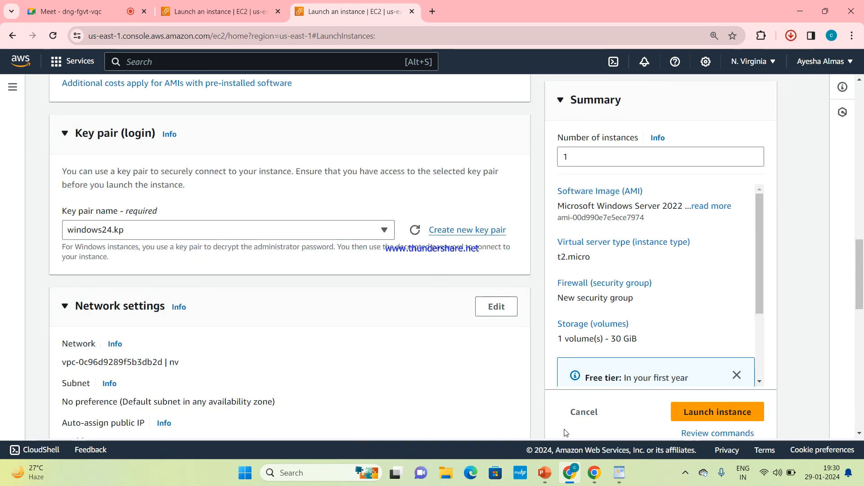
# Keep RDP allowed from anywhere (0.0.0.0/0) and also allow HTTP traffic from the internet
pyautogui.moveTo(862, 272); pyautogui.dragTo(862, 325)
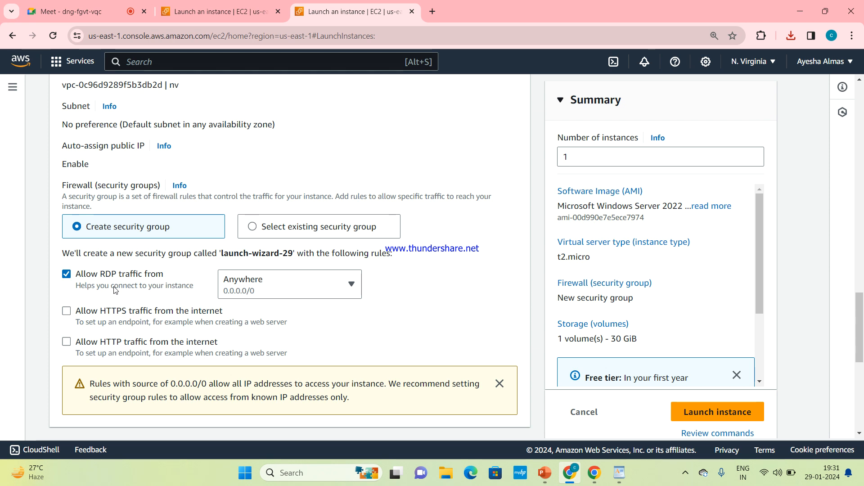
pyautogui.click(66, 274)
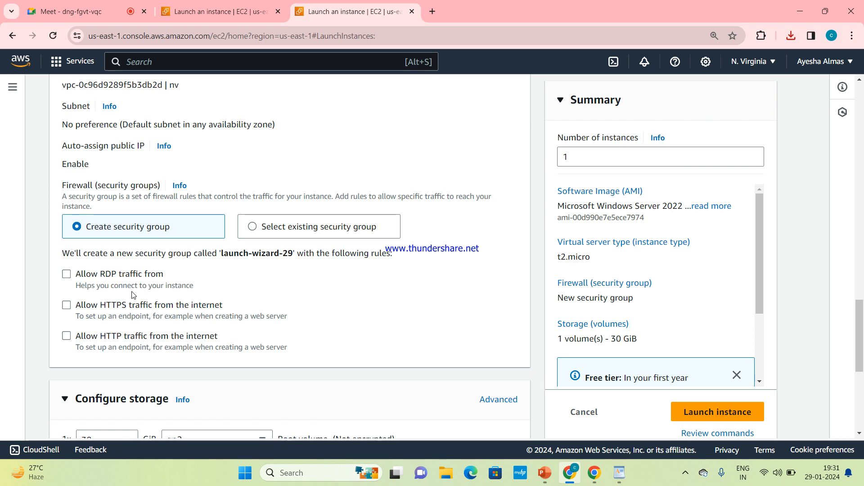
pyautogui.click(67, 276)
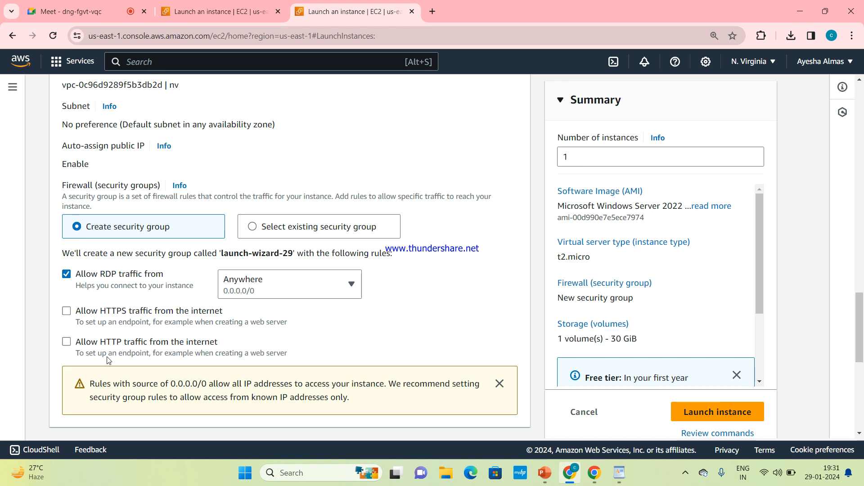
pyautogui.click(68, 349)
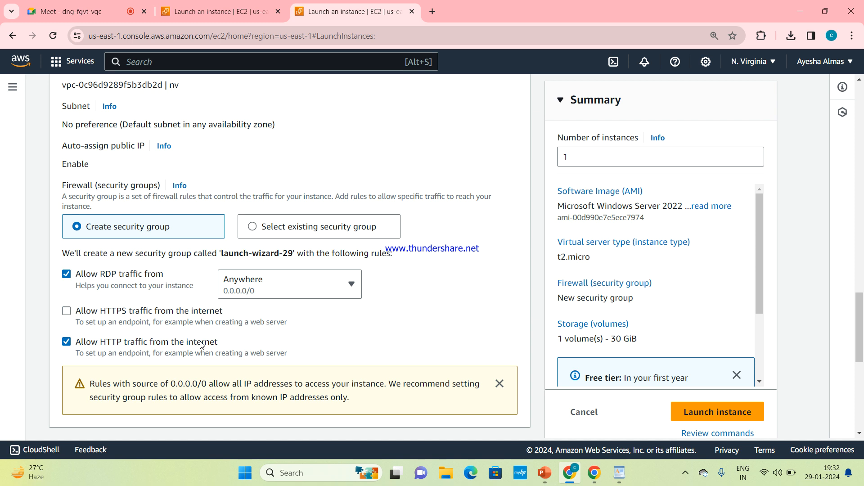
pyautogui.moveTo(862, 327); pyautogui.dragTo(862, 382)
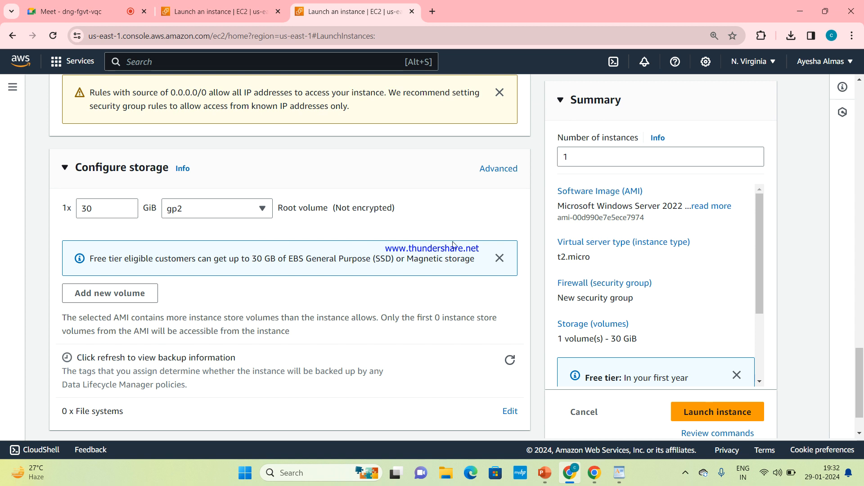
# Launch the windows-server24 instance from the Summary panel
pyautogui.moveTo(853, 395)
pyautogui.mouseDown()
pyautogui.moveTo(863, 137)
pyautogui.moveTo(861, 408)
pyautogui.mouseUp()
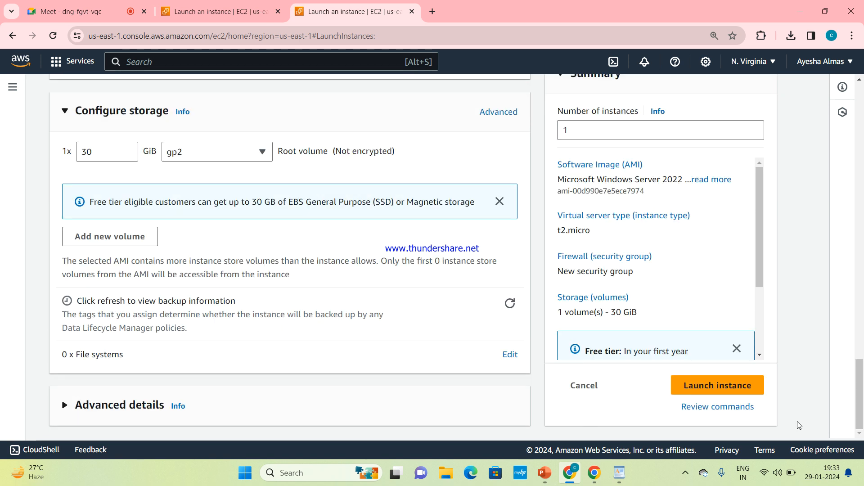
pyautogui.click(746, 394)
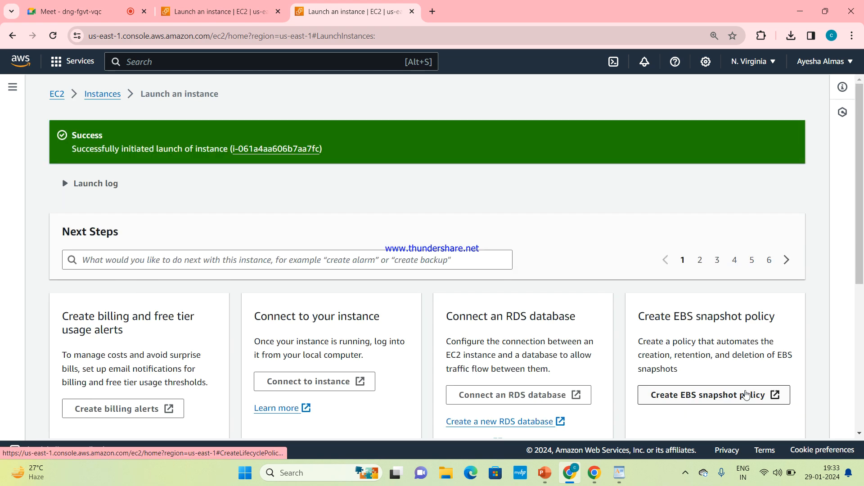
# Open the new instance in the list, clear the instance ID filter, and check the WordPad notes
pyautogui.click(310, 148)
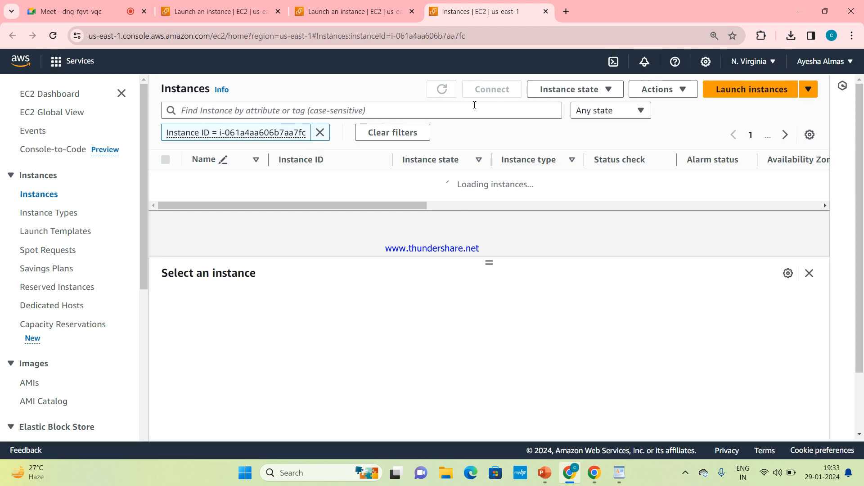
pyautogui.click(444, 93)
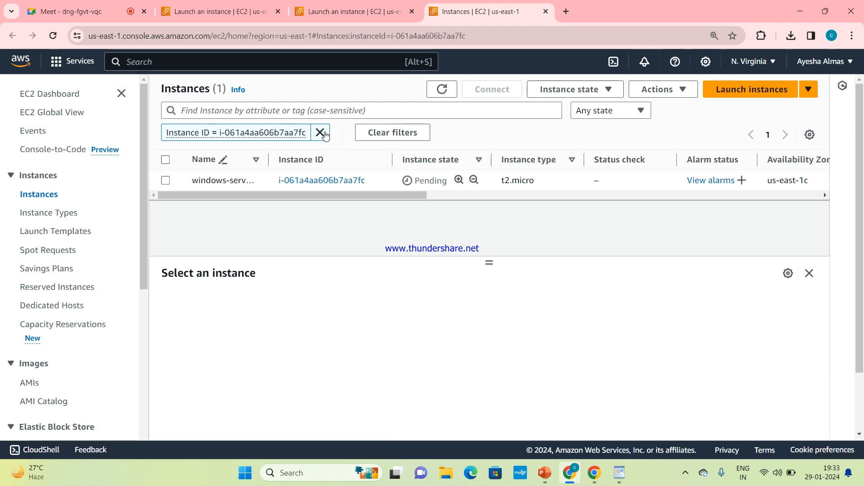
pyautogui.click(324, 133)
pyautogui.doubleClick(429, 96)
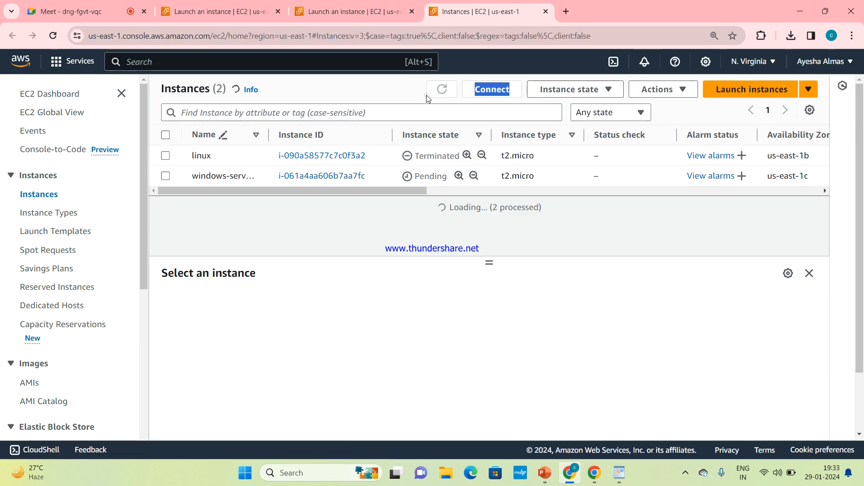
pyautogui.moveTo(570, 469)
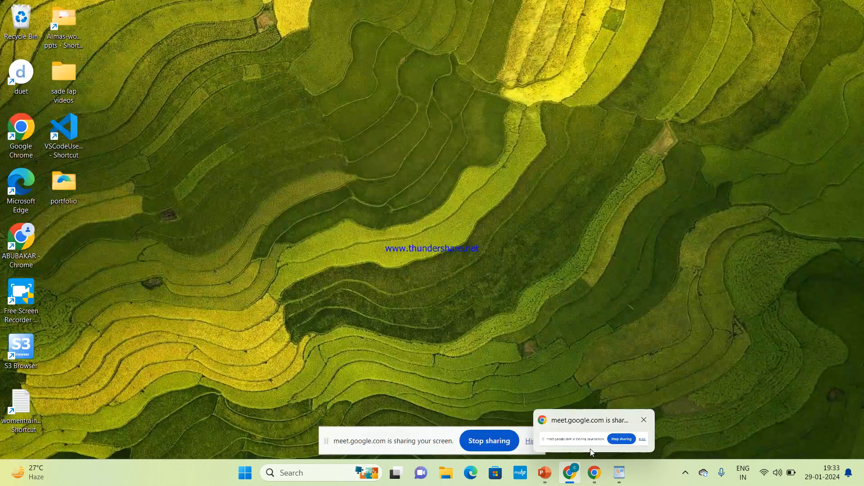
pyautogui.moveTo(620, 472)
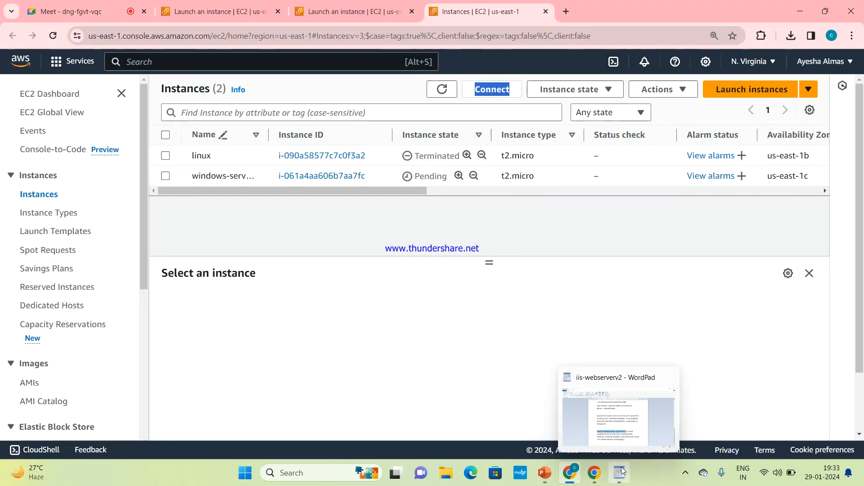
pyautogui.click(623, 430)
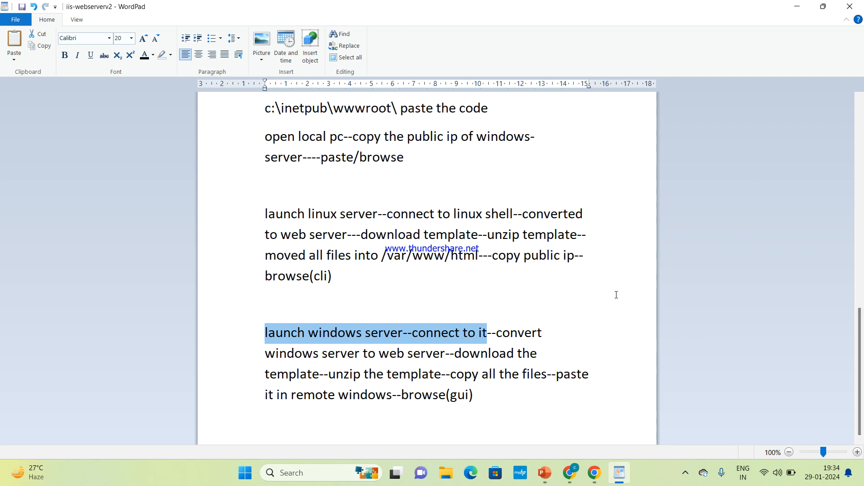
# Refresh until windows-server24 is running, select it, and choose Connect
pyautogui.moveTo(570, 473)
pyautogui.click(574, 425)
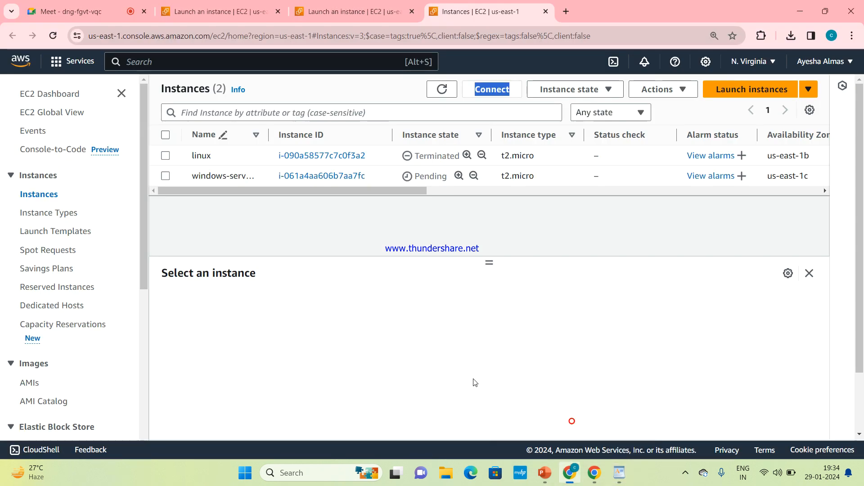
pyautogui.click(442, 91)
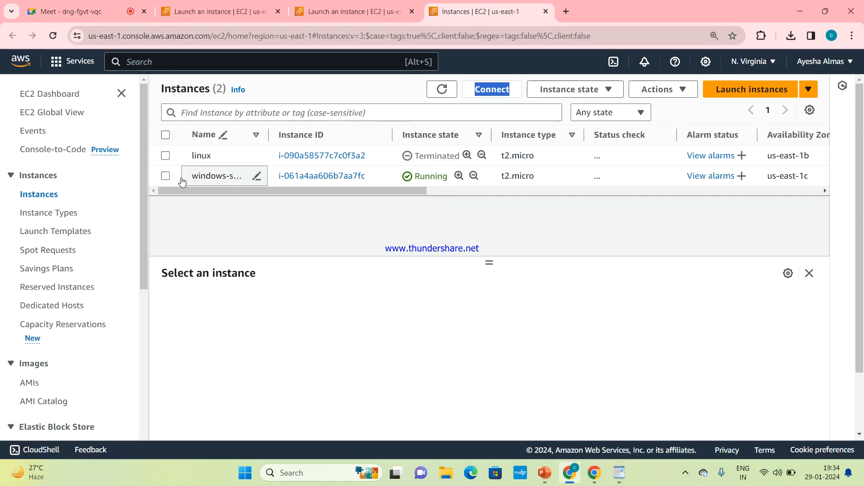
pyautogui.click(165, 176)
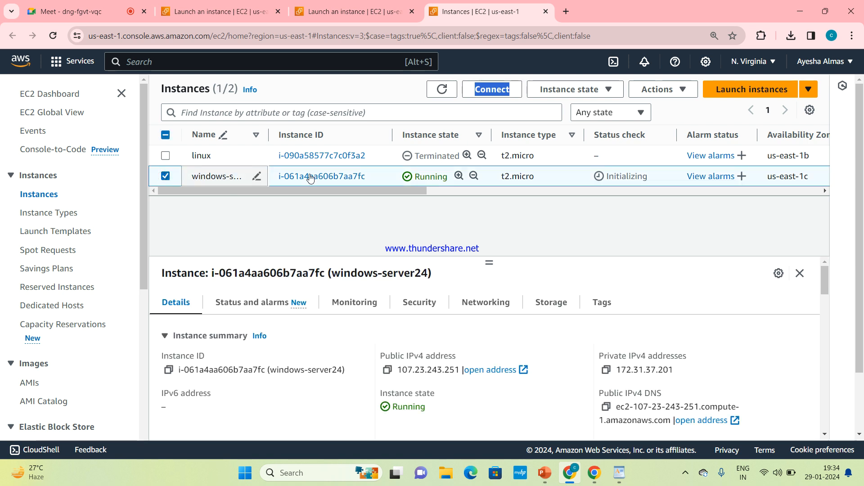
pyautogui.click(492, 89)
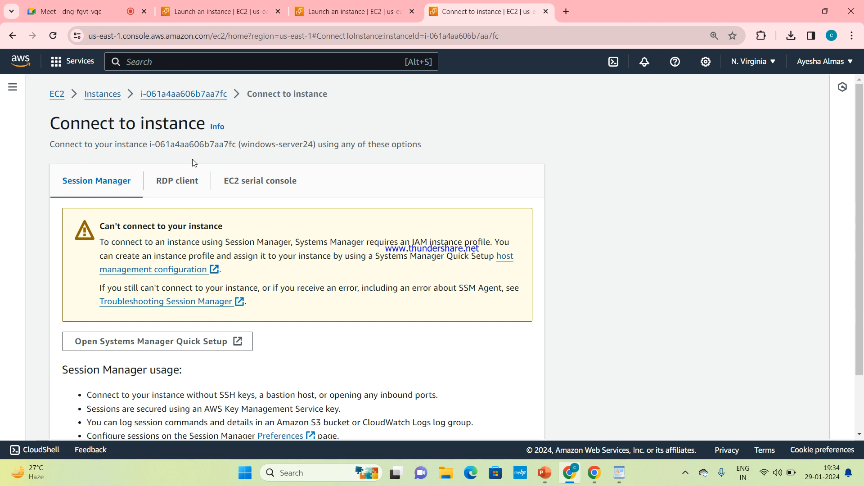
# Show the RDP client details: public DNS ec2-107-23-243-251.compute-1.amazonaws.com, username Administrator
pyautogui.click(168, 188)
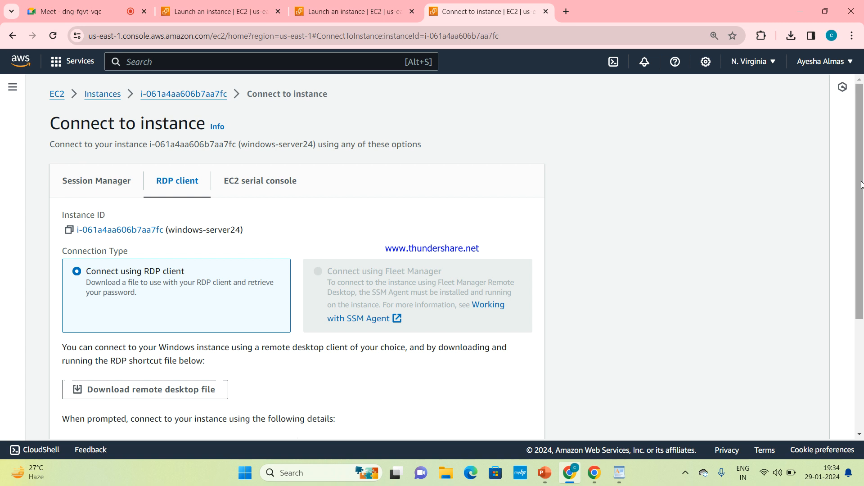
pyautogui.moveTo(861, 184); pyautogui.dragTo(863, 254)
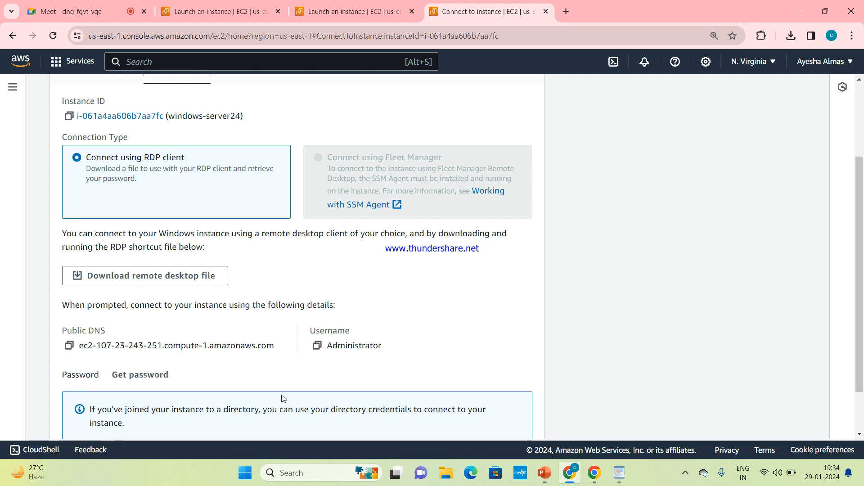
pyautogui.moveTo(360, 300); pyautogui.dragTo(304, 389)
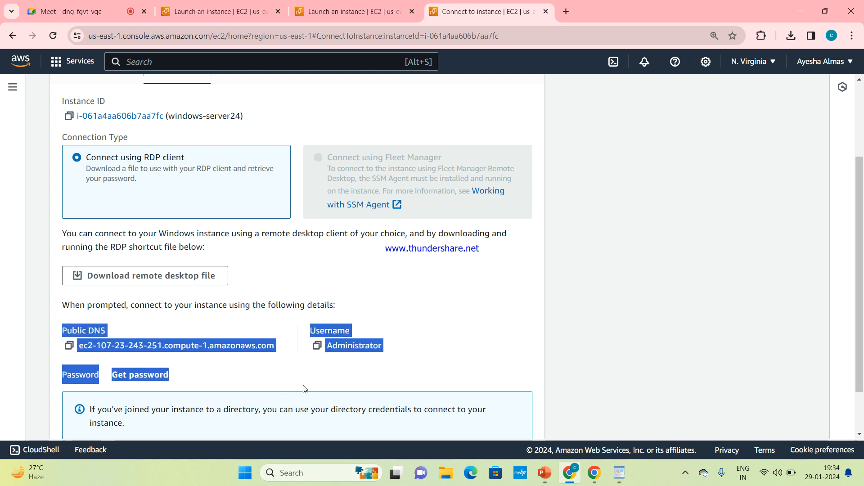
pyautogui.click(303, 387)
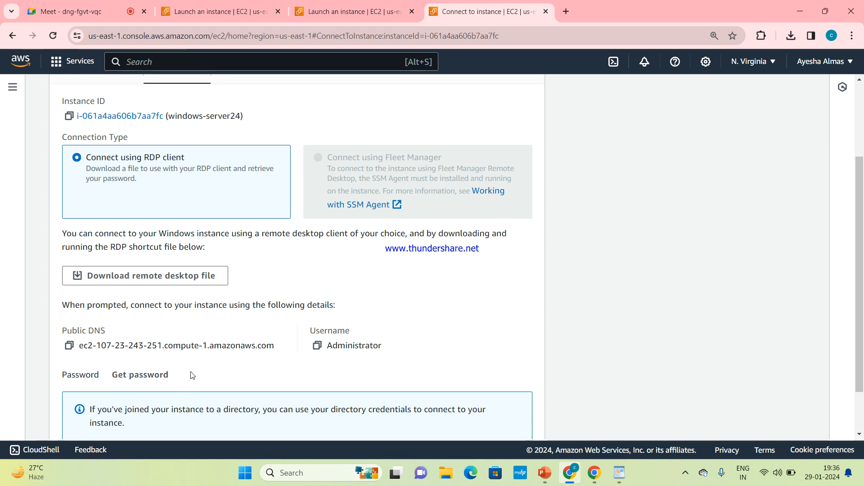
pyautogui.click(160, 379)
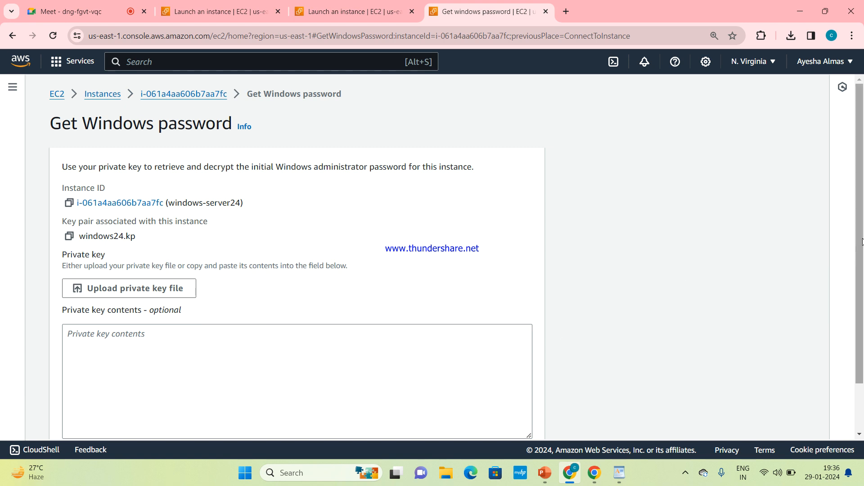
pyautogui.scroll(-2, 721, 284)
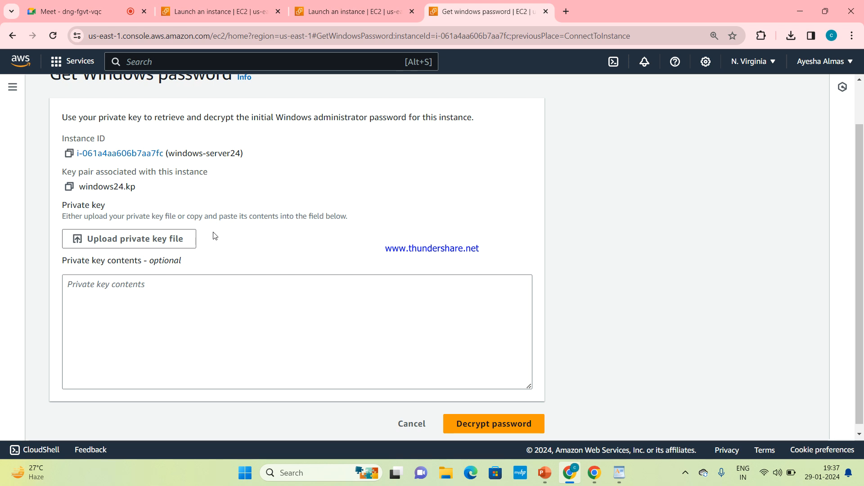
pyautogui.click(798, 33)
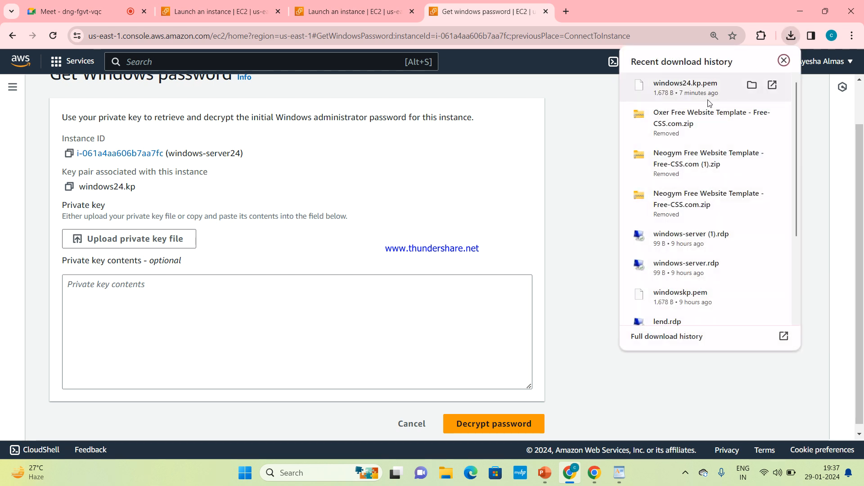
pyautogui.click(582, 153)
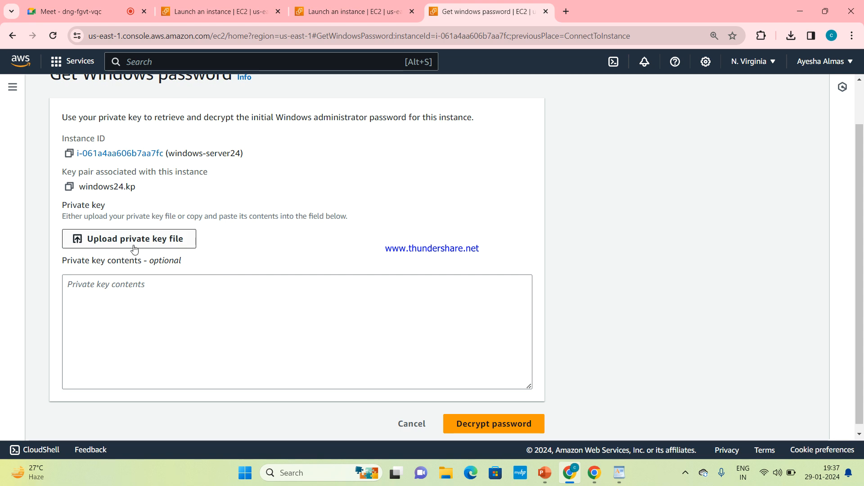
# Upload windows24.kp.pem from the Downloads folder as the private key file
pyautogui.click(156, 242)
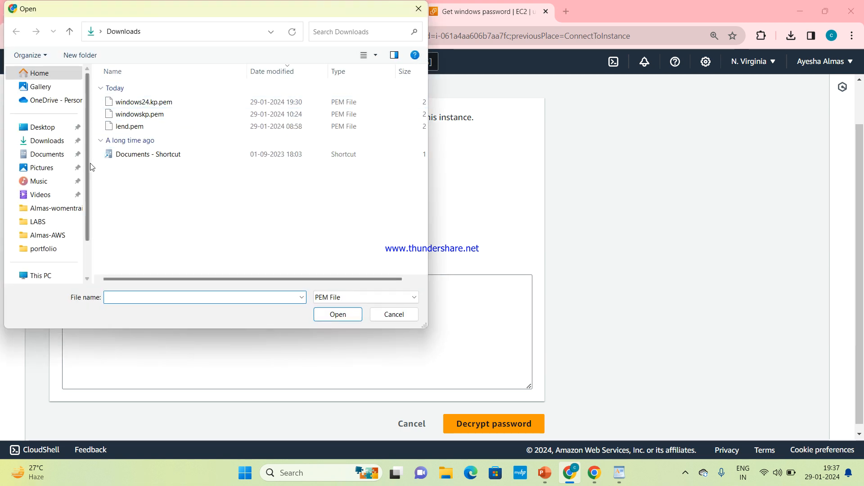
pyautogui.click(59, 143)
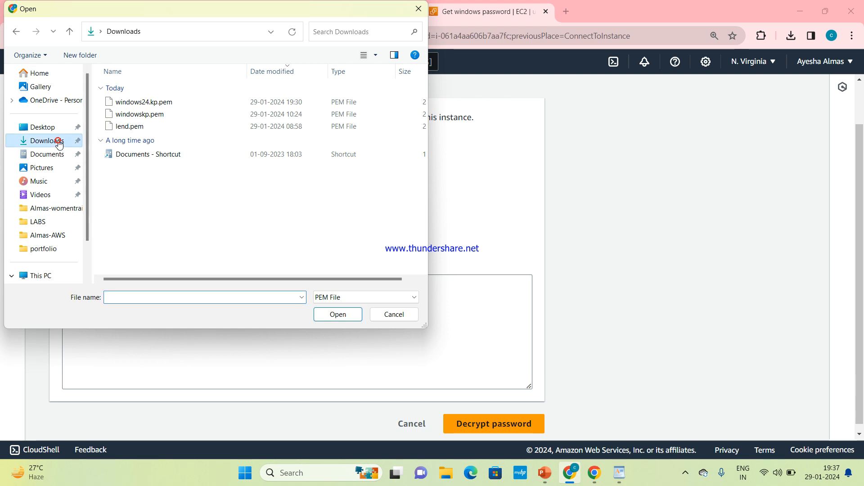
pyautogui.click(153, 103)
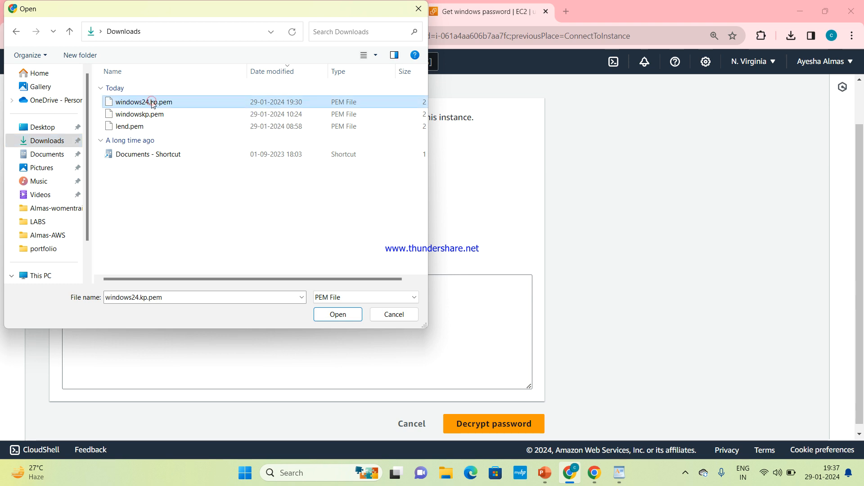
pyautogui.click(338, 317)
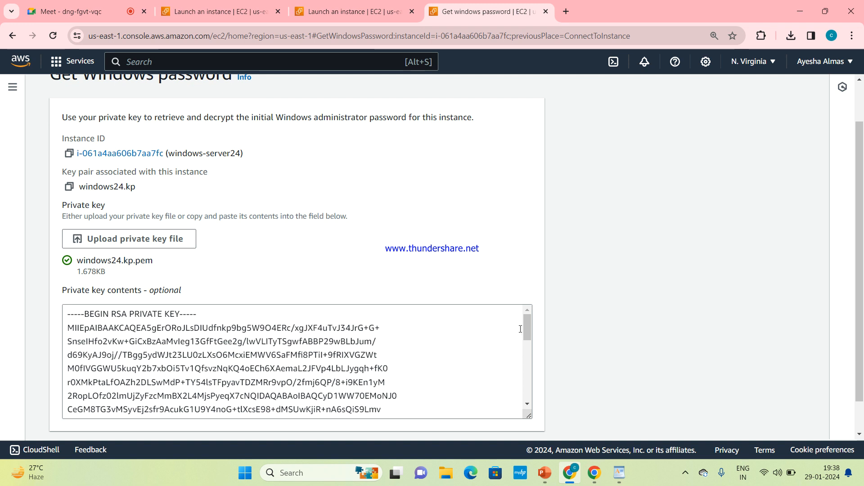
# Check the windows24.kp.pem key runs through its END RSA PRIVATE KEY line, then scroll to Decrypt password
pyautogui.moveTo(525, 330); pyautogui.dragTo(532, 402)
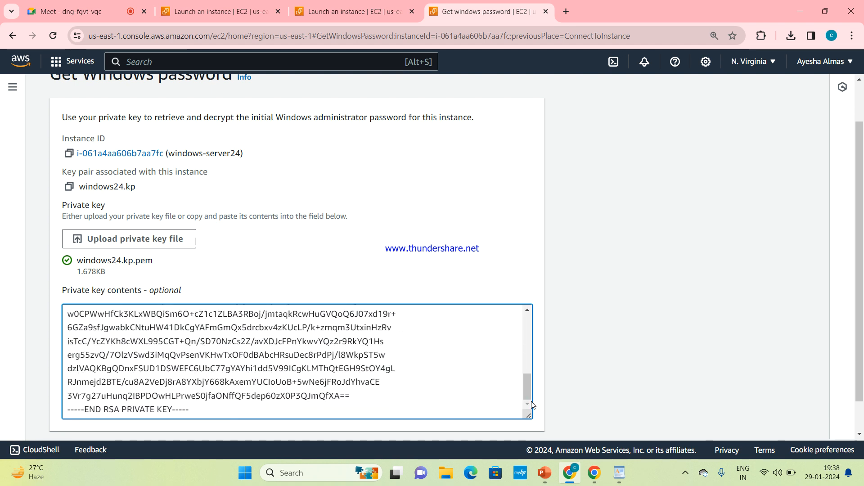
pyautogui.moveTo(350, 413); pyautogui.dragTo(347, 318)
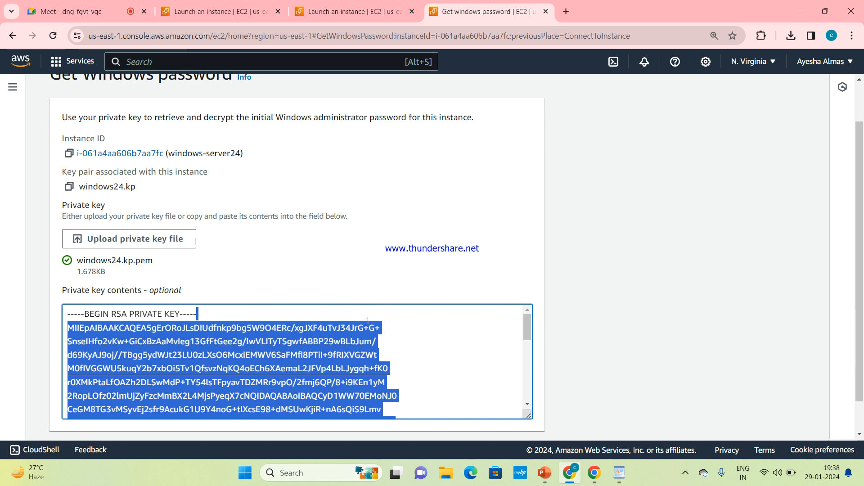
pyautogui.click(444, 334)
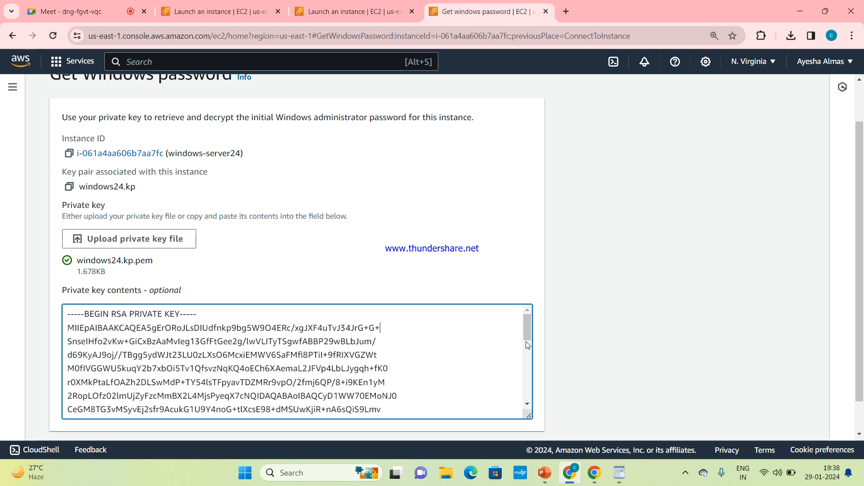
pyautogui.moveTo(528, 335); pyautogui.dragTo(532, 396)
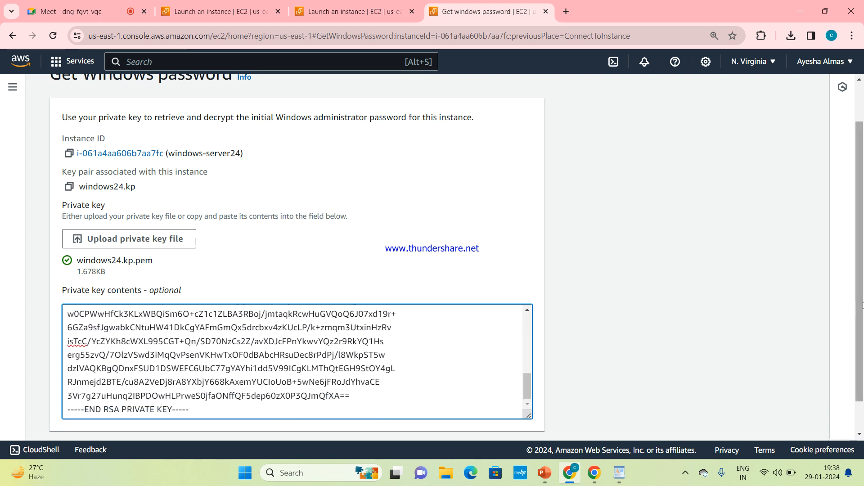
pyautogui.scroll(-1, 862, 306)
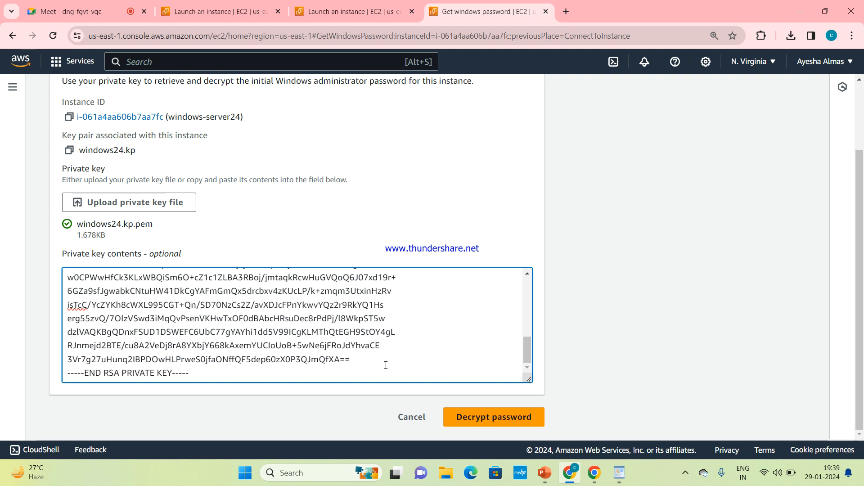
pyautogui.moveTo(385, 364); pyautogui.dragTo(211, 322)
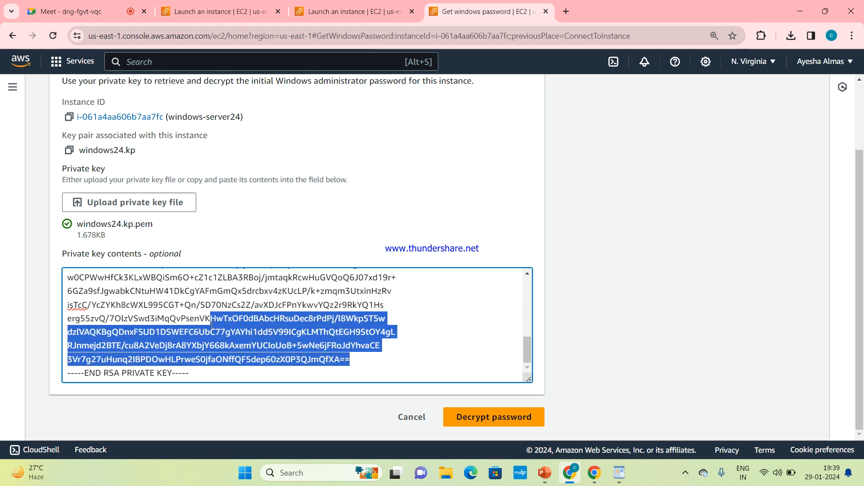
pyautogui.click(465, 345)
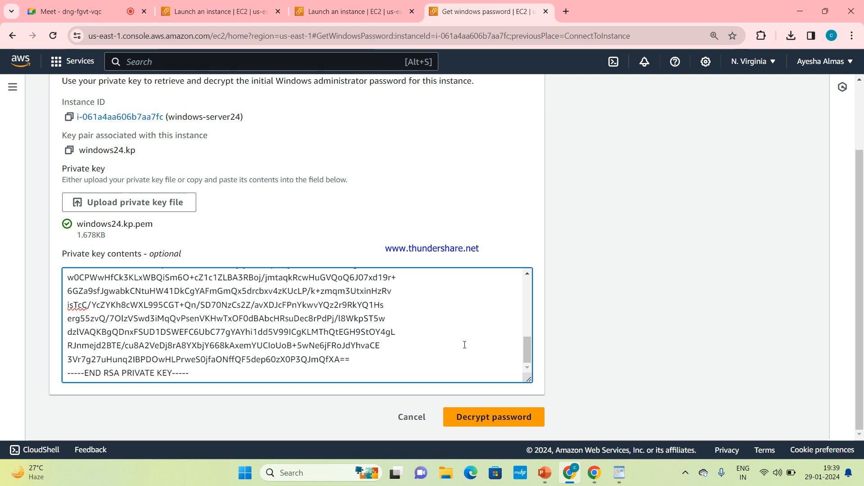
pyautogui.moveTo(464, 345); pyautogui.dragTo(118, 294)
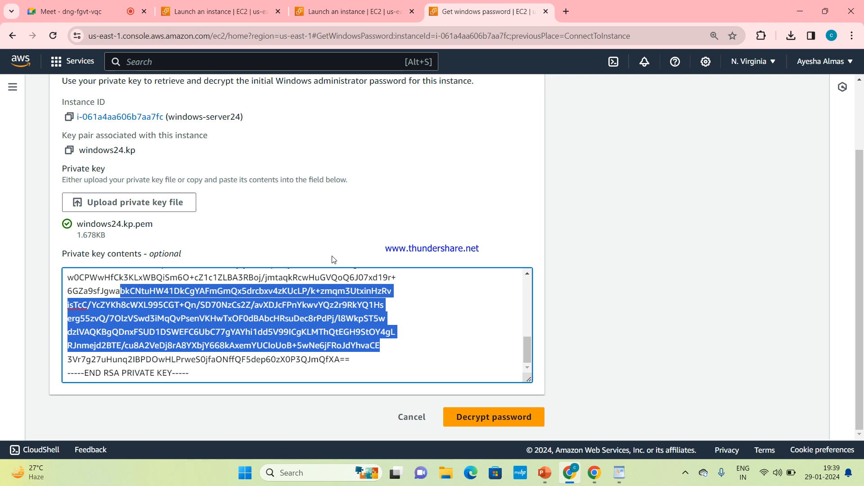
pyautogui.click(426, 231)
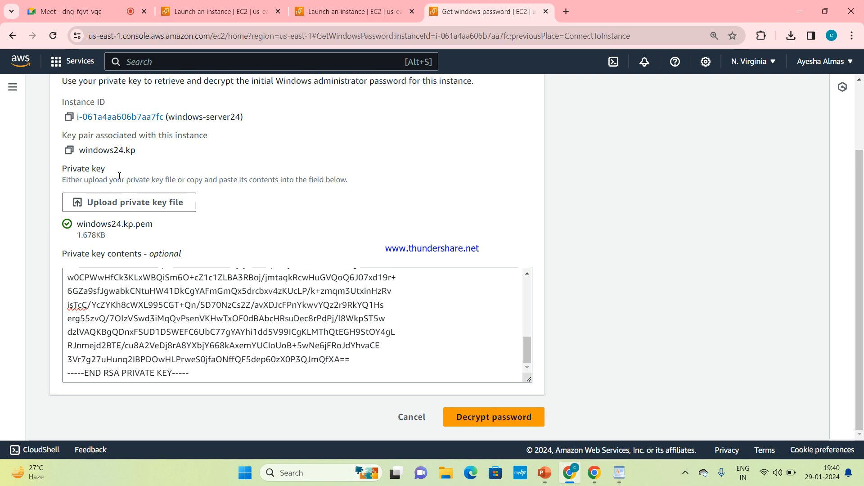
# Close the reopened key file picker, keeping windows24.kp.pem as the key
pyautogui.click(169, 203)
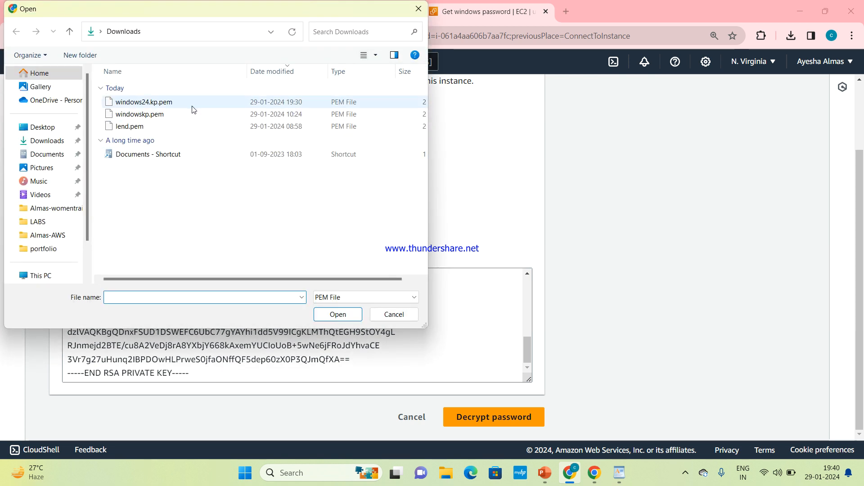
pyautogui.click(503, 218)
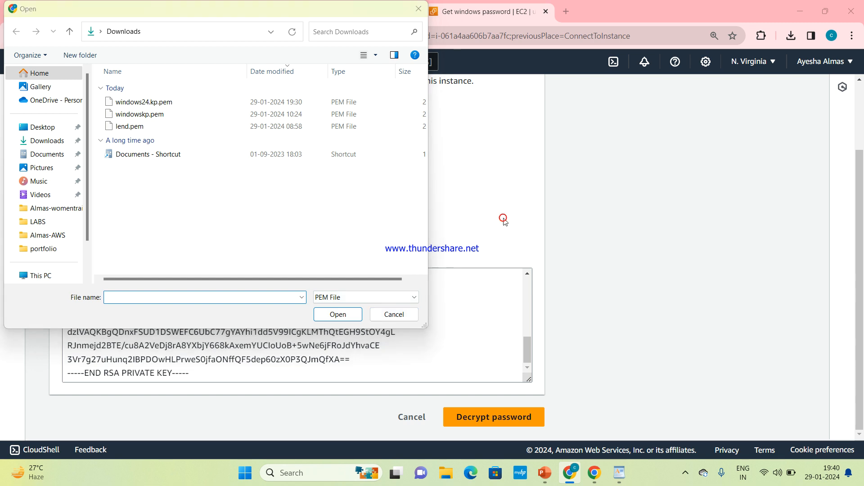
pyautogui.click(419, 9)
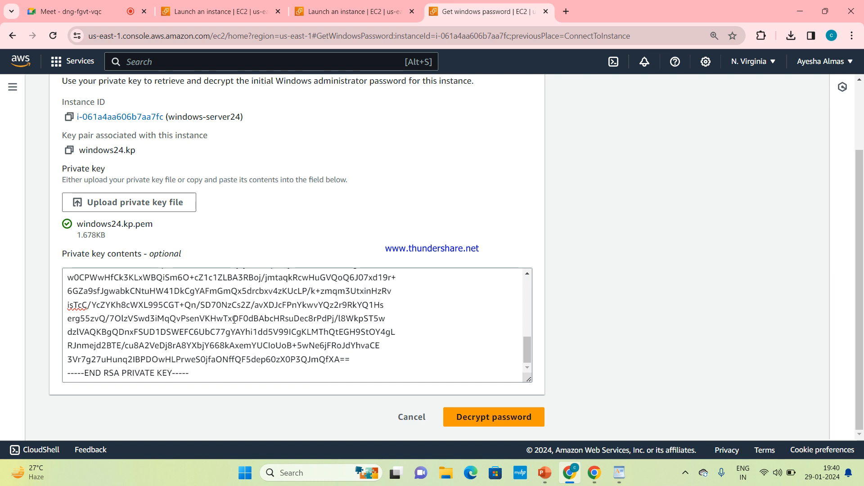
# Decrypt the Administrator password and copy it from the RDP connection details
pyautogui.click(484, 421)
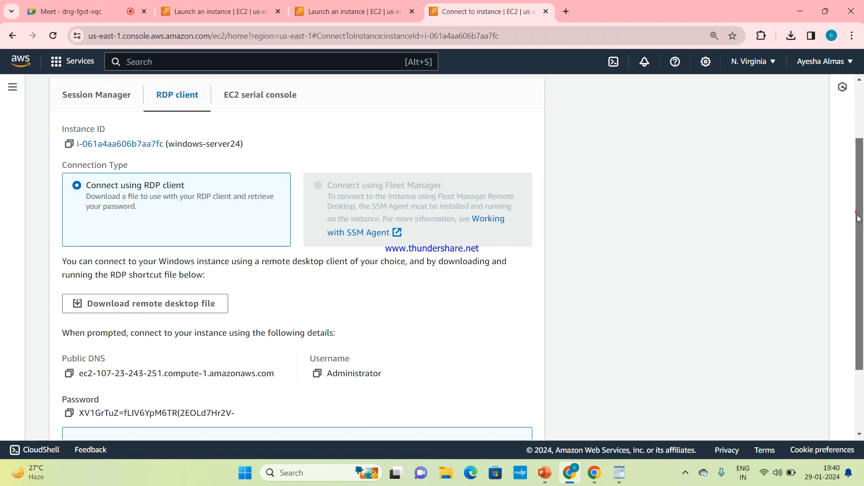
pyautogui.moveTo(855, 214); pyautogui.dragTo(854, 274)
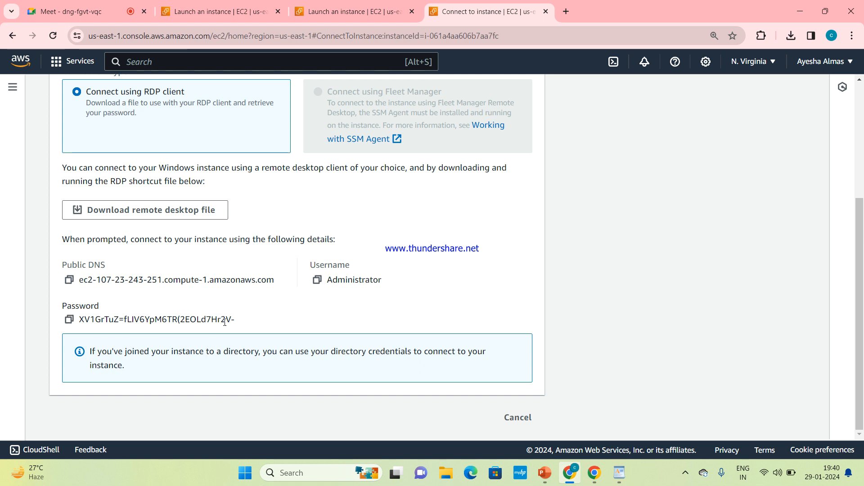
pyautogui.moveTo(244, 321); pyautogui.dragTo(107, 330)
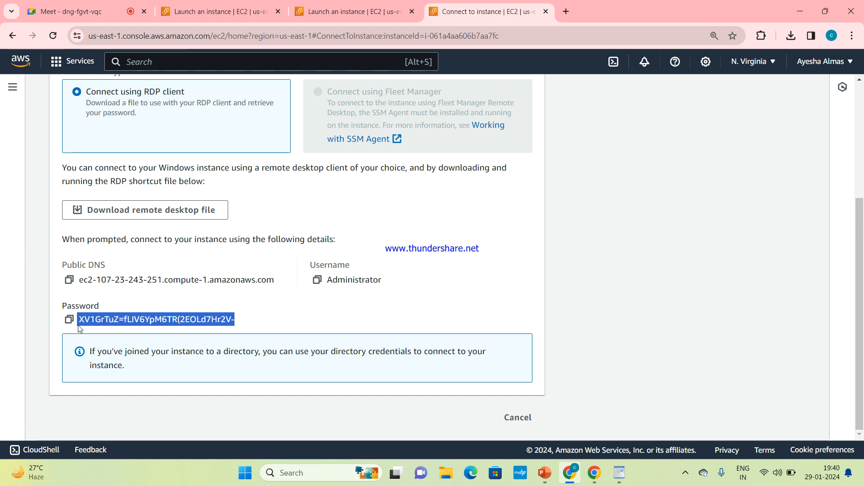
pyautogui.click(50, 325)
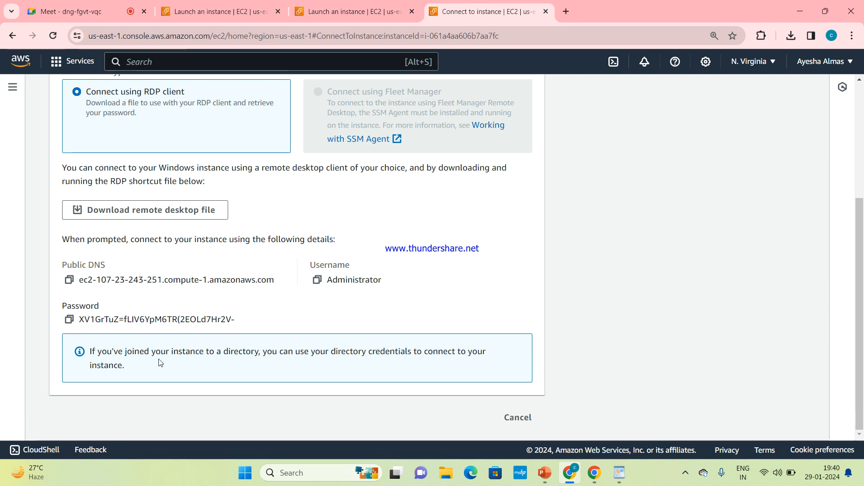
pyautogui.click(69, 321)
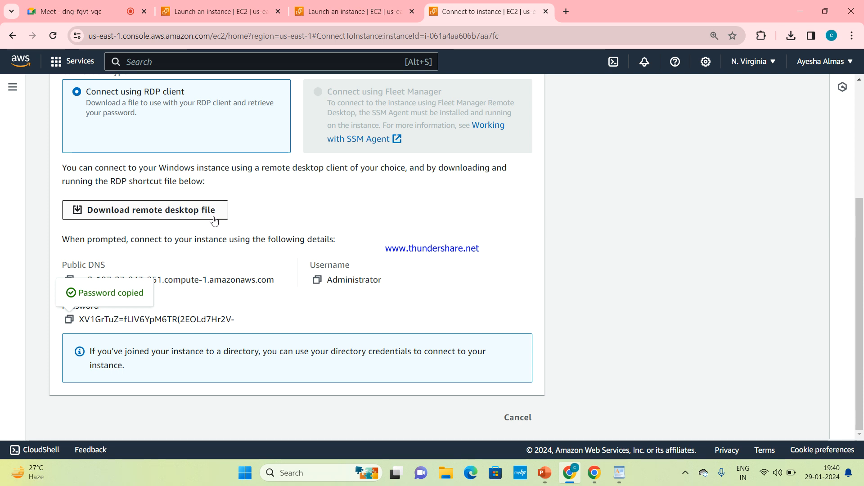
# Download windows-server24.rdp and launch it from Chrome's recent downloads list
pyautogui.click(195, 216)
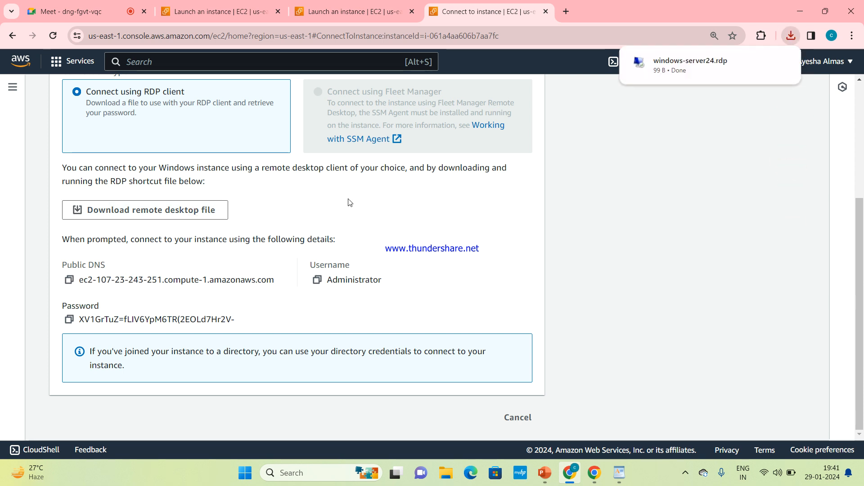
pyautogui.click(791, 36)
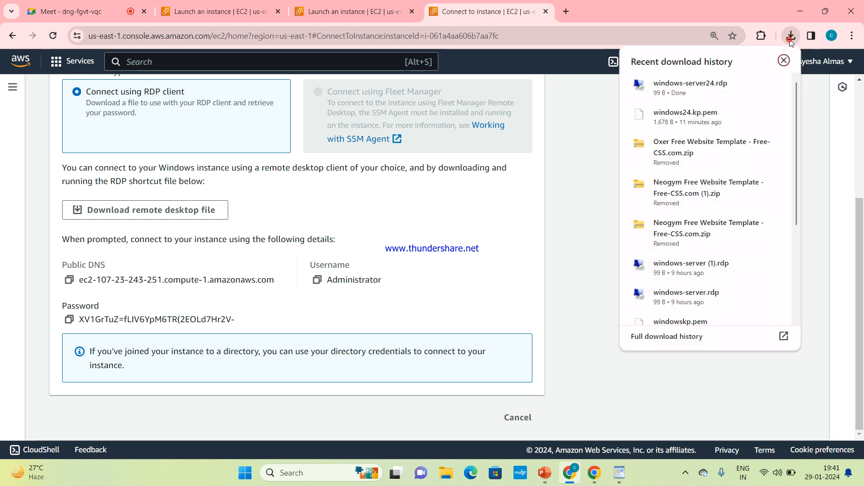
pyautogui.click(704, 88)
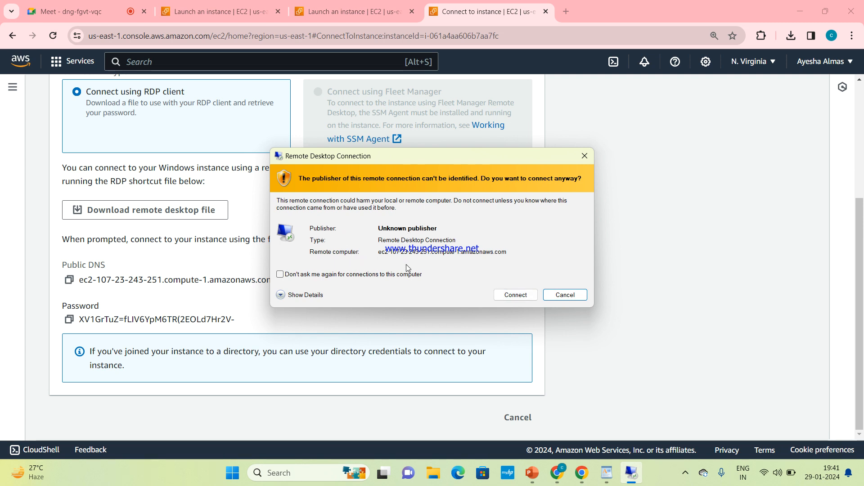
# Accept the unknown-publisher warning, log in with the pasted Administrator password, and accept the certificate
pyautogui.click(522, 296)
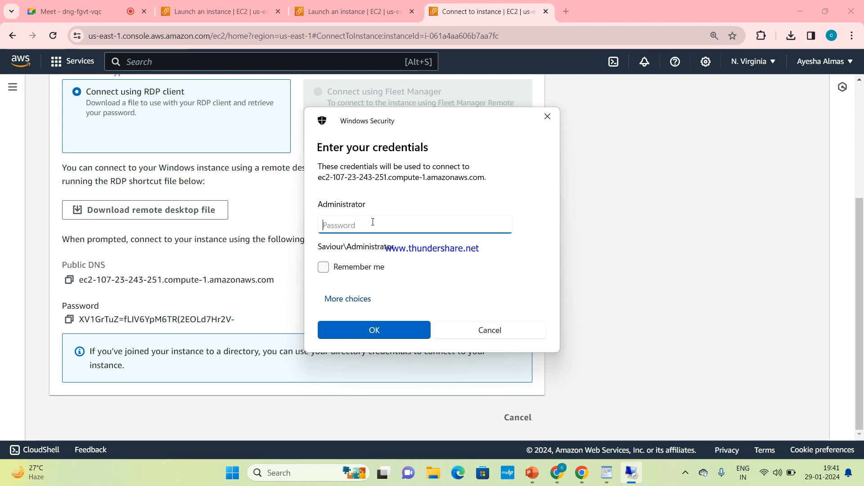
pyautogui.hotkey('ctrl', 'v')
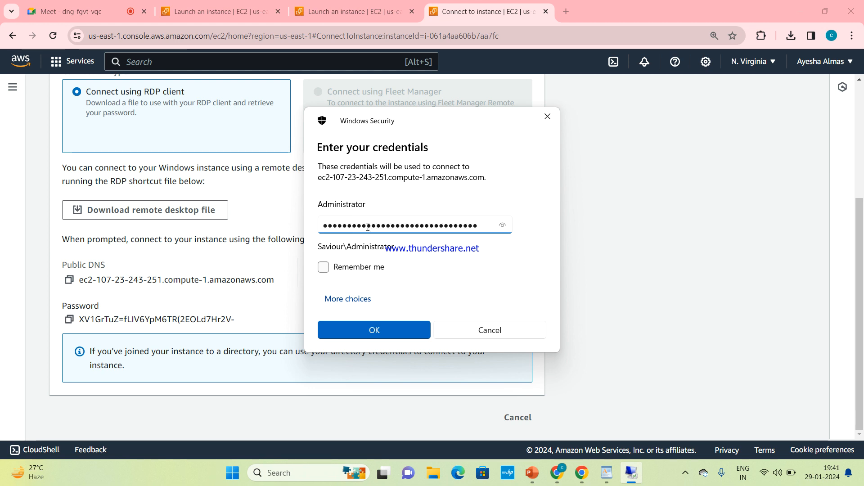
pyautogui.click(358, 335)
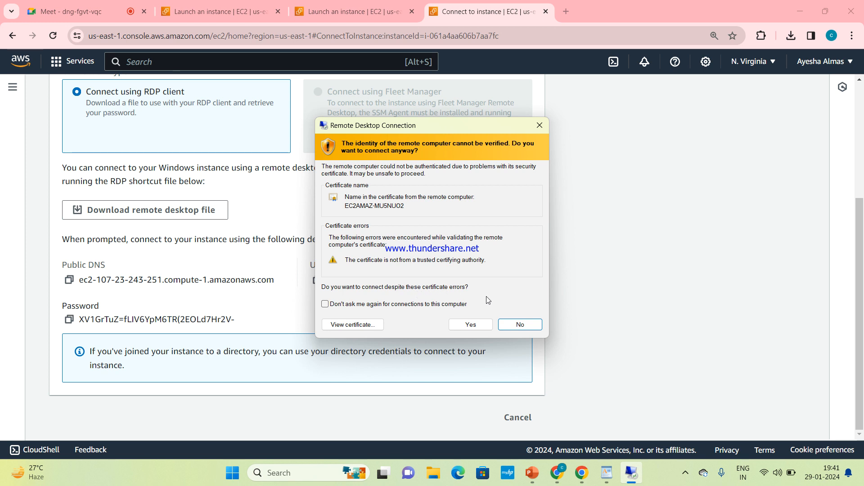
pyautogui.click(470, 325)
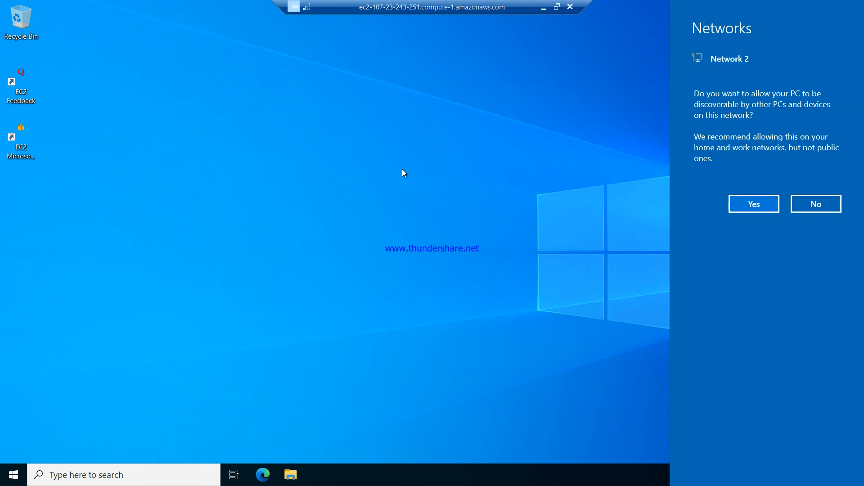
# Answer No to network discovery on Network 2 once the server desktop loads
pyautogui.click(796, 205)
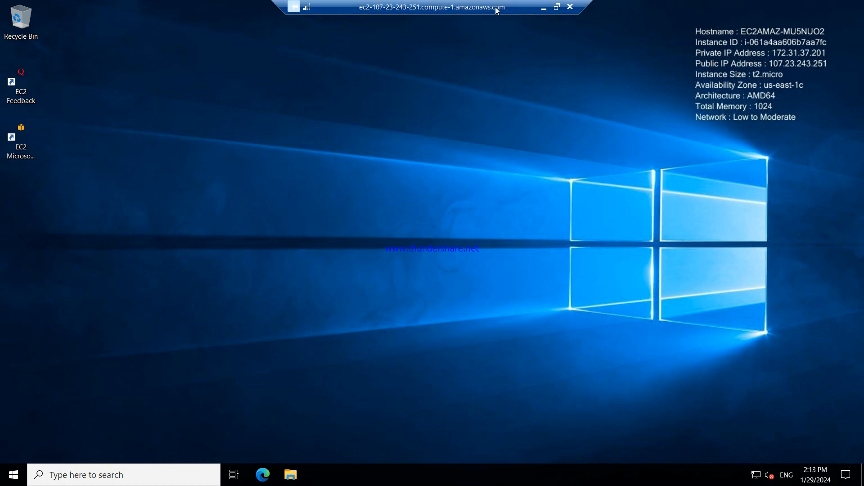
pyautogui.click(544, 11)
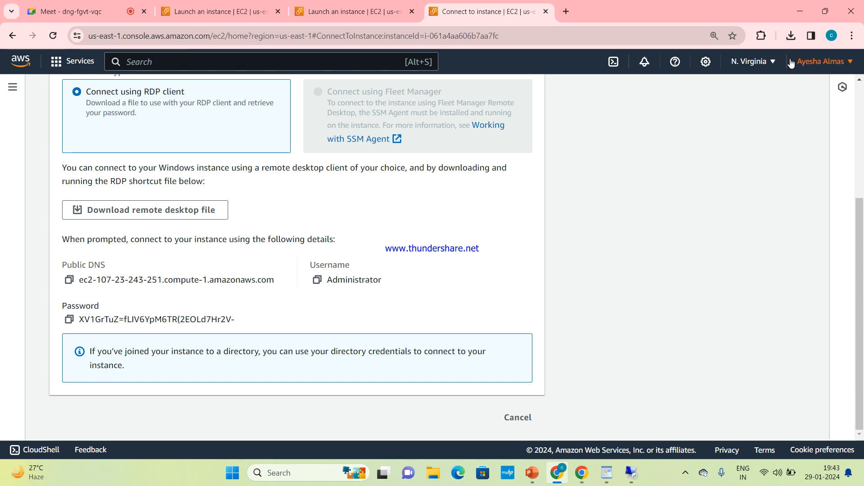
pyautogui.click(796, 6)
pyautogui.click(796, 9)
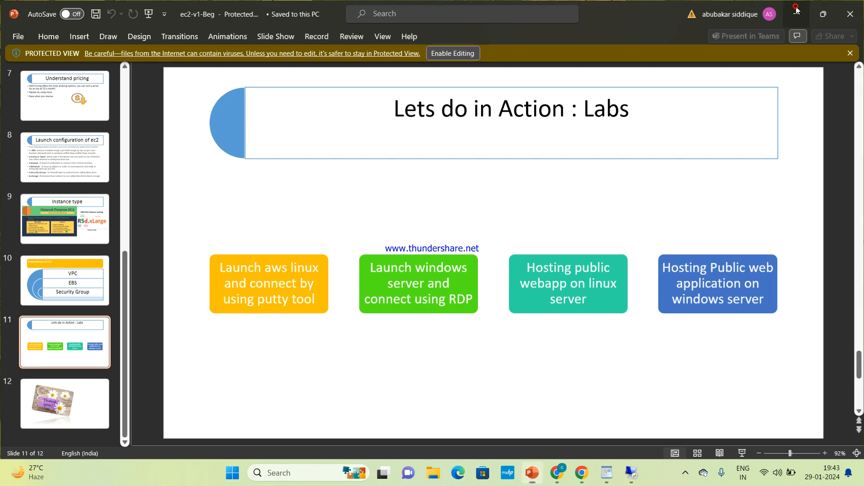
pyautogui.click(797, 8)
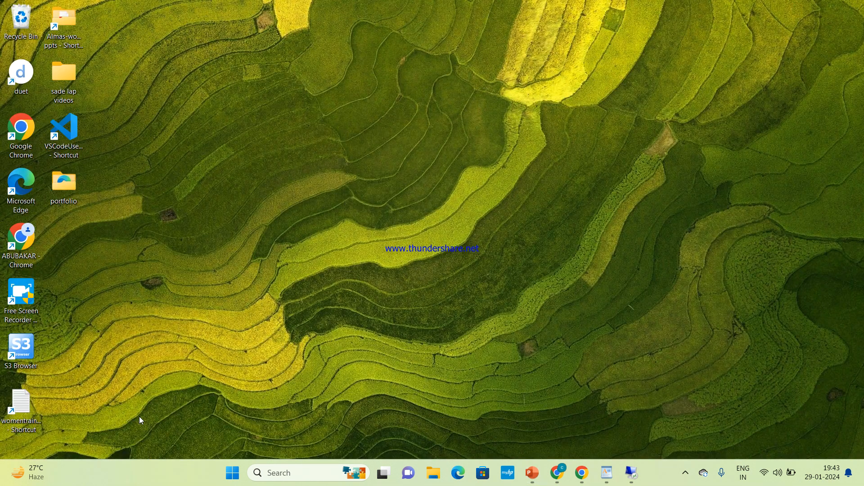
pyautogui.click(232, 472)
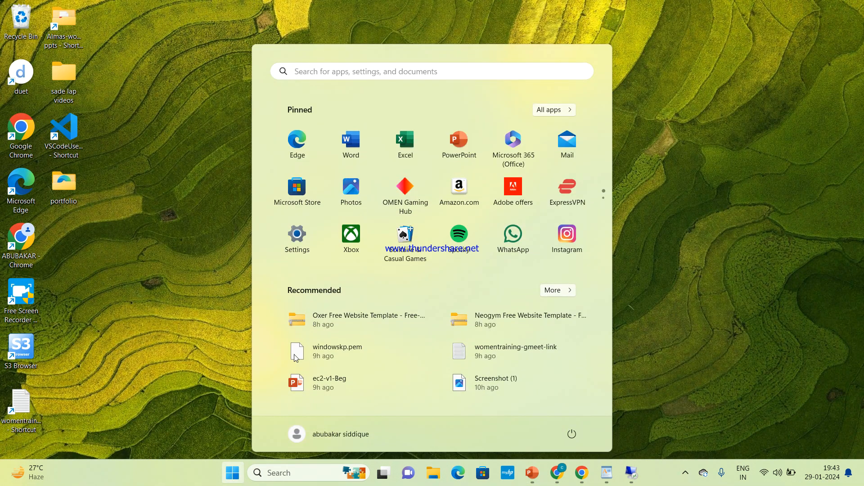
pyautogui.click(198, 304)
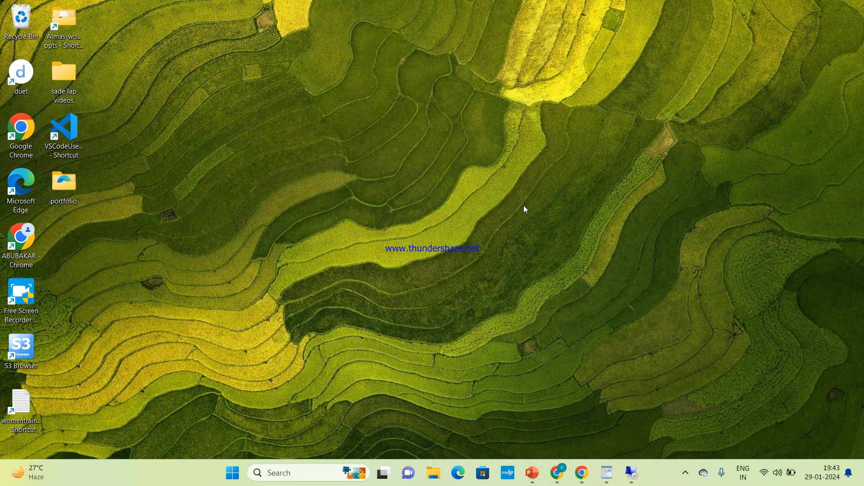
pyautogui.moveTo(632, 473)
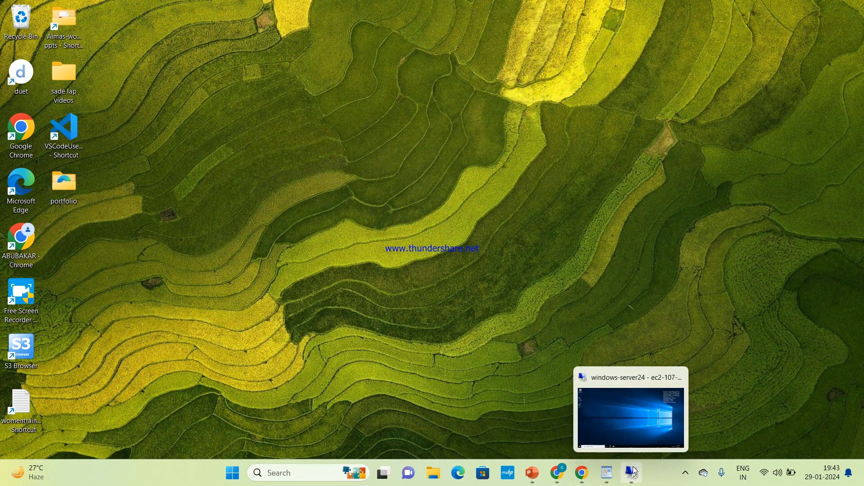
pyautogui.click(639, 419)
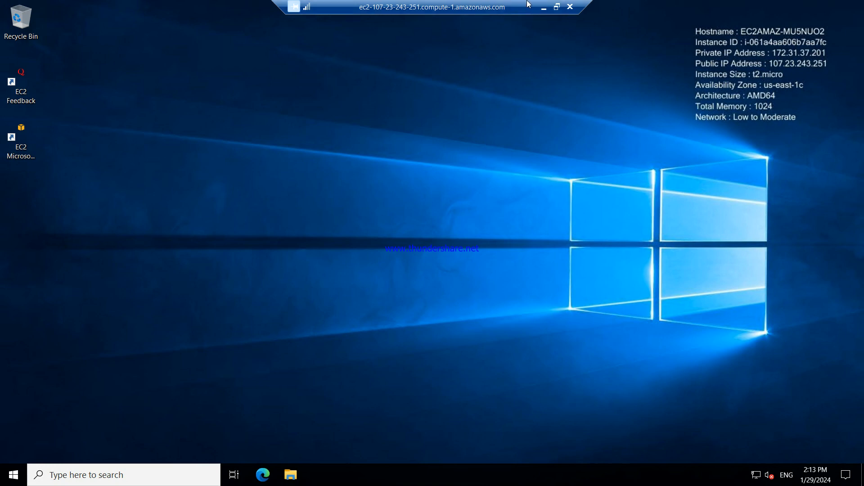
pyautogui.click(543, 7)
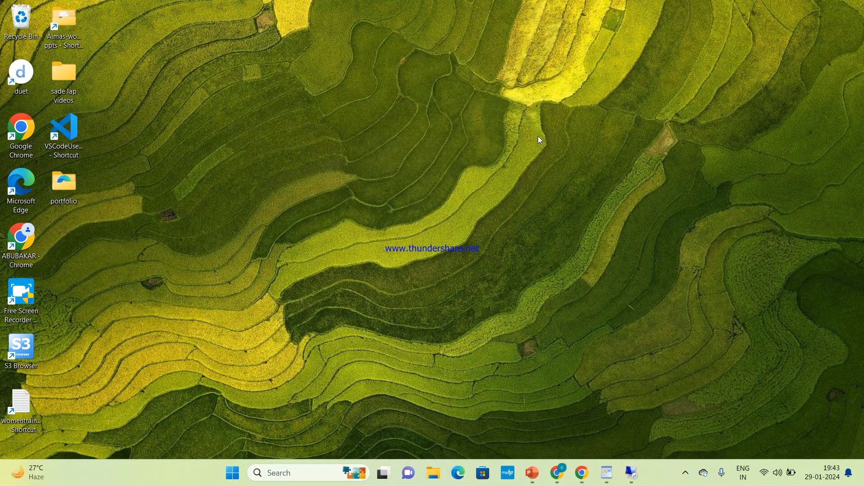
pyautogui.click(558, 433)
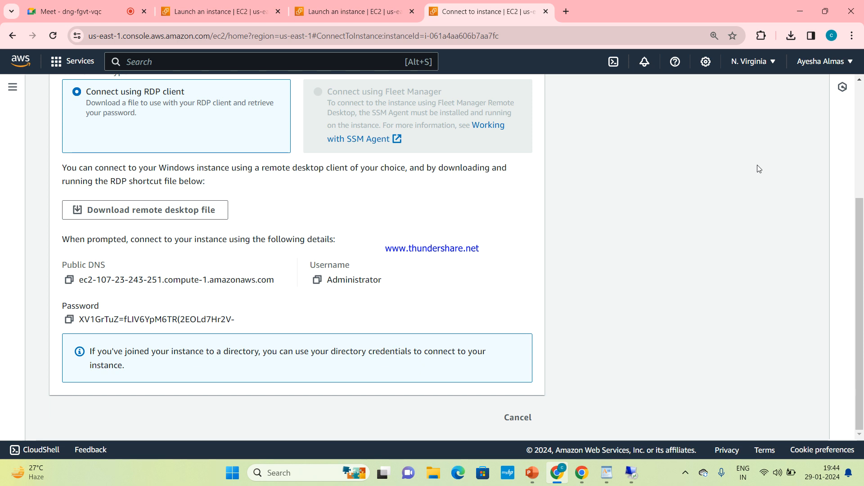
pyautogui.moveTo(634, 465)
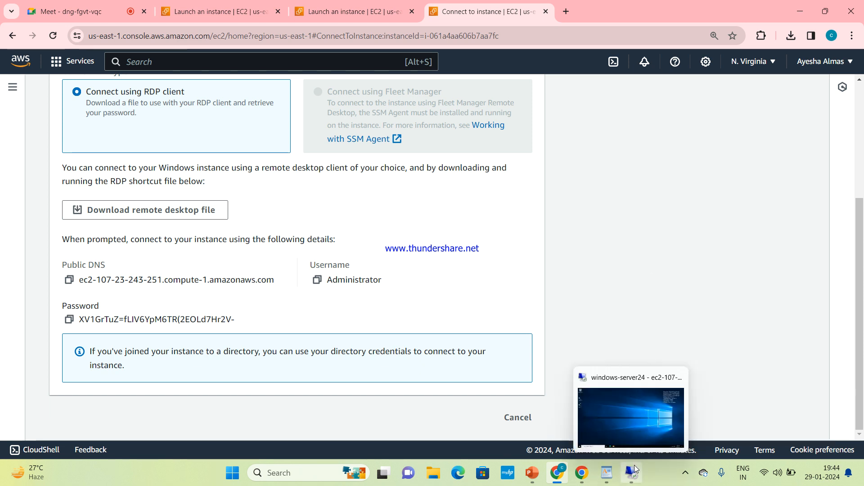
pyautogui.click(628, 408)
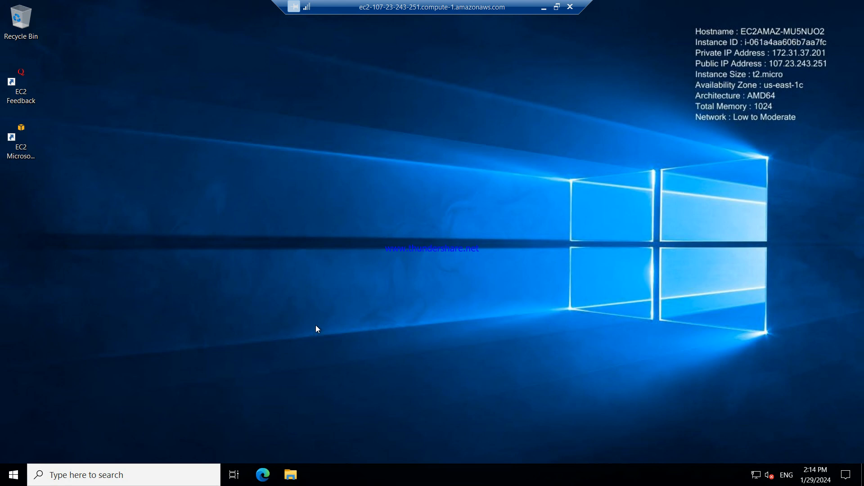
pyautogui.click(177, 478)
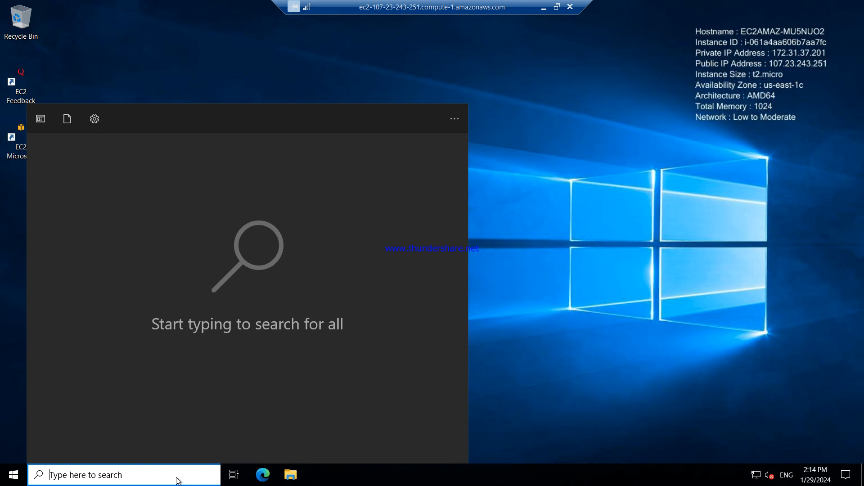
pyautogui.click(695, 304)
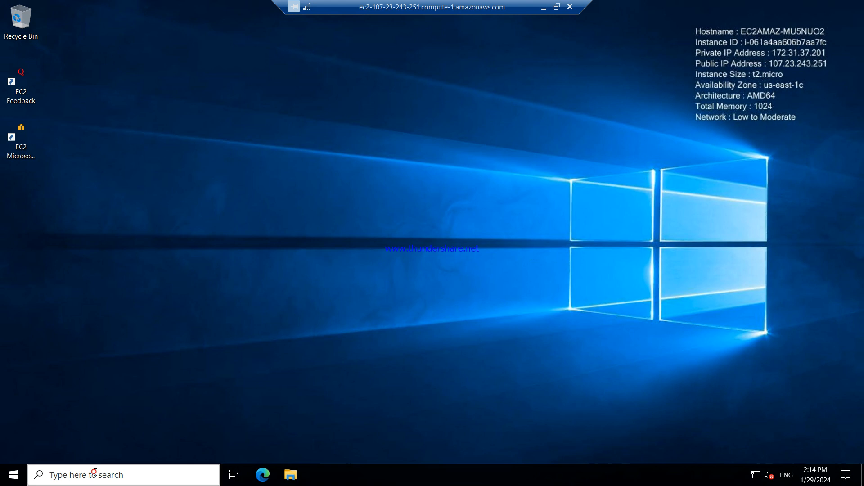
pyautogui.click(95, 475)
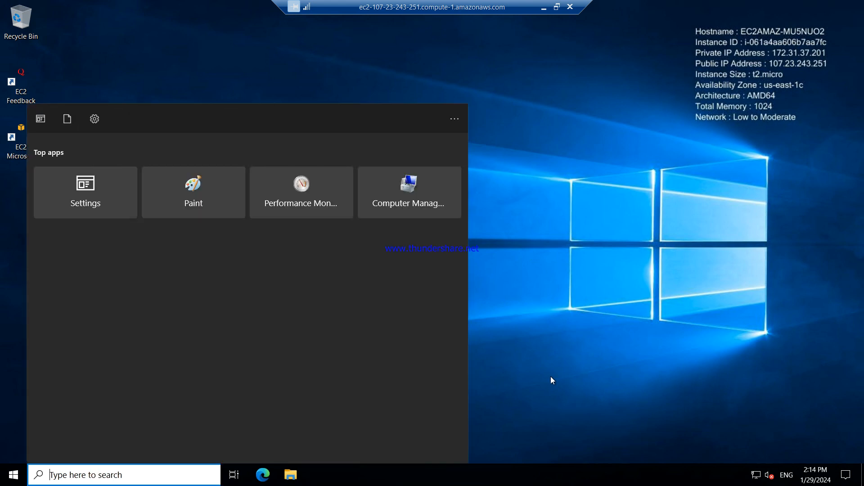
pyautogui.click(574, 363)
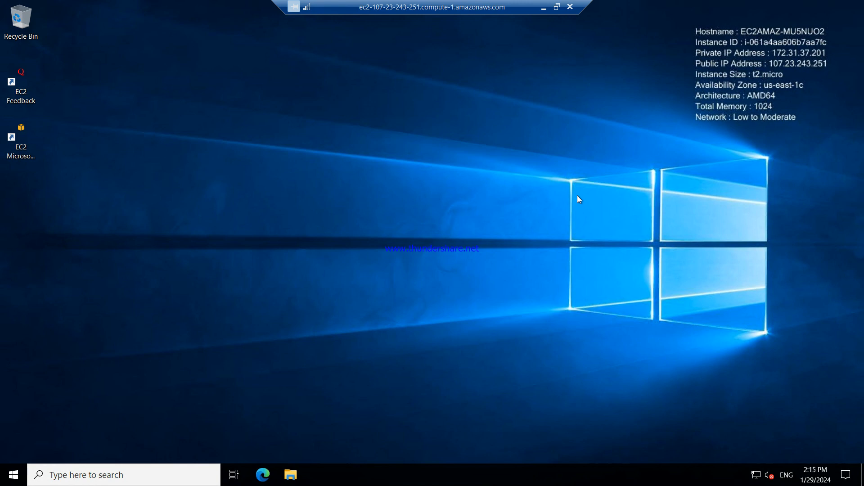
# Minimize the Remote Desktop session and check Chrome's recent downloads list
pyautogui.click(543, 9)
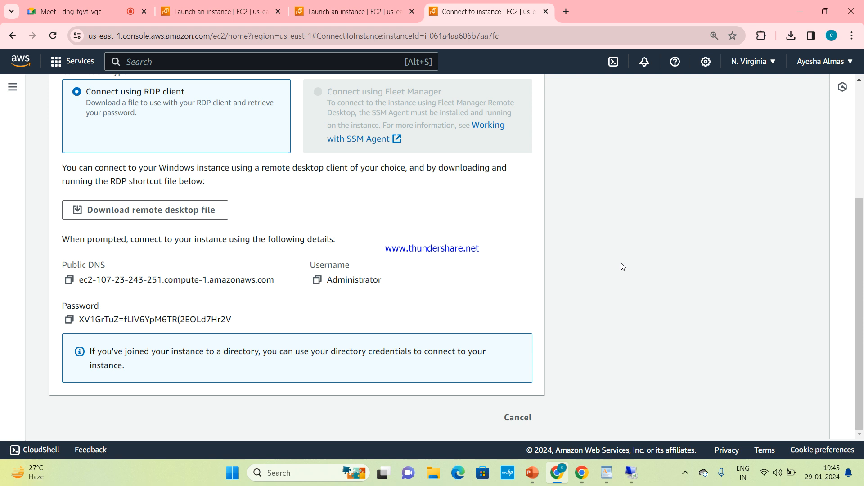
pyautogui.moveTo(632, 473)
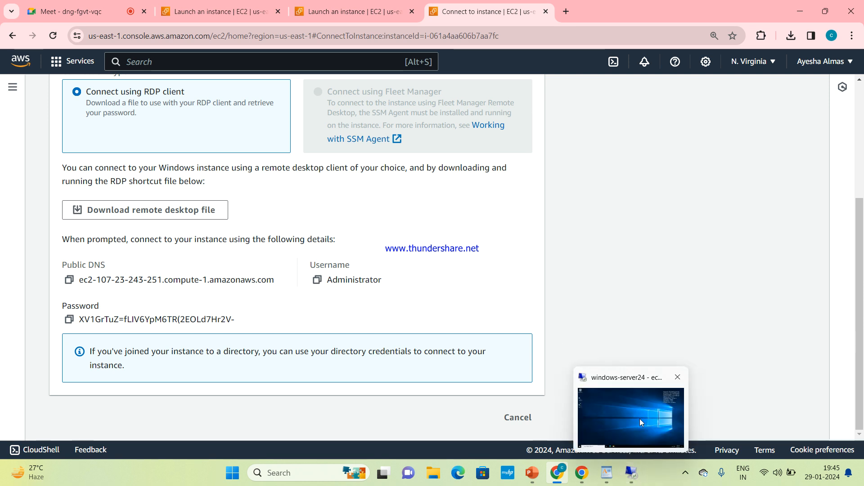
pyautogui.moveTo(642, 422)
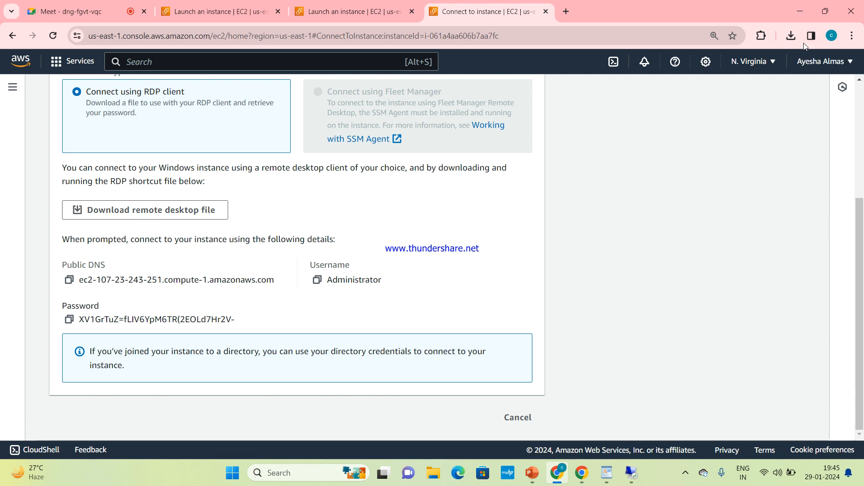
pyautogui.click(793, 36)
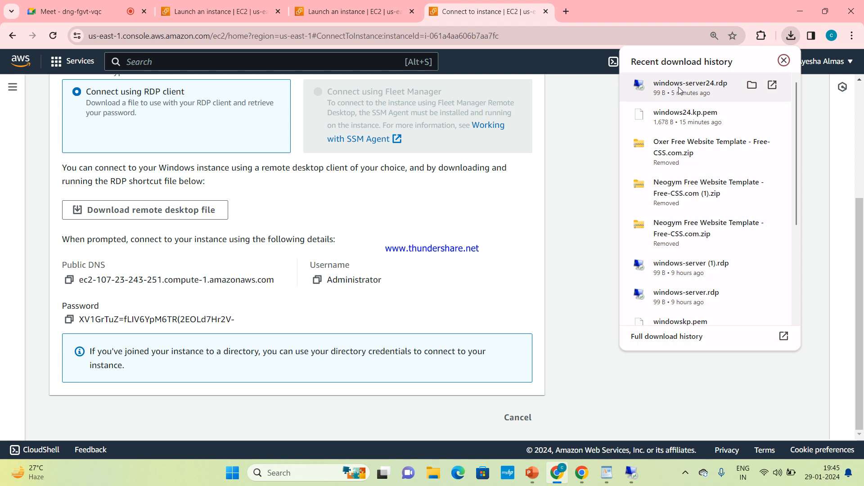
pyautogui.click(783, 60)
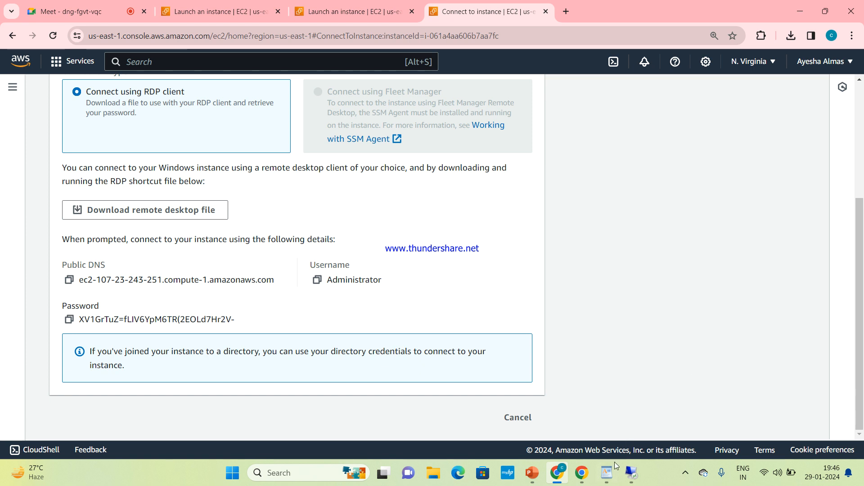
# Bring the iis-webserverv2 WordPad notes forward, then return to the remote session
pyautogui.moveTo(607, 477)
pyautogui.click(606, 444)
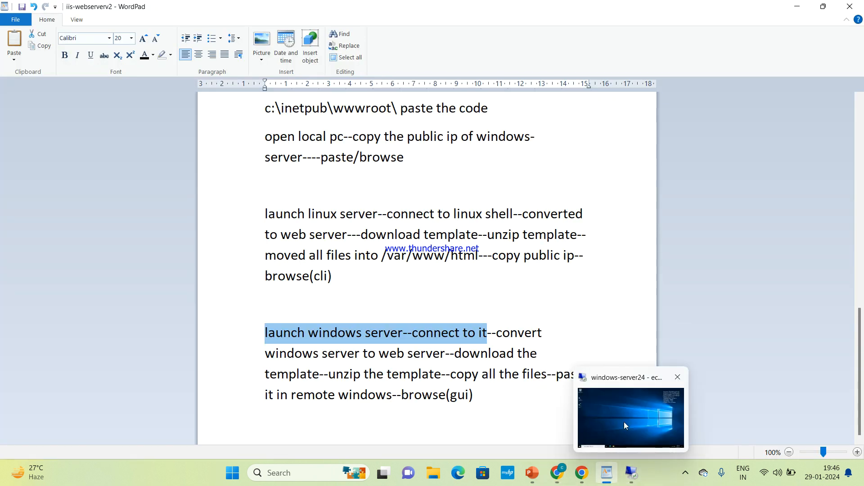
pyautogui.click(624, 422)
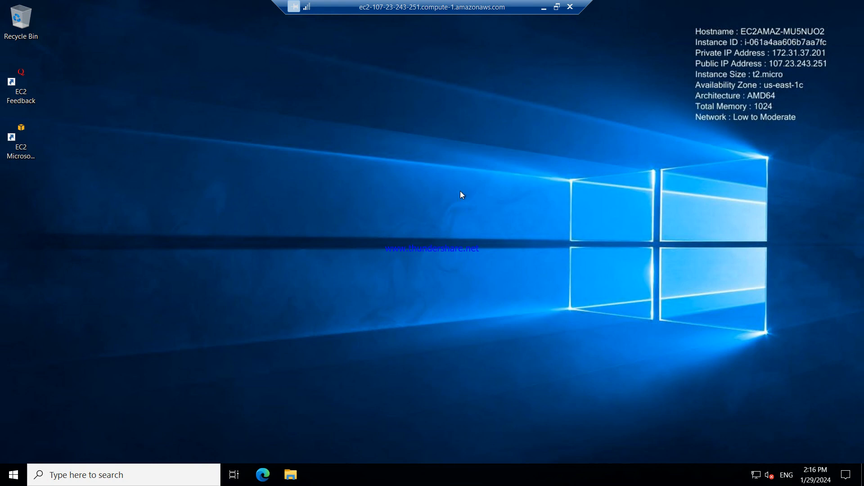
# Minimize the remote session, scroll the notes to the top, and highlight the 'how to connect windows vm?' steps
pyautogui.click(538, 12)
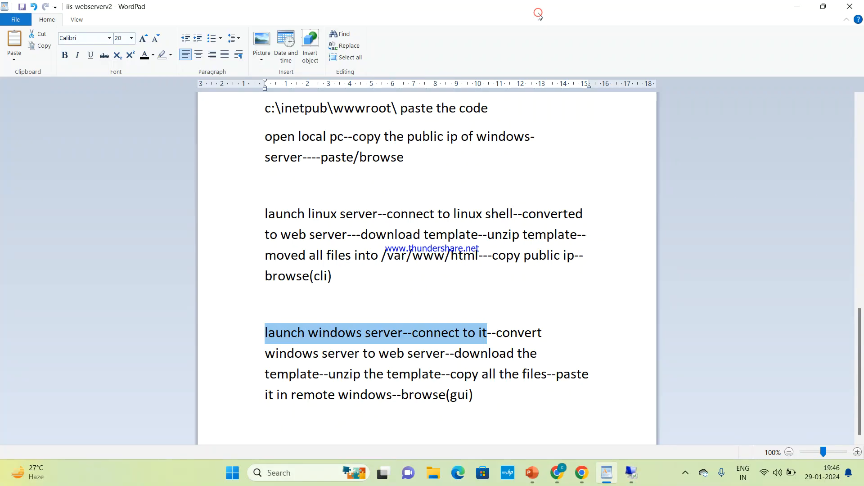
pyautogui.moveTo(631, 473)
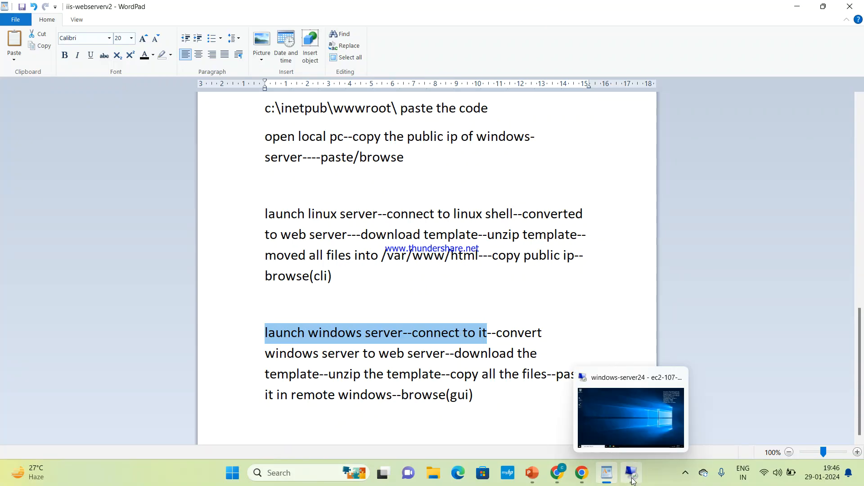
pyautogui.click(629, 425)
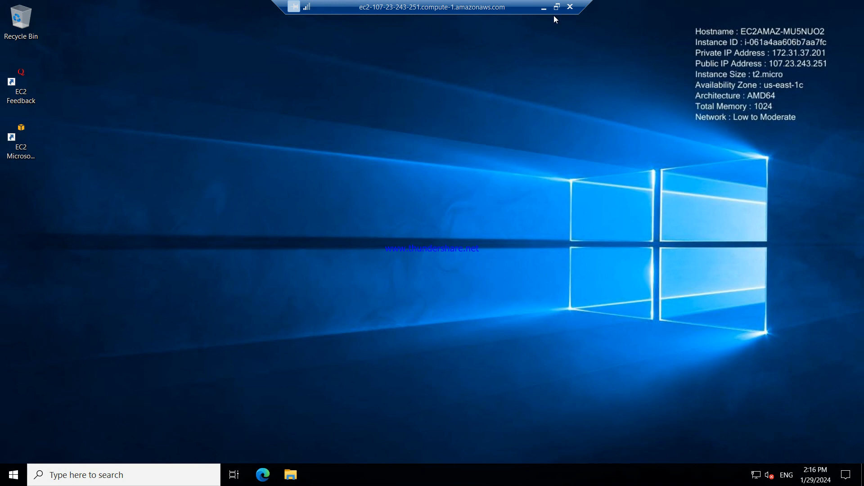
pyautogui.click(543, 10)
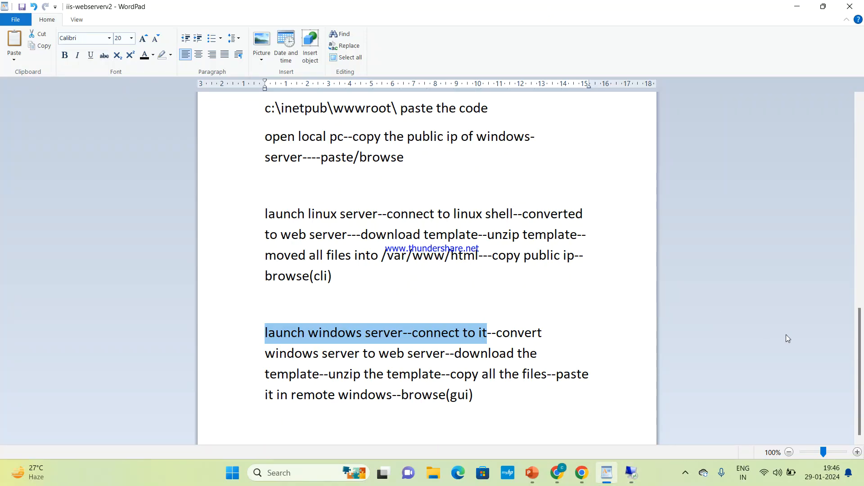
pyautogui.moveTo(861, 374); pyautogui.dragTo(863, 167)
pyautogui.moveTo(257, 173); pyautogui.dragTo(402, 282)
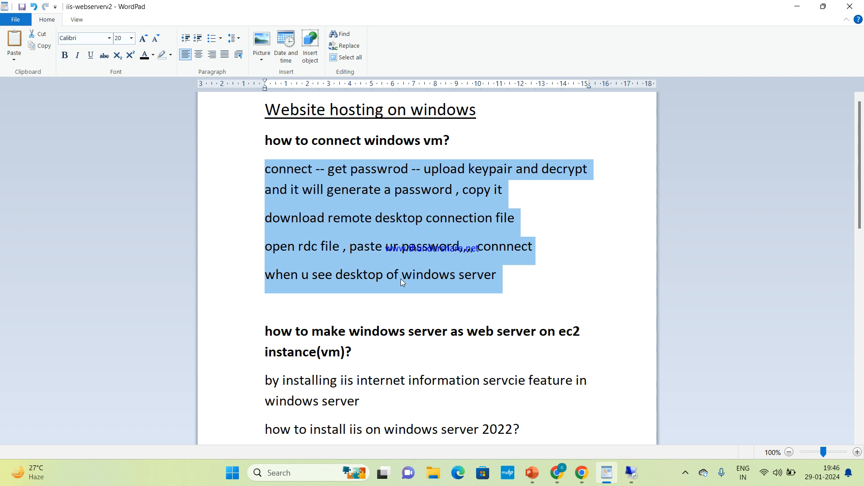
pyautogui.click(686, 472)
pyautogui.click(675, 443)
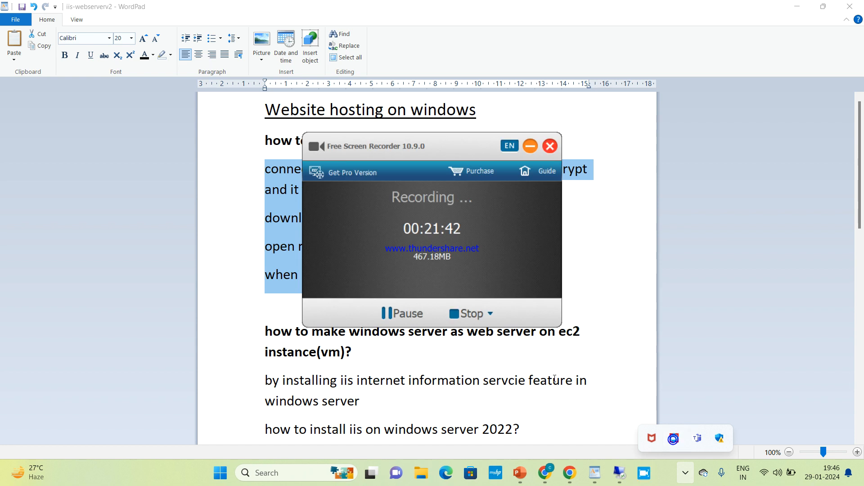
pyautogui.click(393, 314)
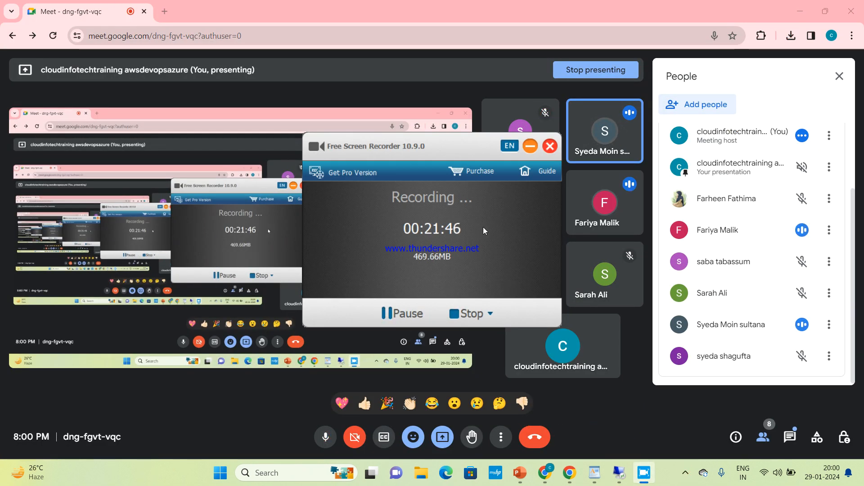
pyautogui.click(531, 146)
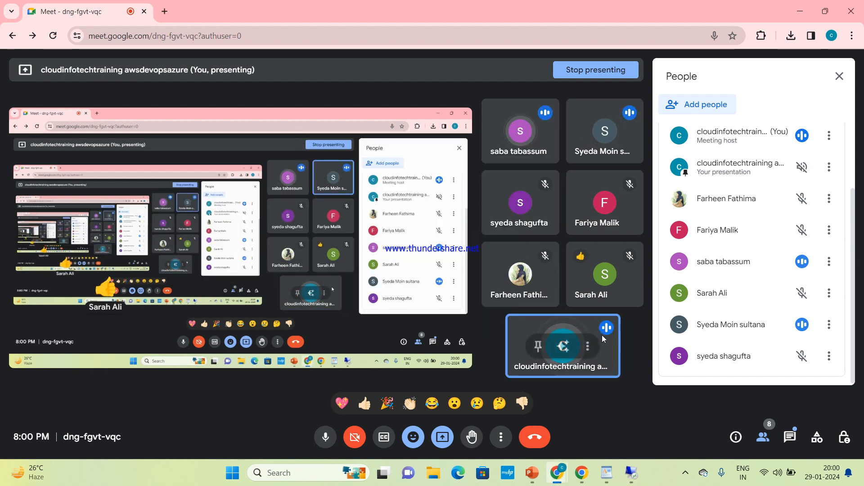
pyautogui.click(596, 470)
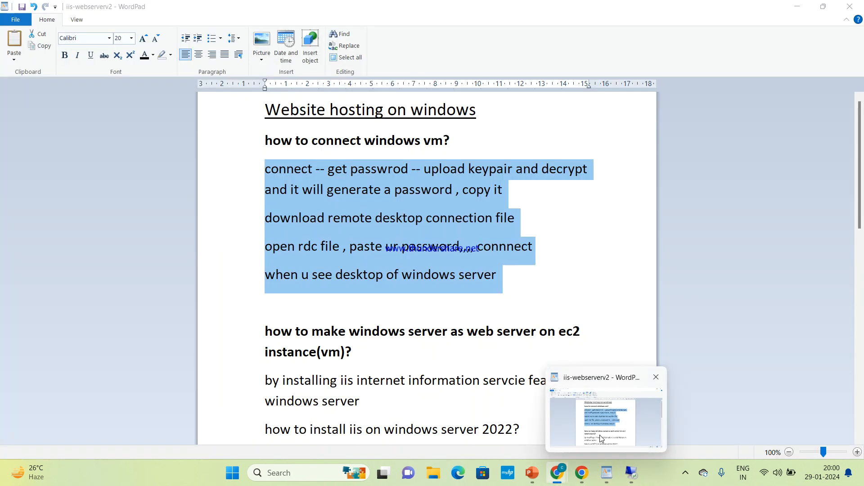
# Read the notes on installing IIS through PowerShell, then switch to the Chrome EC2 window
pyautogui.scroll(-10, 407, 417)
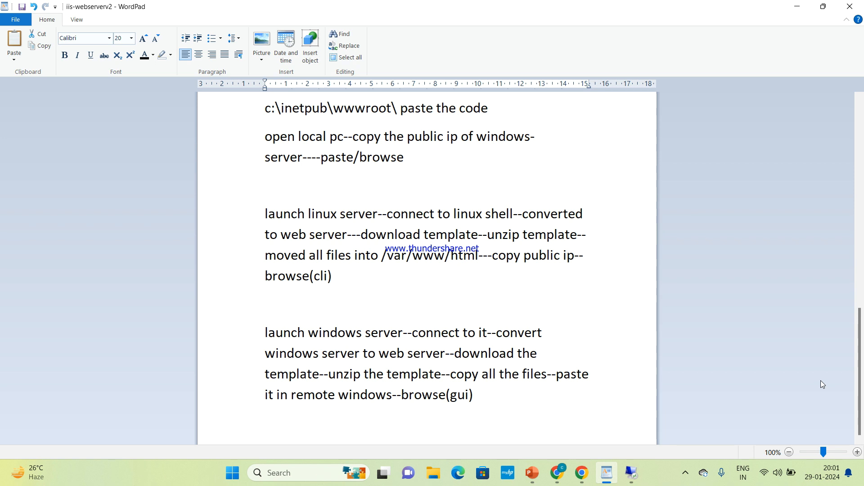
pyautogui.moveTo(863, 406); pyautogui.dragTo(863, 333)
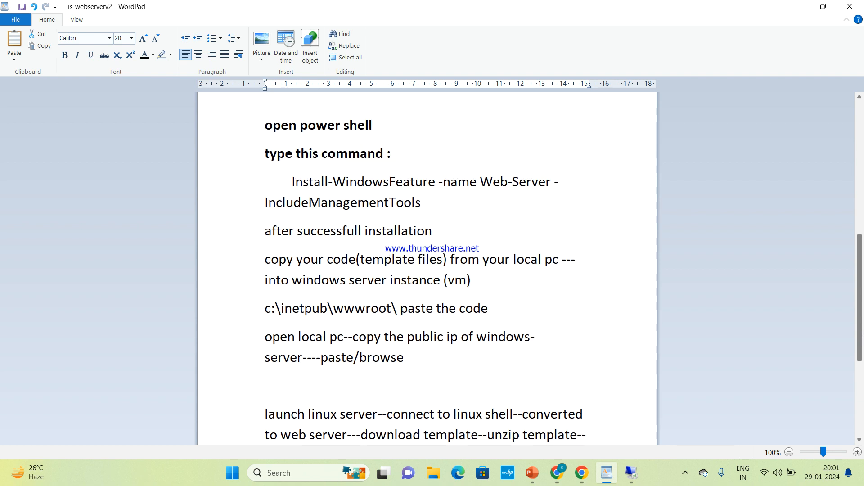
pyautogui.moveTo(863, 334); pyautogui.dragTo(863, 221)
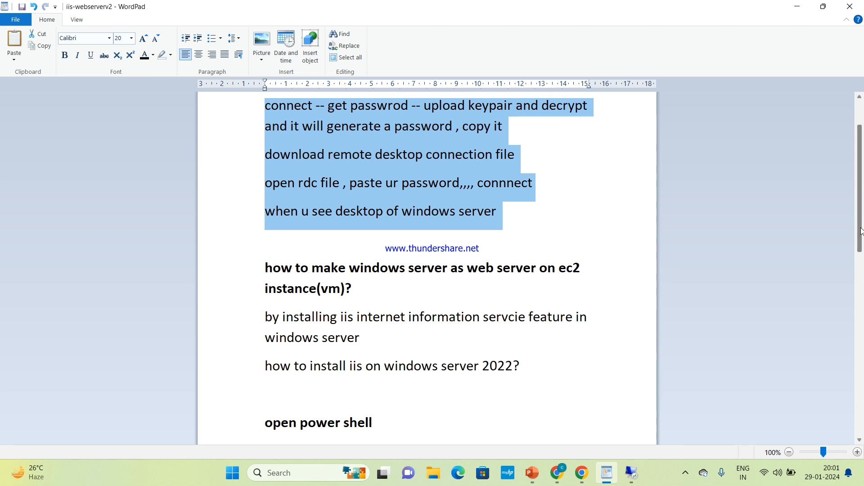
pyautogui.moveTo(559, 474)
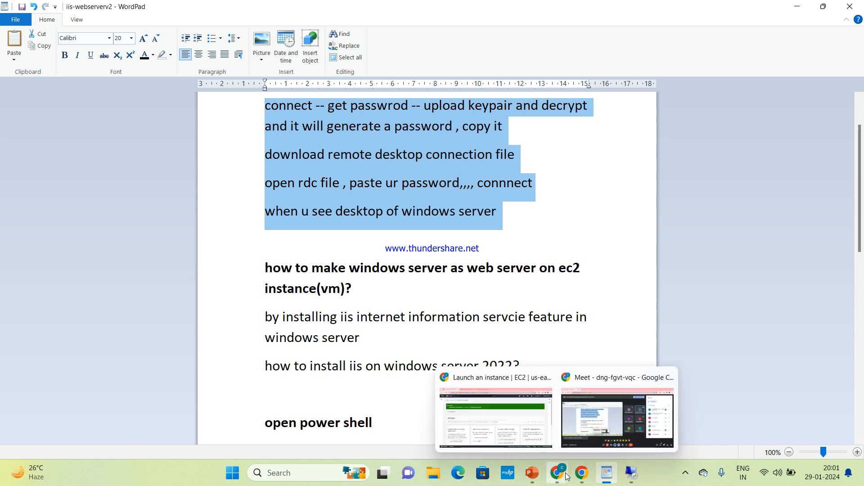
pyautogui.click(532, 419)
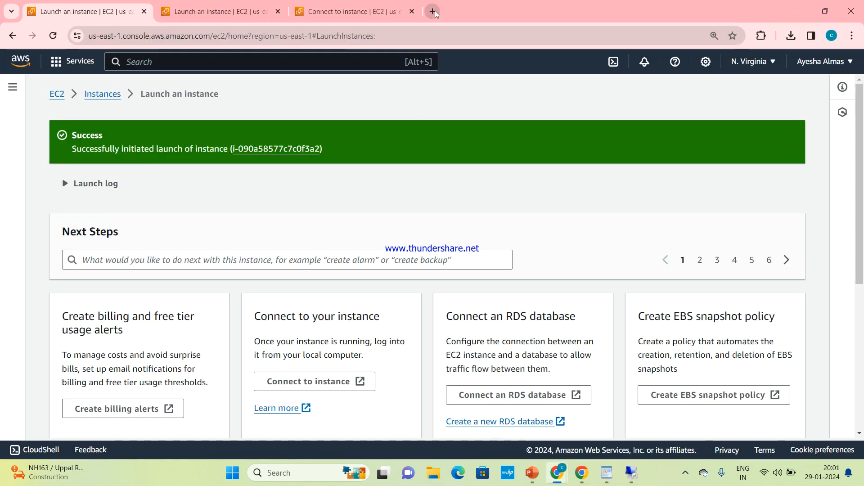
# In a new tab, rerun the search 'how to install iis on windows server 2022 using powershell'
pyautogui.click(433, 11)
pyautogui.click(402, 39)
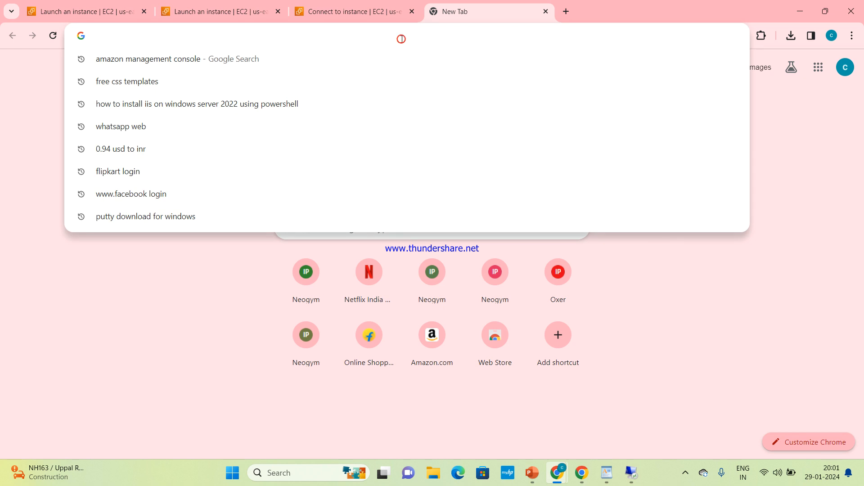
pyautogui.click(200, 108)
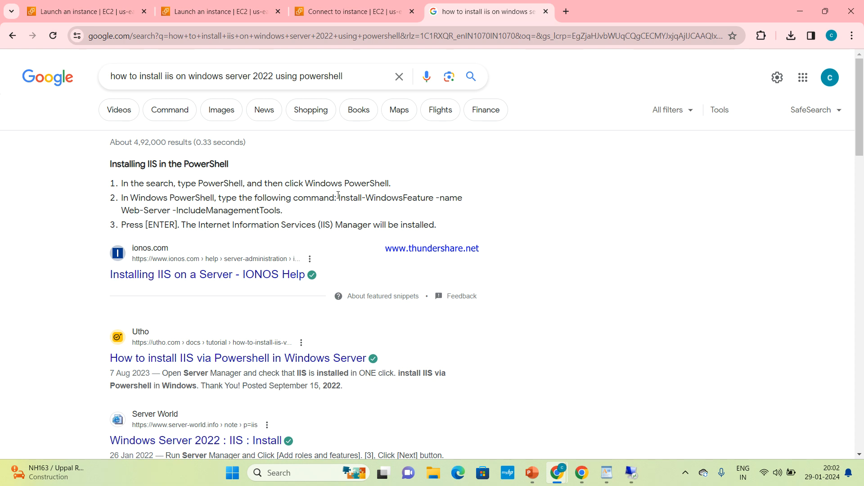
# Copy the command Install-WindowsFeature -name Web-Server -IncludeManagementTools, then return to the EC2 tab
pyautogui.moveTo(338, 198); pyautogui.dragTo(361, 212)
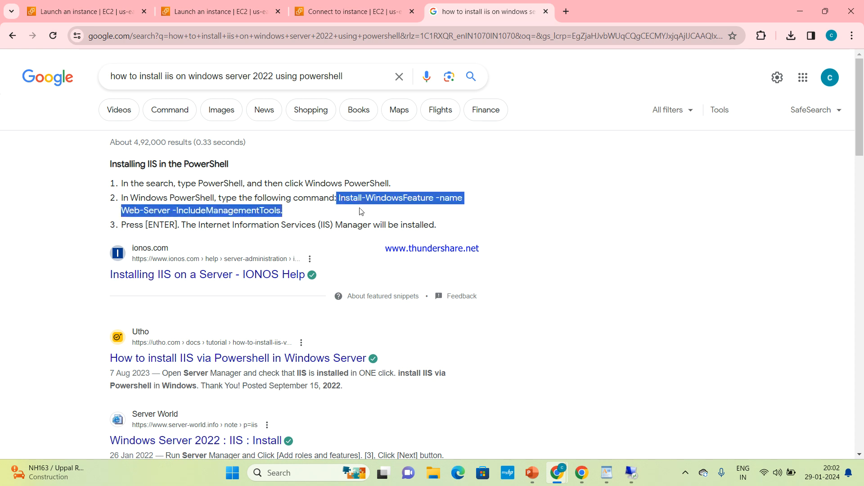
pyautogui.click(361, 211)
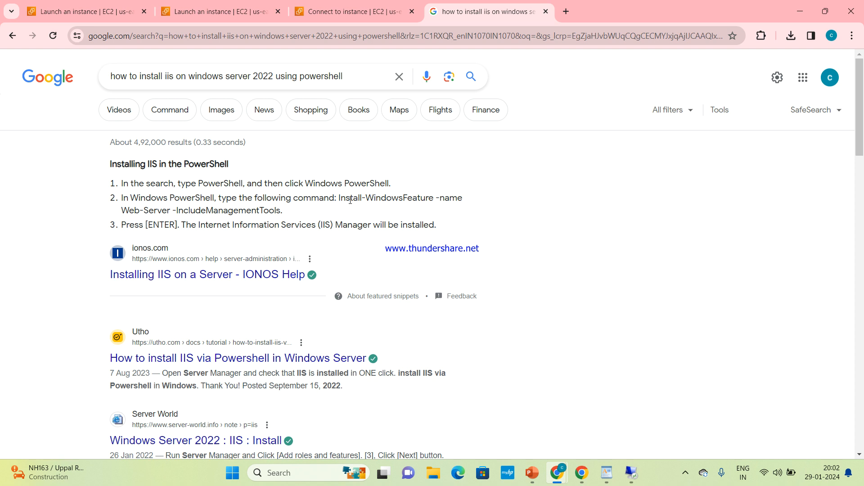
pyautogui.moveTo(340, 198); pyautogui.dragTo(362, 213)
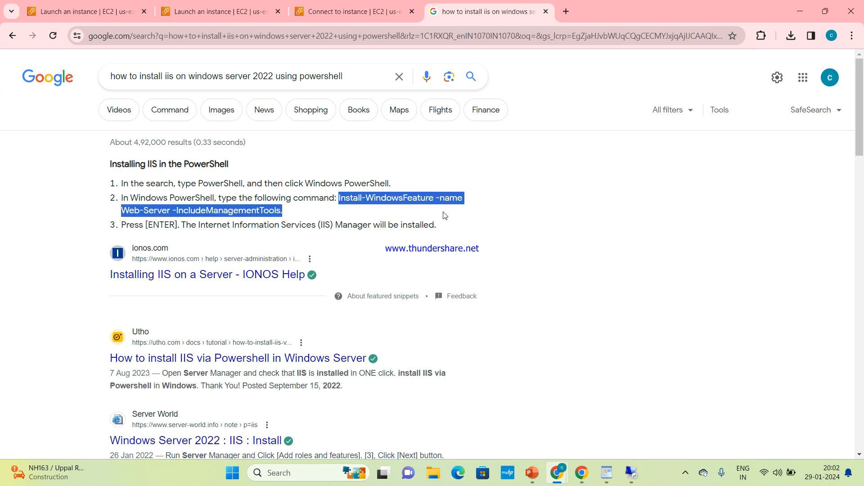
pyautogui.click(471, 221)
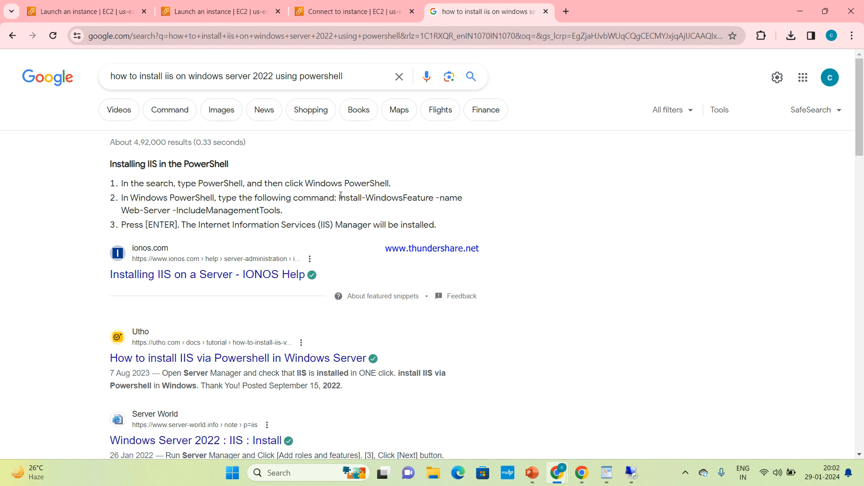
pyautogui.moveTo(340, 199); pyautogui.dragTo(366, 211)
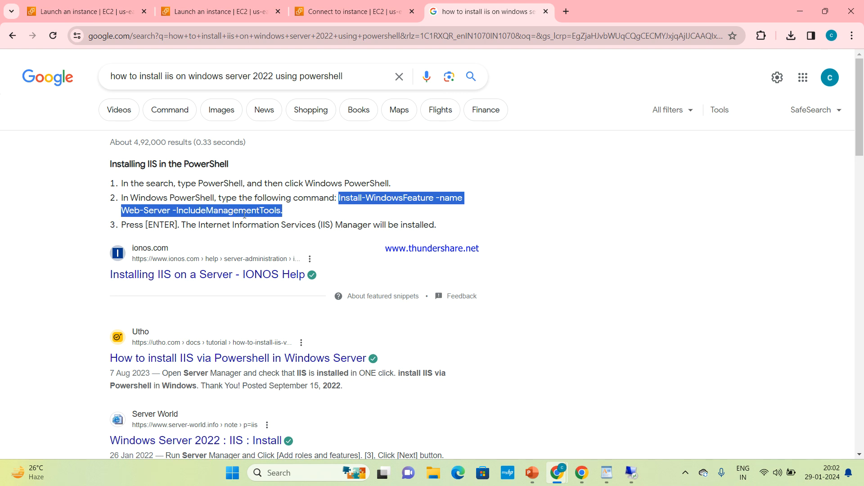
pyautogui.click(289, 216)
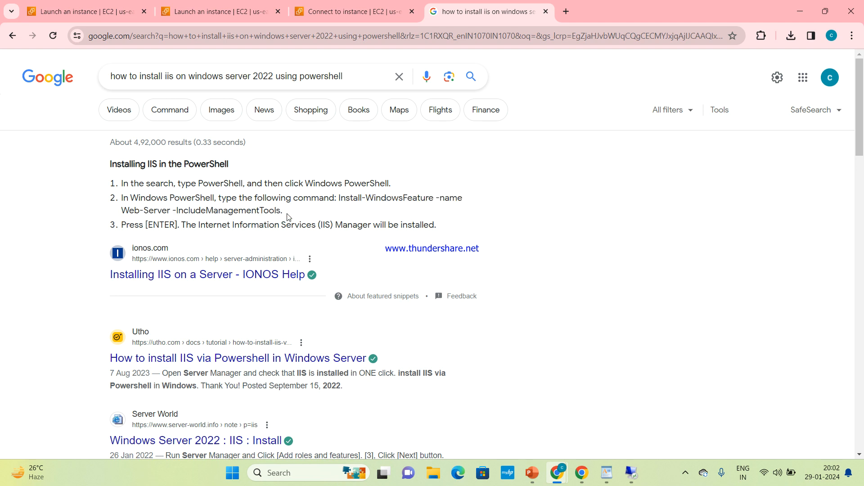
pyautogui.moveTo(340, 198); pyautogui.dragTo(282, 212)
pyautogui.hotkey('ctrl', 'c')
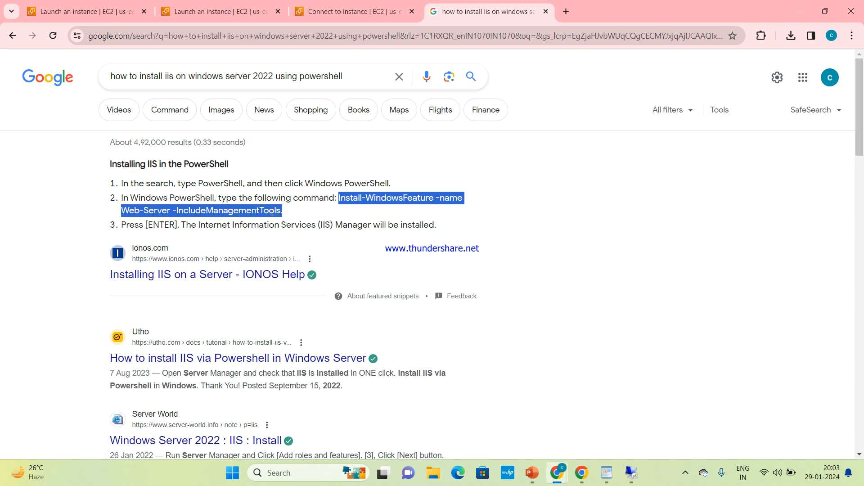
pyautogui.click(95, 13)
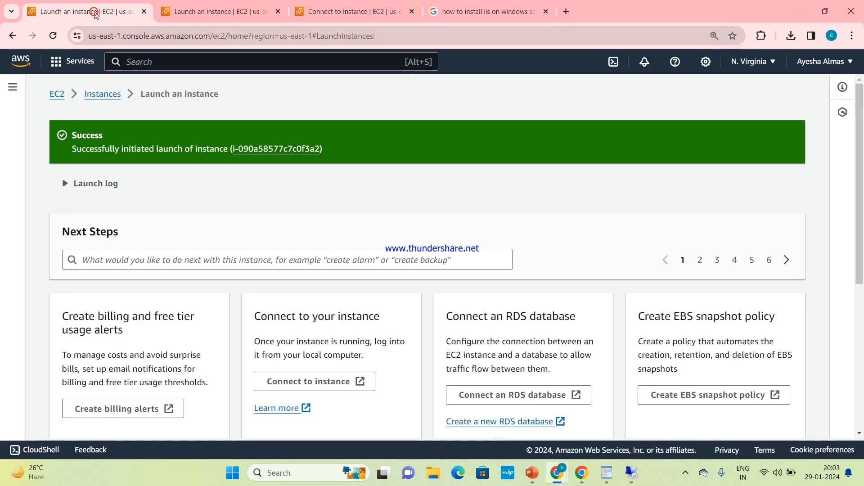
# Paste and send the Install-WindowsFeature command in the Meet in-call chat
pyautogui.click(581, 471)
pyautogui.click(584, 425)
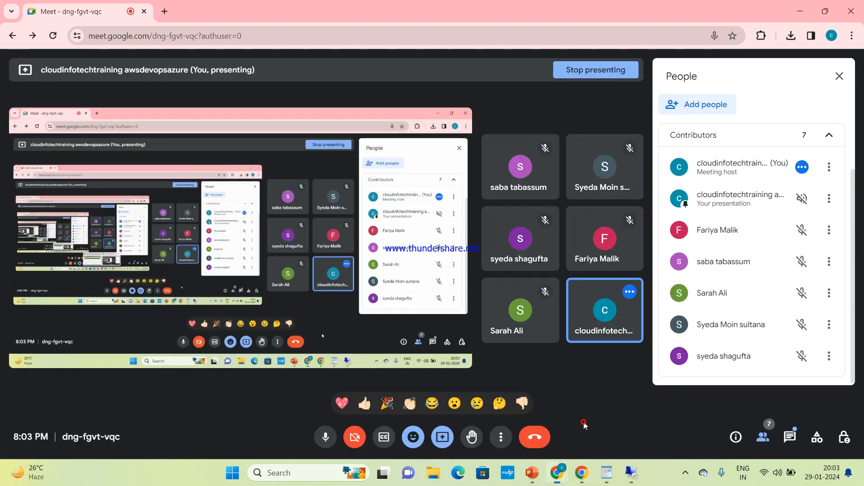
pyautogui.click(790, 438)
pyautogui.click(734, 362)
pyautogui.hotkey('ctrl', 'v')
pyautogui.press('Return')
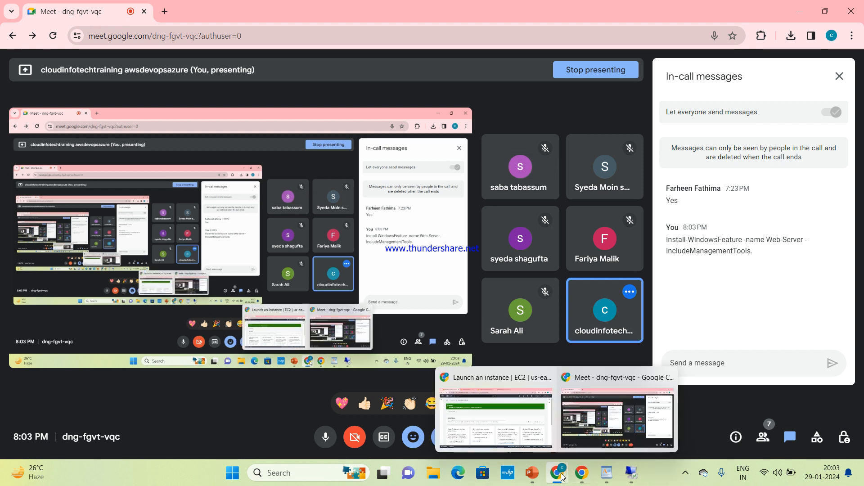
# Switch to the Remote Desktop session on the Windows server
pyautogui.moveTo(596, 472)
pyautogui.moveTo(568, 478)
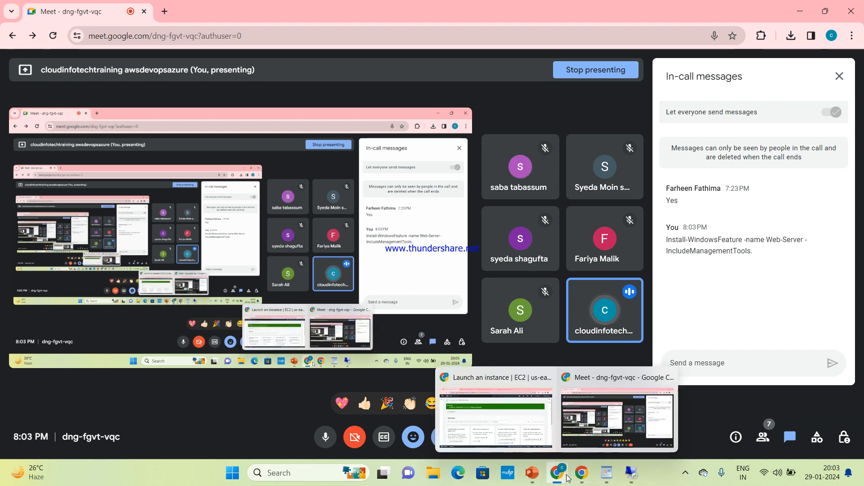
pyautogui.click(630, 473)
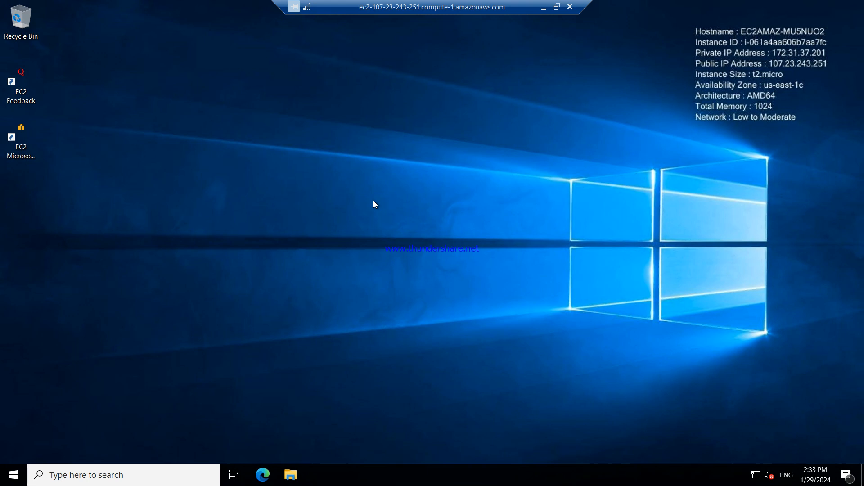
# Search the server's apps for 'powershell' and launch Windows PowerShell
pyautogui.click(119, 472)
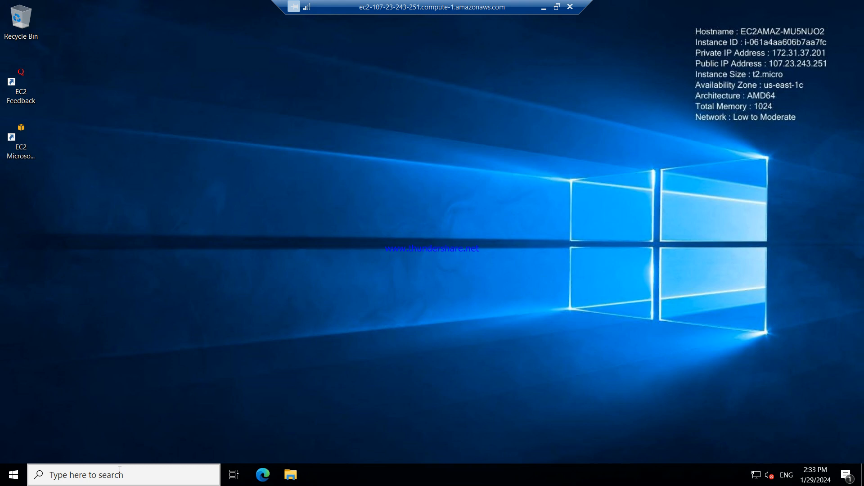
pyautogui.write('powershell')
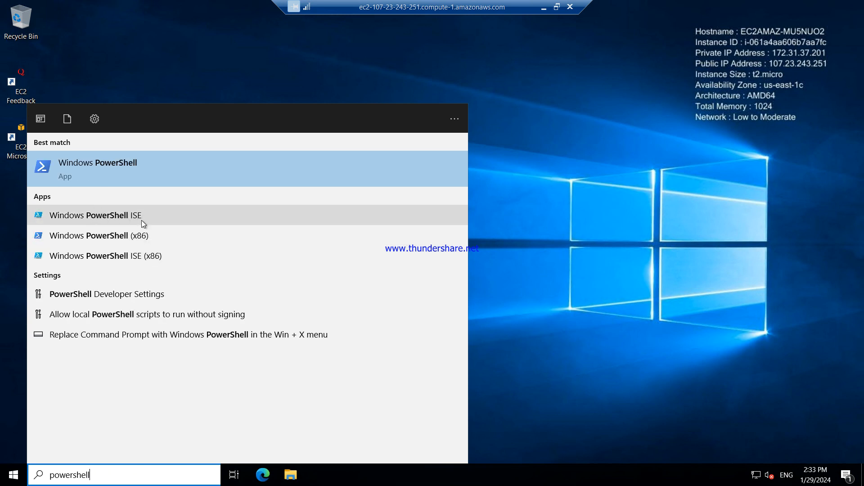
pyautogui.click(104, 168)
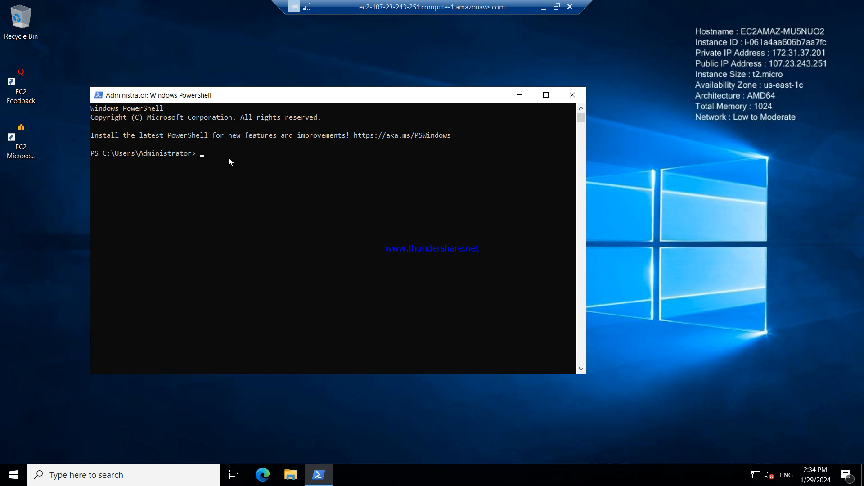
# Paste 'Install-WindowsFeature -name Web-Server -IncludeManagementTools' at the prompt, removing the trailing period
pyautogui.write('Install-WindowsFeature -name Web-Server -IncludeManagementTools.')
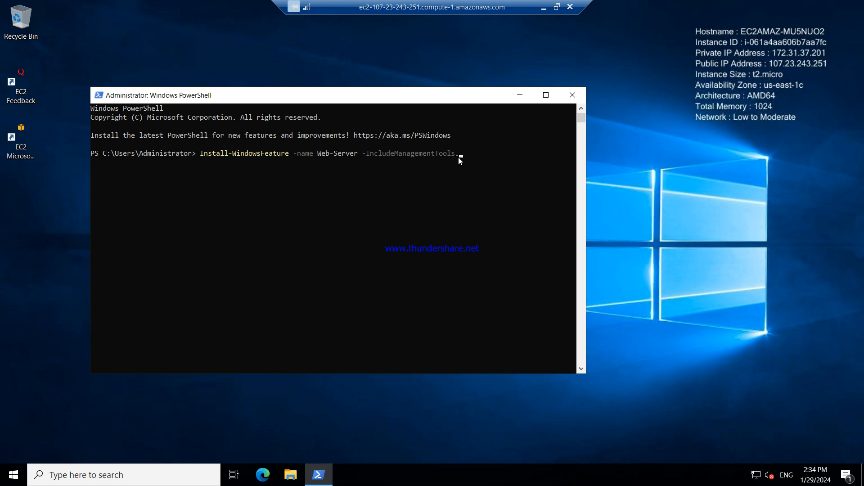
pyautogui.press('BackSpace')
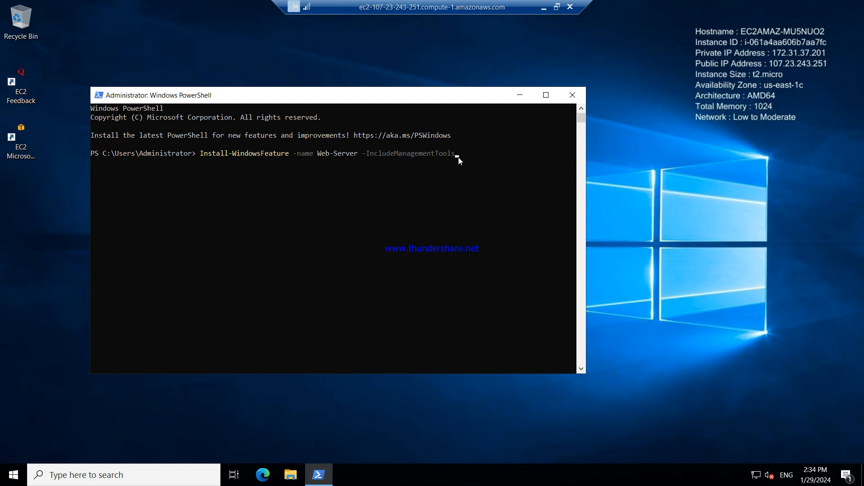
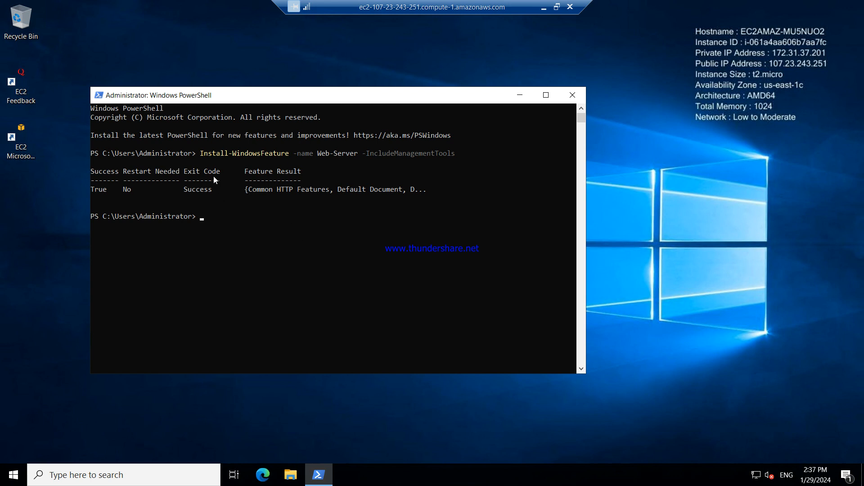
# Minimize the PowerShell window and the Remote Desktop session to get back to the local desktop
pyautogui.click(519, 96)
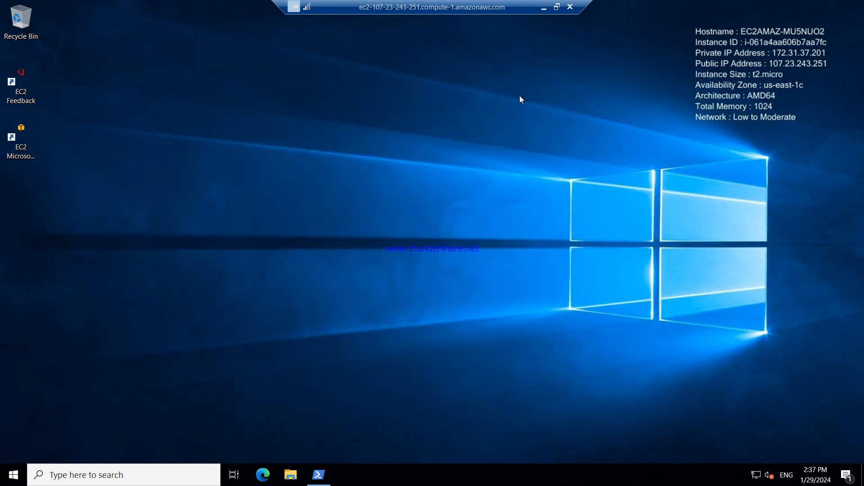
pyautogui.click(541, 8)
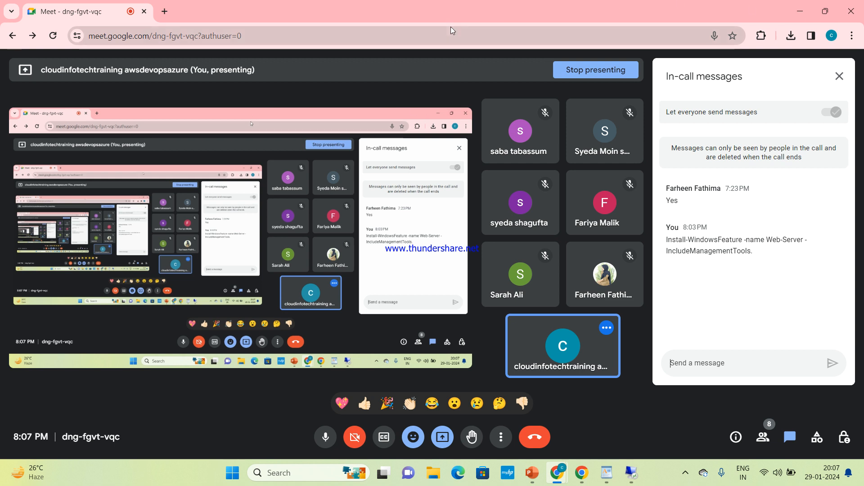
# Review the EC2 Connect to instance and IIS search tabs in Chrome, then bring up the iis-webserverv2 notes
pyautogui.click(537, 330)
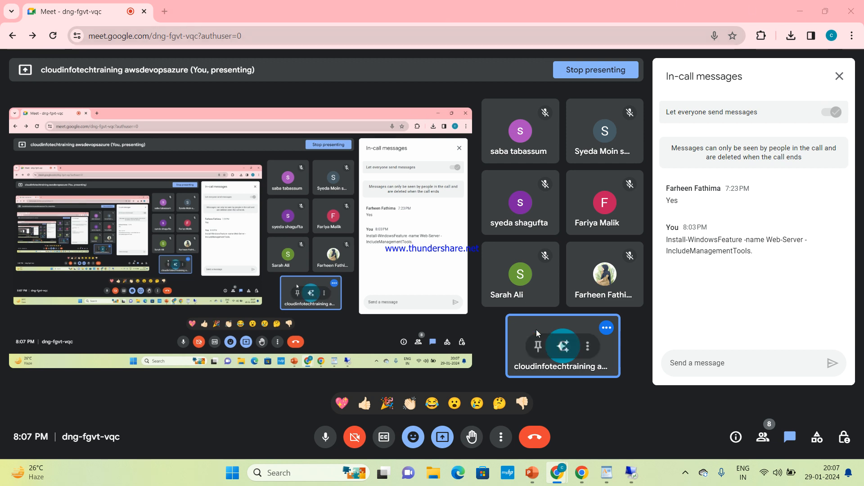
pyautogui.hotkey('alt', 'Tab')
pyautogui.hotkey('alt', 'Tab')
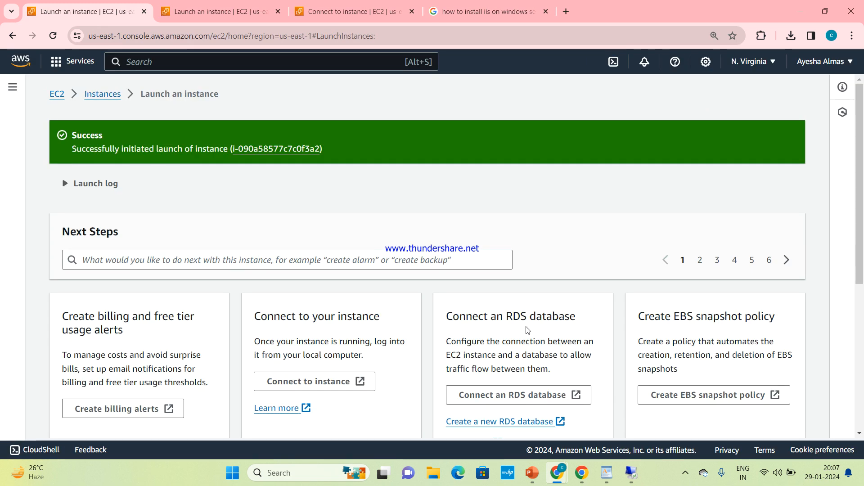
pyautogui.click(343, 4)
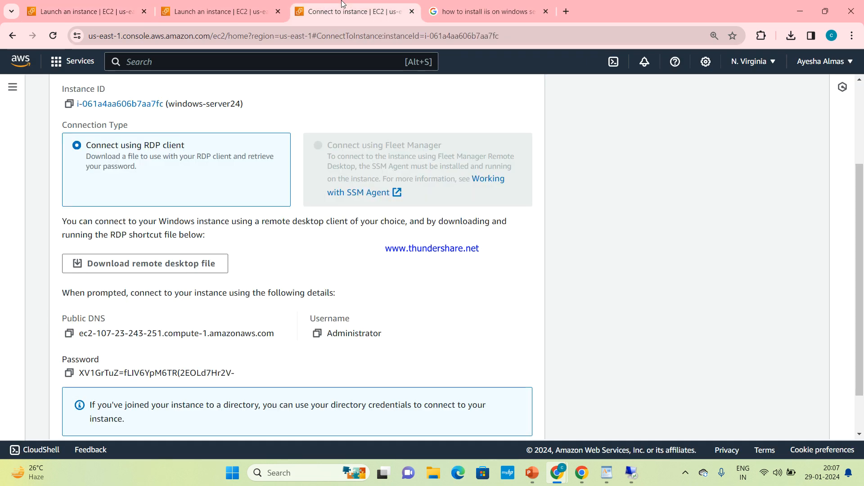
pyautogui.click(489, 10)
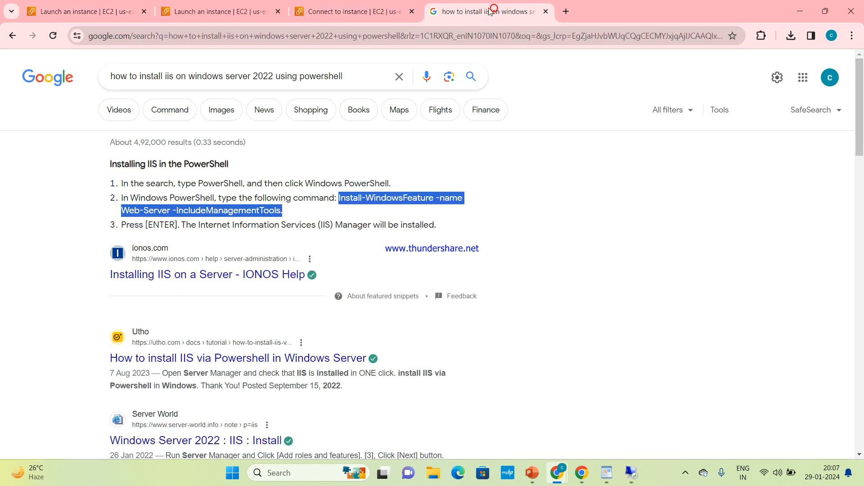
pyautogui.click(215, 3)
pyautogui.click(310, 6)
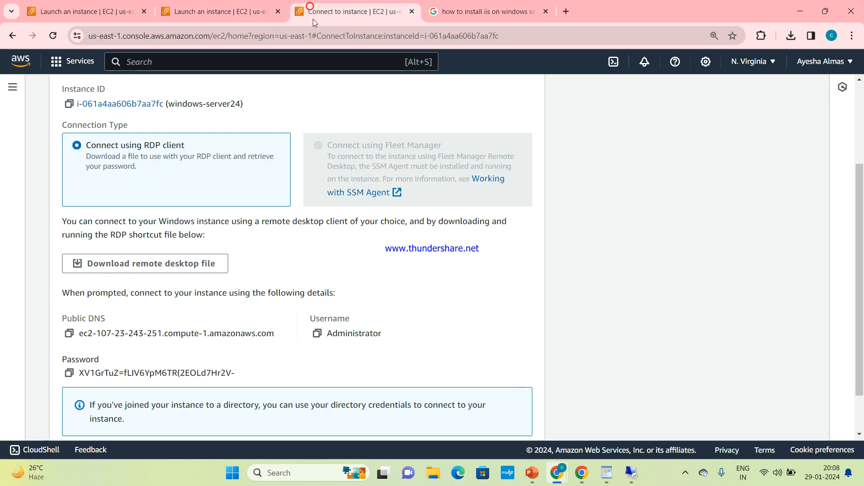
pyautogui.moveTo(615, 481)
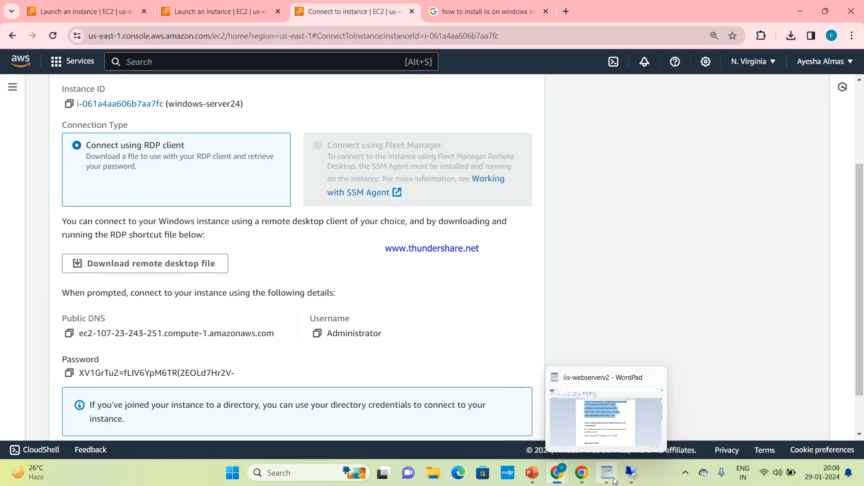
pyautogui.click(615, 425)
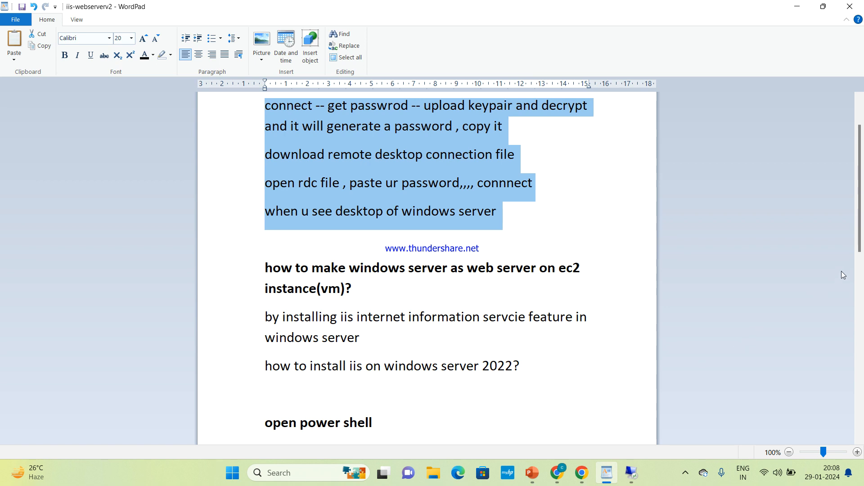
# Scroll the IIS notes and highlight the Install-WindowsFeature command lines
pyautogui.moveTo(860, 248); pyautogui.dragTo(861, 363)
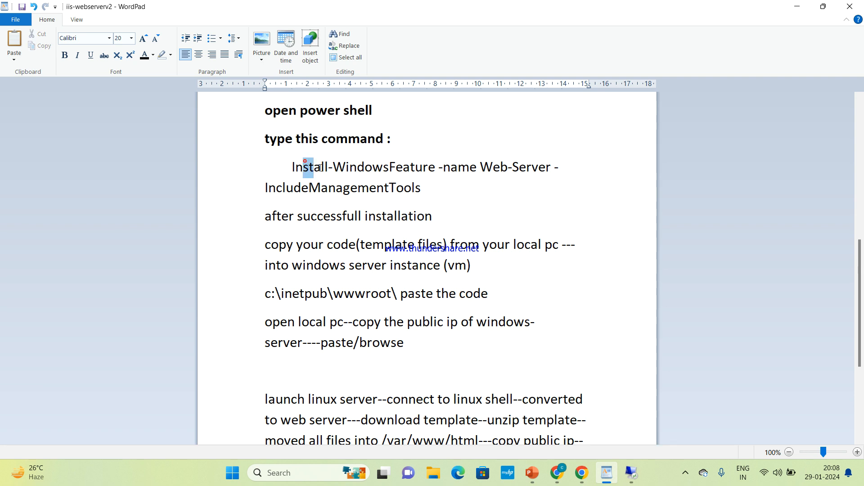
pyautogui.tripleClick(306, 163)
pyautogui.moveTo(384, 206); pyautogui.dragTo(389, 219)
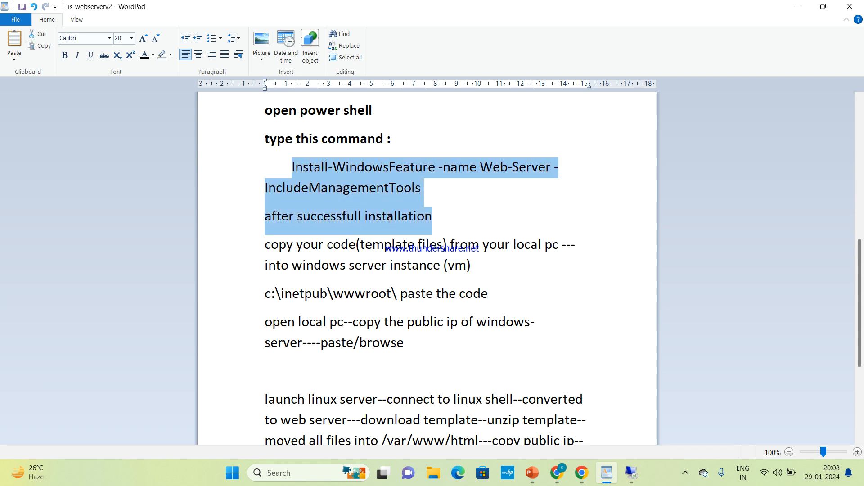
pyautogui.click(607, 278)
pyautogui.moveTo(861, 276); pyautogui.dragTo(861, 337)
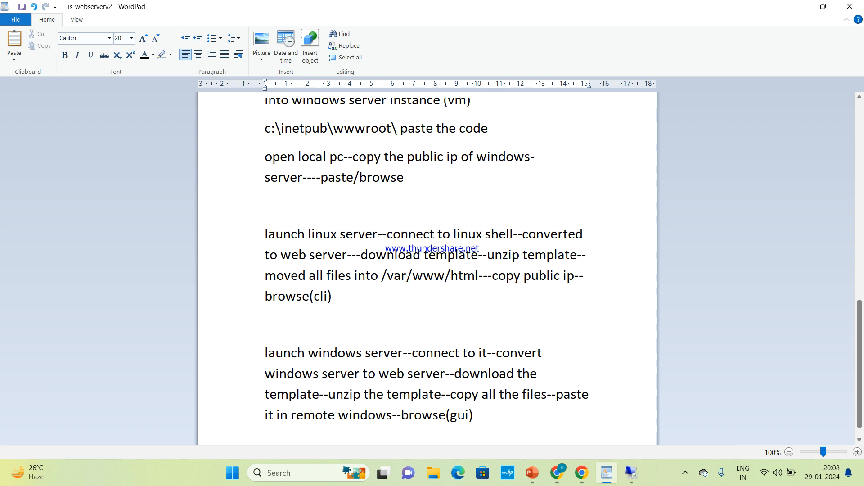
pyautogui.moveTo(862, 337); pyautogui.dragTo(861, 291)
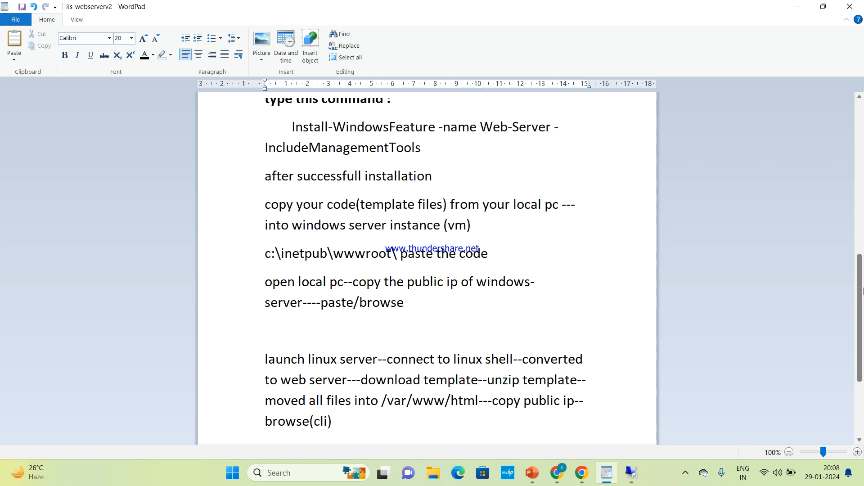
# Pause the screen recording from the system tray and hide the recorder window
pyautogui.click(685, 473)
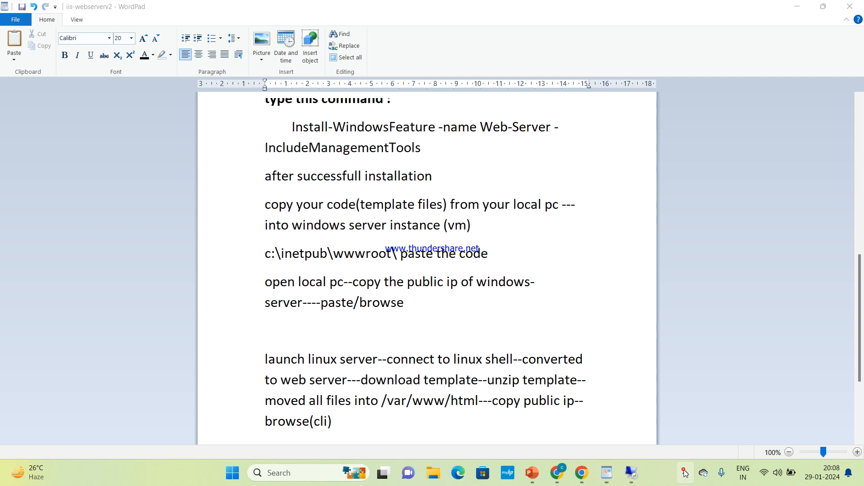
pyautogui.click(675, 440)
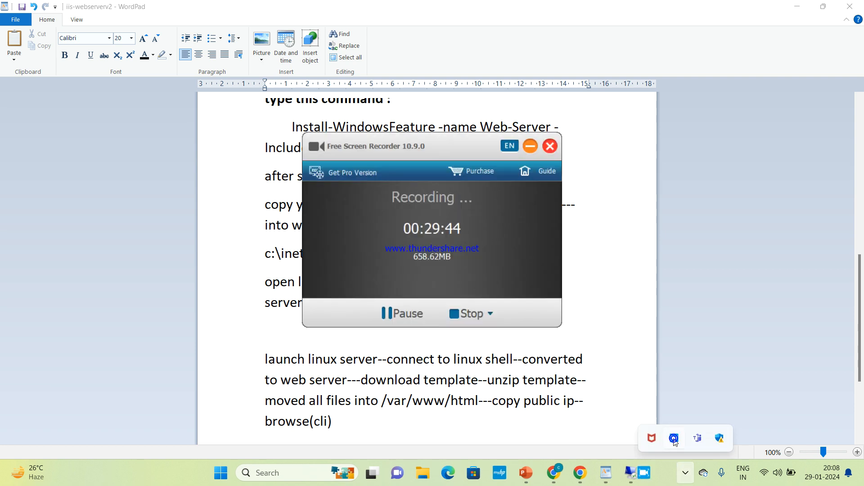
pyautogui.click(390, 314)
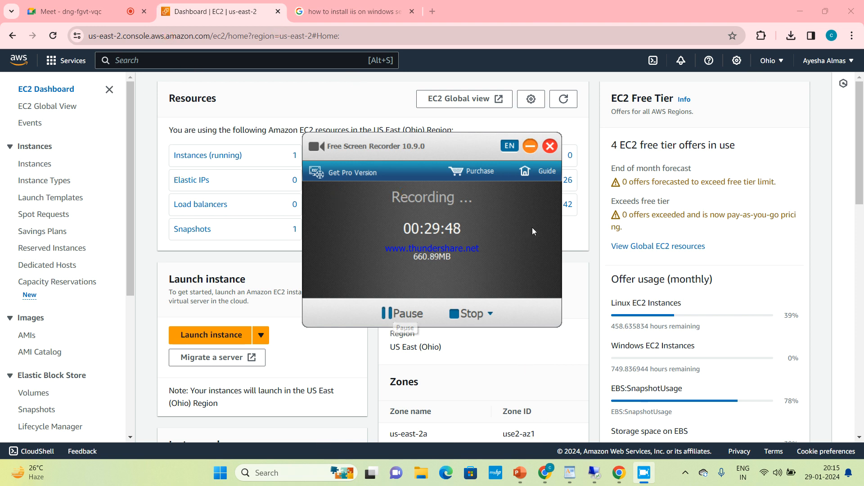
pyautogui.click(531, 147)
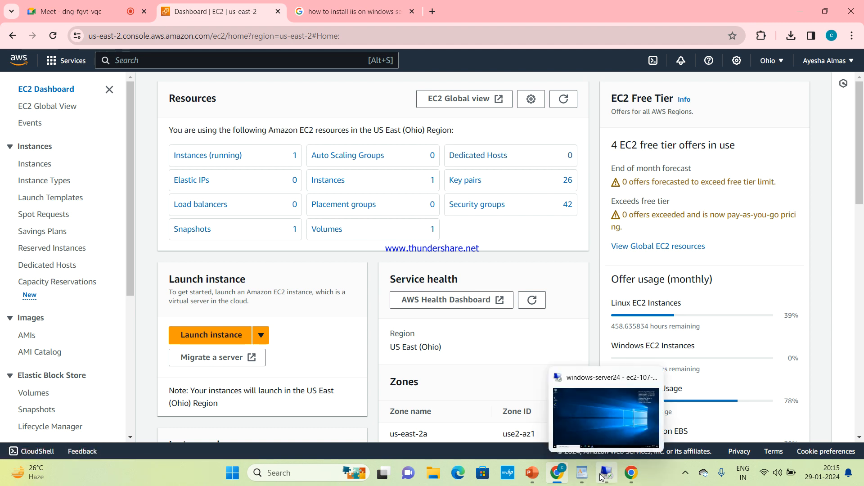
# Read further down the WordPad notes, then return to the EC2 Dashboard in Chrome
pyautogui.click(583, 477)
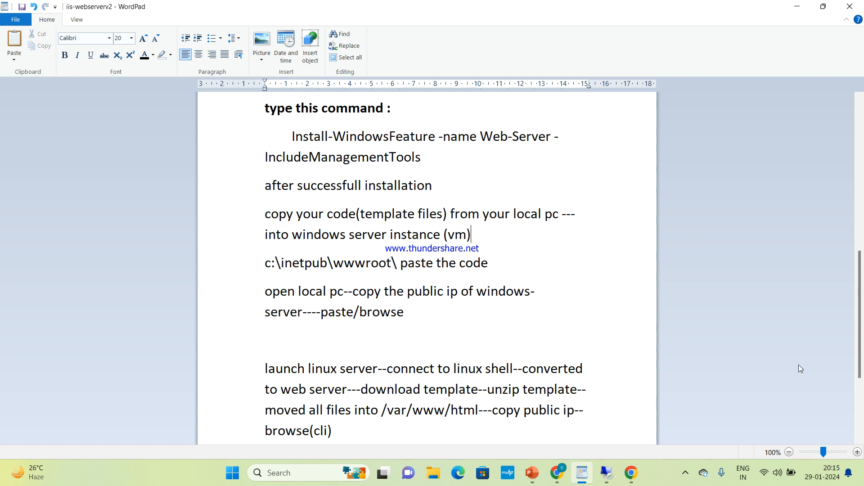
pyautogui.scroll(-3, 863, 363)
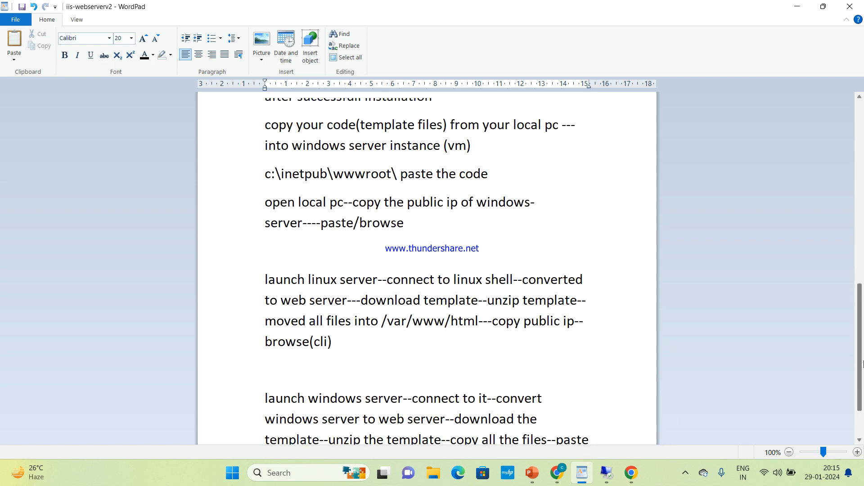
pyautogui.moveTo(863, 364); pyautogui.dragTo(863, 391)
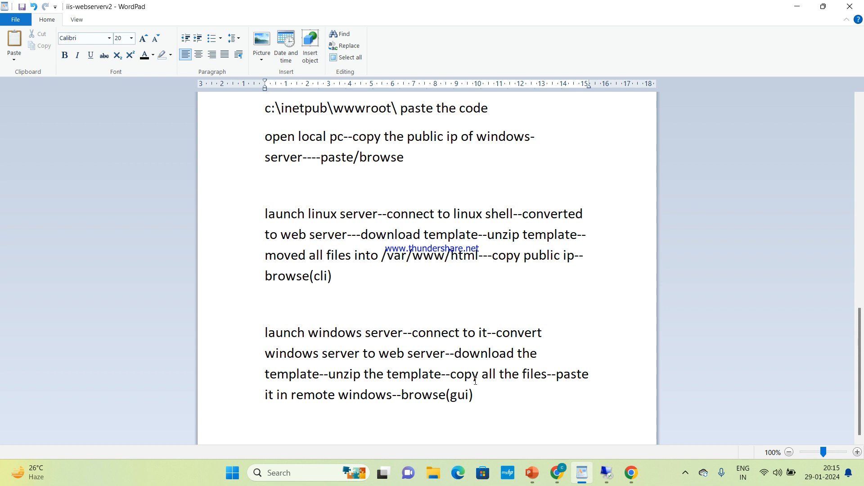
pyautogui.moveTo(546, 484)
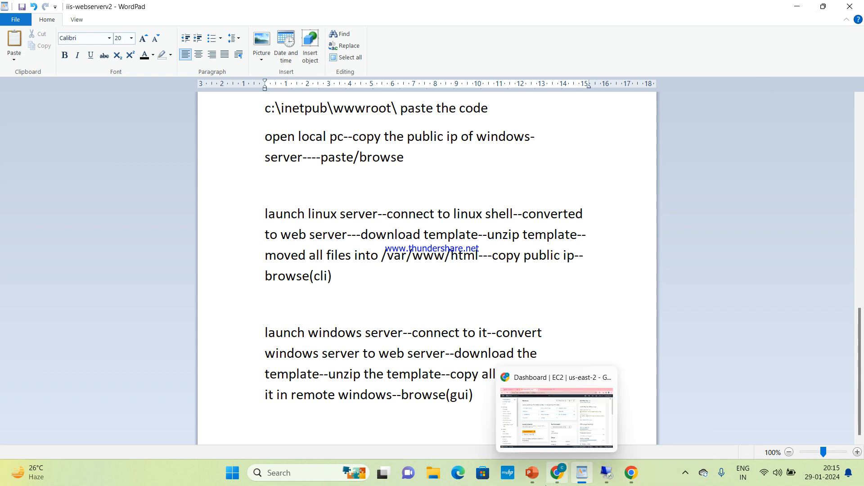
pyautogui.click(566, 450)
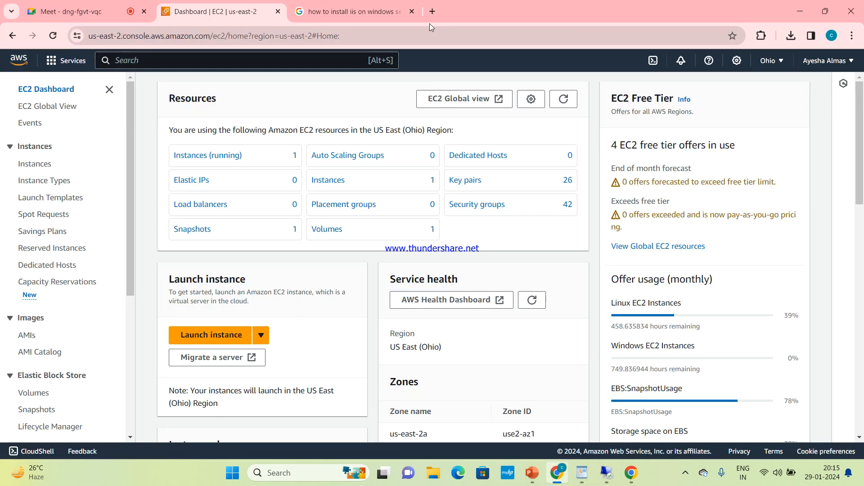
# View the running instances, then search 'free css templates' in a new tab
pyautogui.click(217, 155)
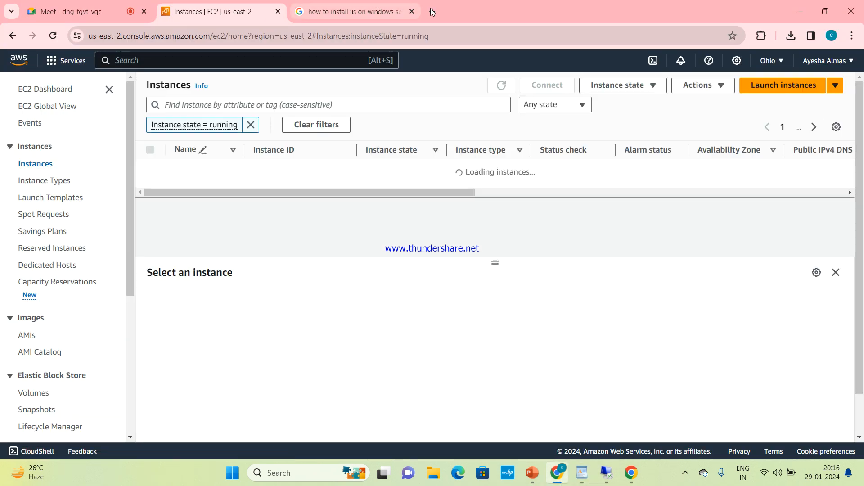
pyautogui.click(432, 12)
pyautogui.click(360, 38)
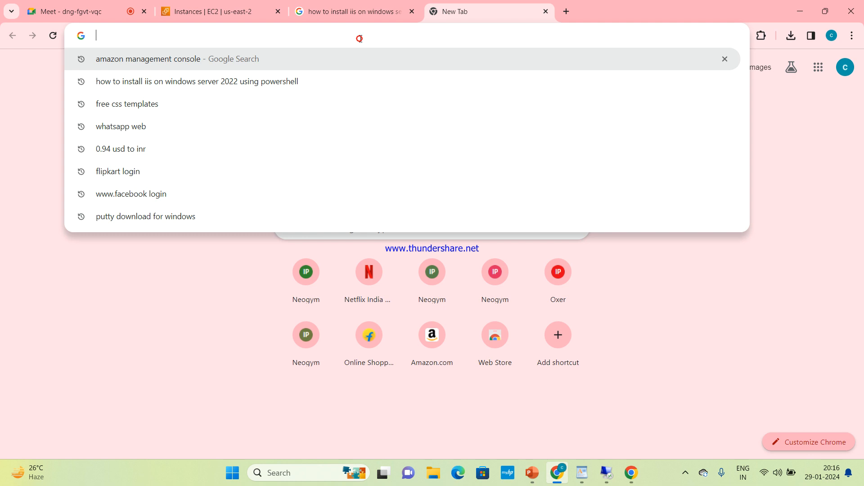
pyautogui.click(250, 104)
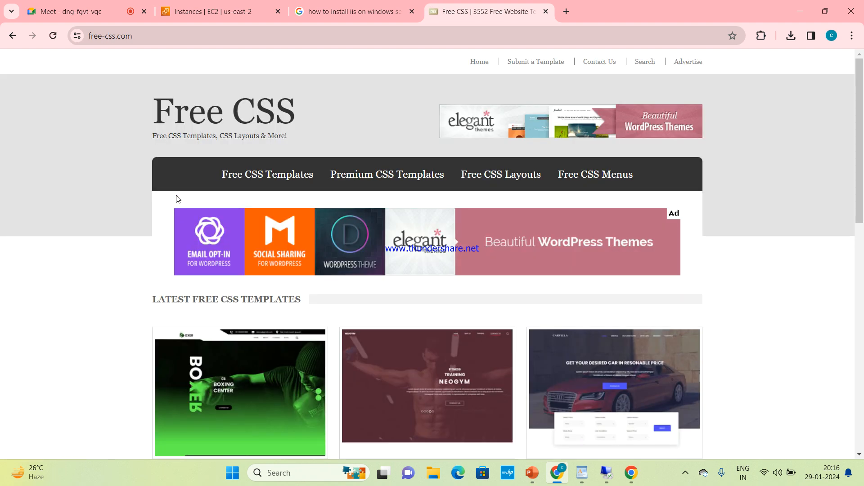
pyautogui.moveTo(863, 125); pyautogui.dragTo(863, 172)
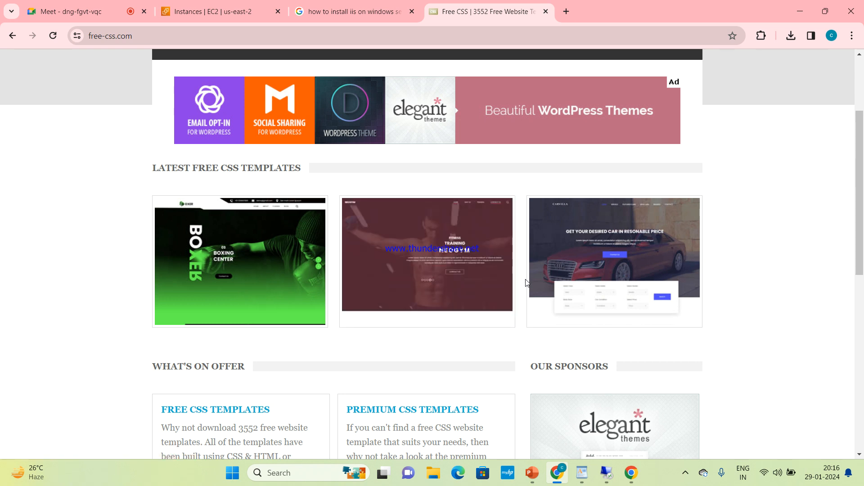
# Download the Neogym template zip from its free-css.com page and check the downloads list
pyautogui.click(461, 273)
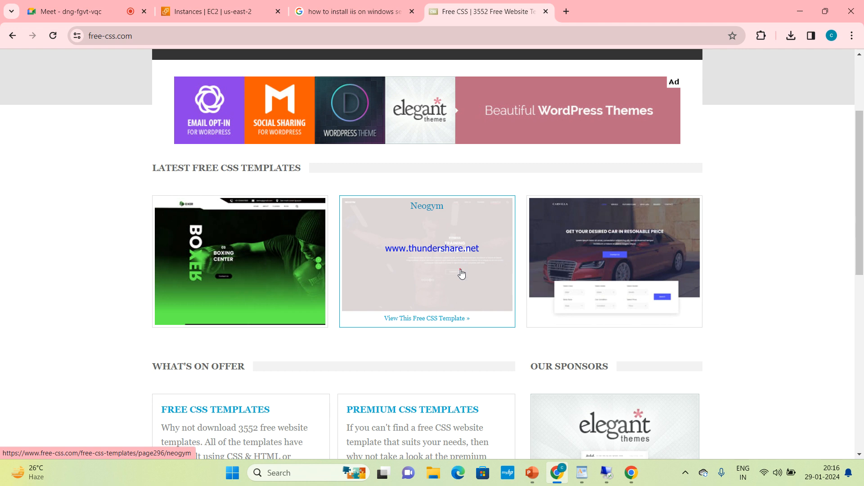
pyautogui.moveTo(863, 126); pyautogui.dragTo(863, 221)
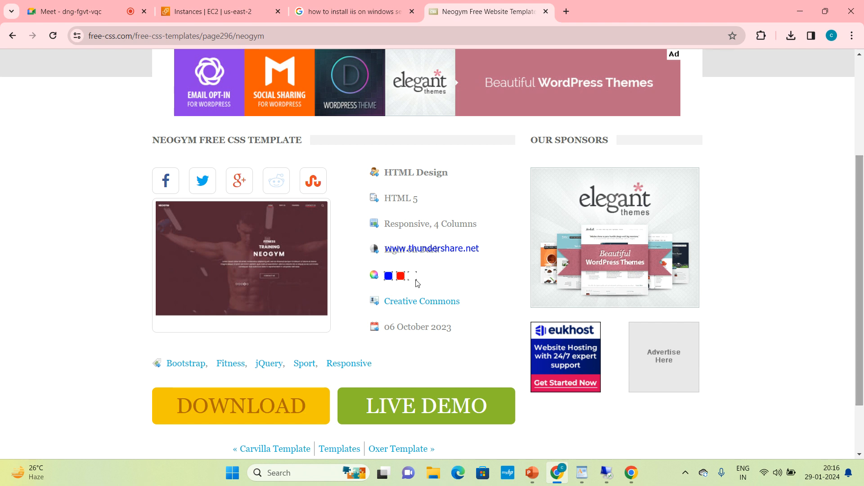
pyautogui.rightClick(274, 395)
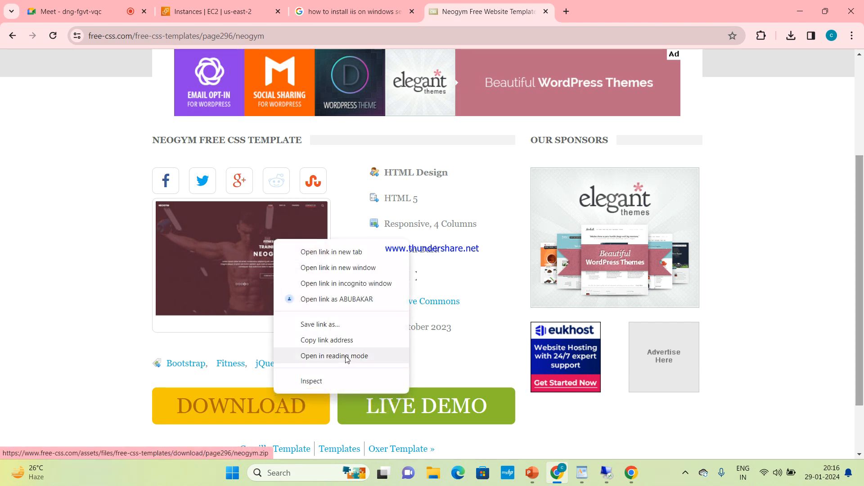
pyautogui.click(445, 362)
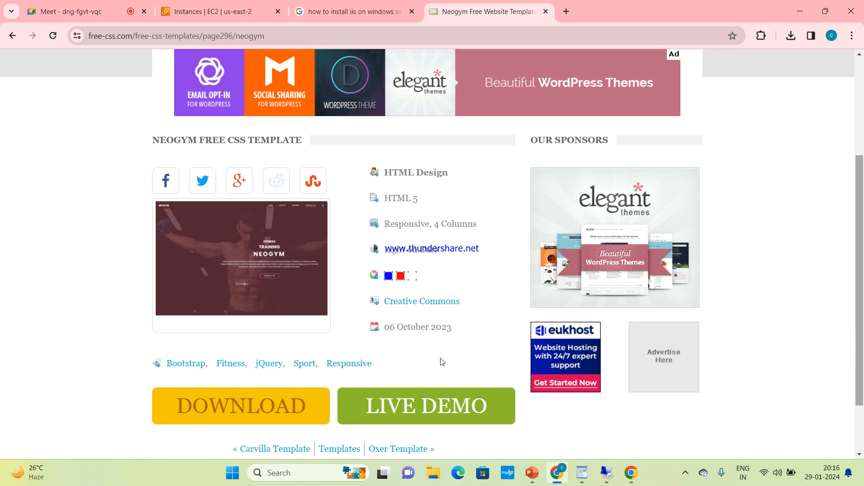
pyautogui.click(273, 404)
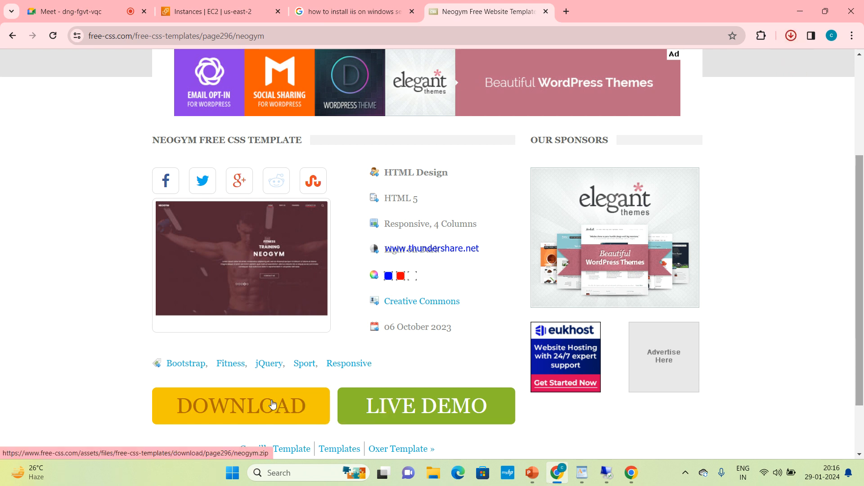
pyautogui.click(793, 39)
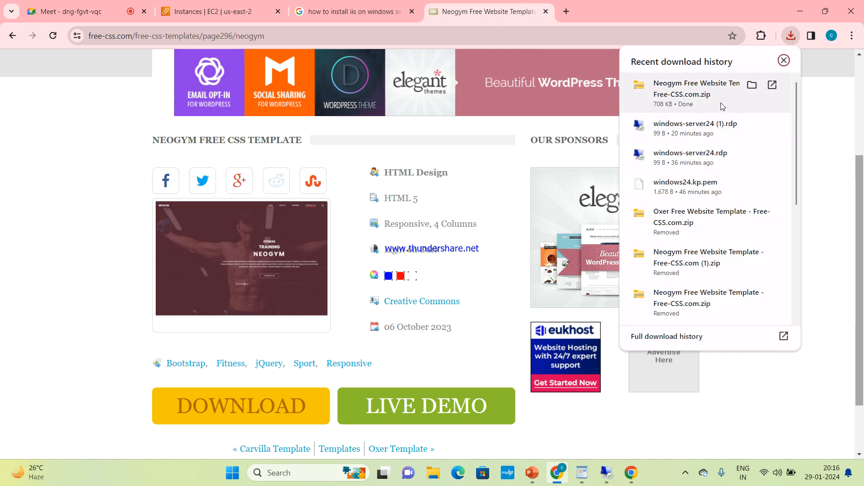
# Show the Neogym zip in the Downloads folder and enlarge the view to extra-large icons
pyautogui.click(753, 88)
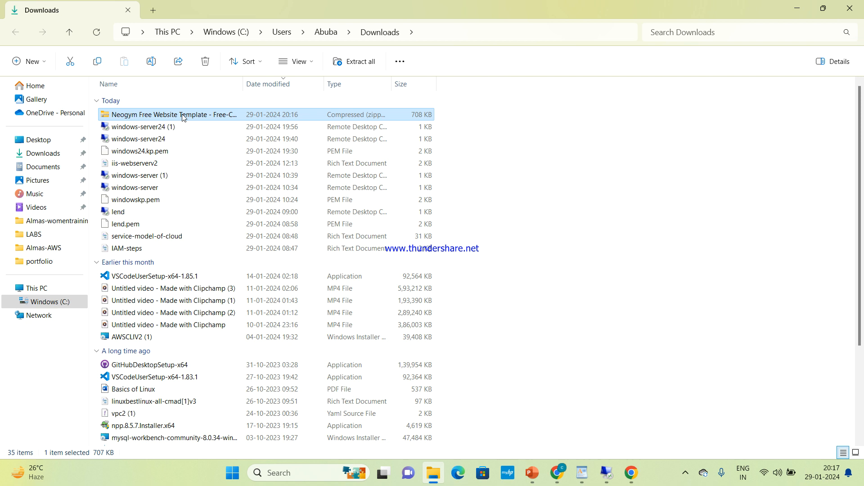
pyautogui.keyDown('ctrl'); pyautogui.scroll(4, 184, 117); pyautogui.keyUp('ctrl')
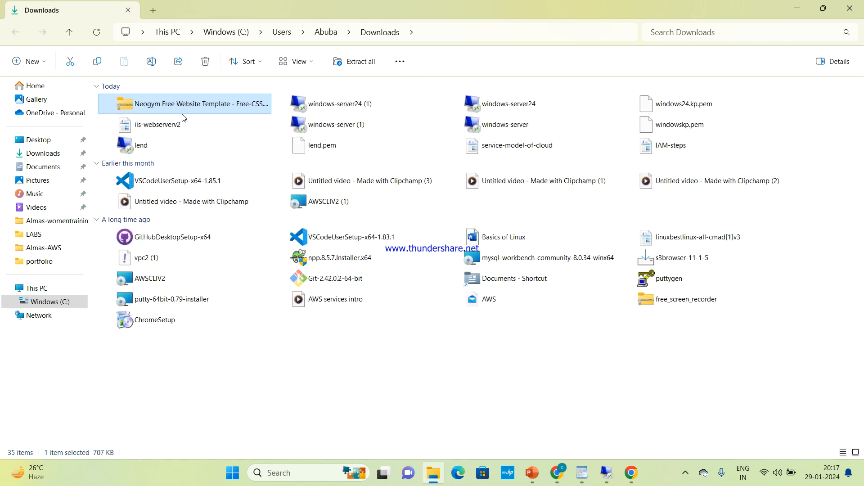
pyautogui.keyDown('ctrl'); pyautogui.scroll(3, 182, 114); pyautogui.keyUp('ctrl')
pyautogui.moveTo(123, 171); pyautogui.dragTo(157, 188)
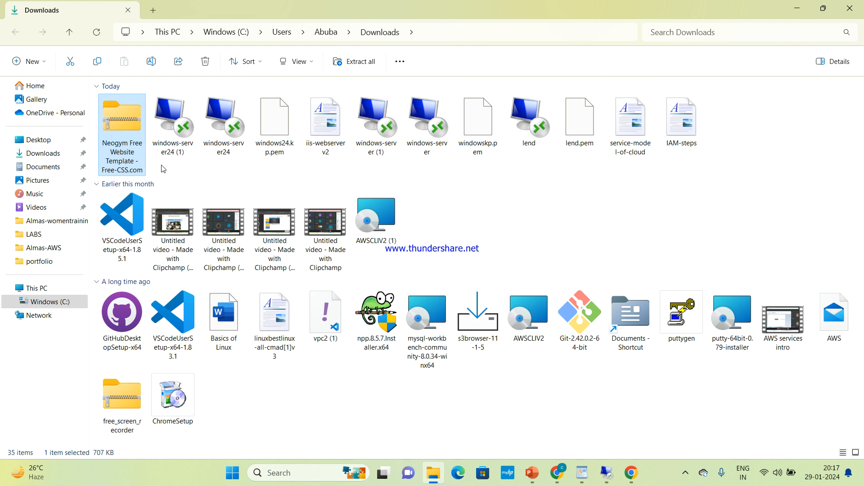
pyautogui.keyDown('ctrl'); pyautogui.scroll(4, 116, 148); pyautogui.keyUp('ctrl')
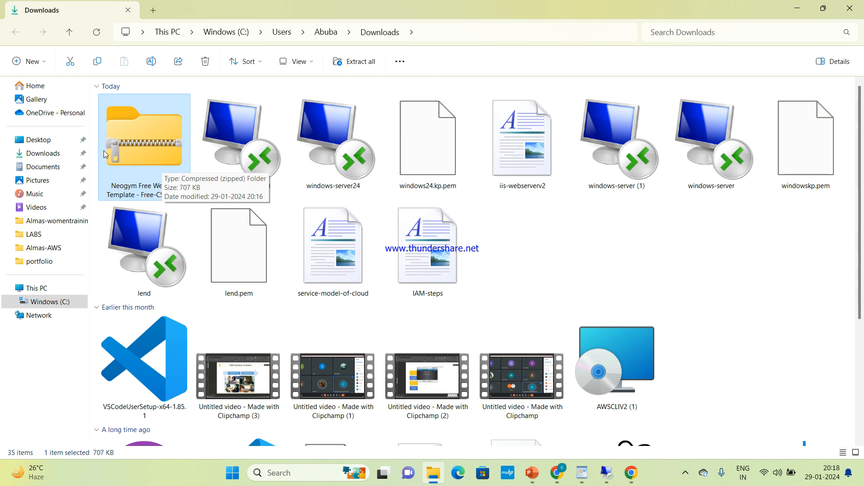
# Extract All on the Neogym zip into Downloads, then bring back the Neogym page in Chrome
pyautogui.rightClick(159, 156)
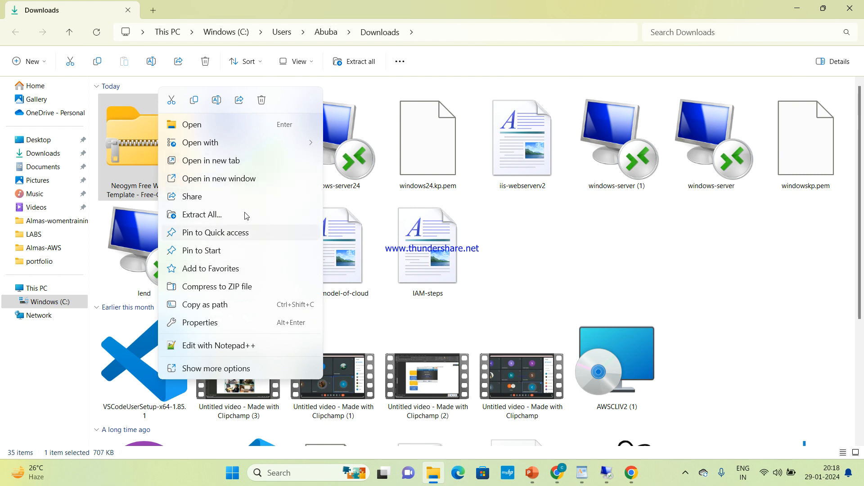
pyautogui.click(210, 213)
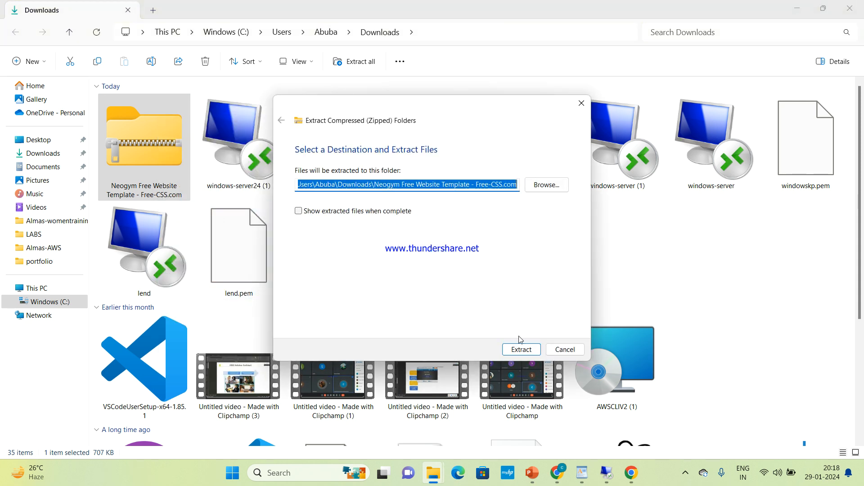
pyautogui.click(523, 351)
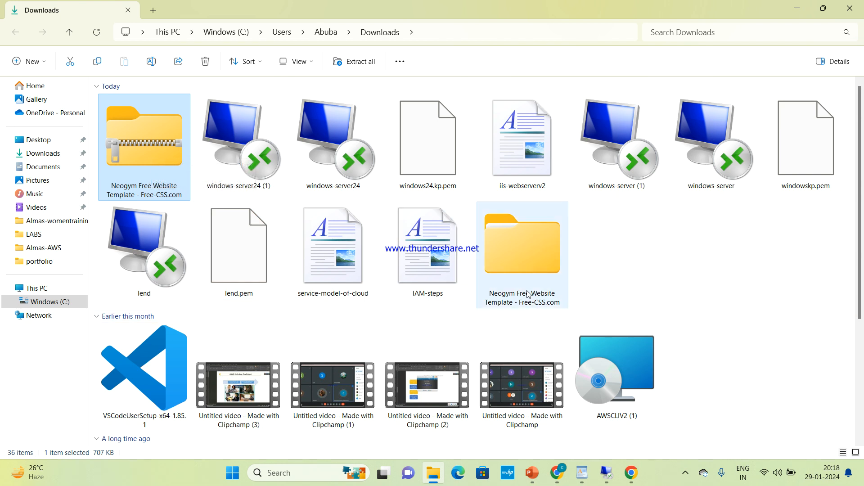
pyautogui.moveTo(537, 479)
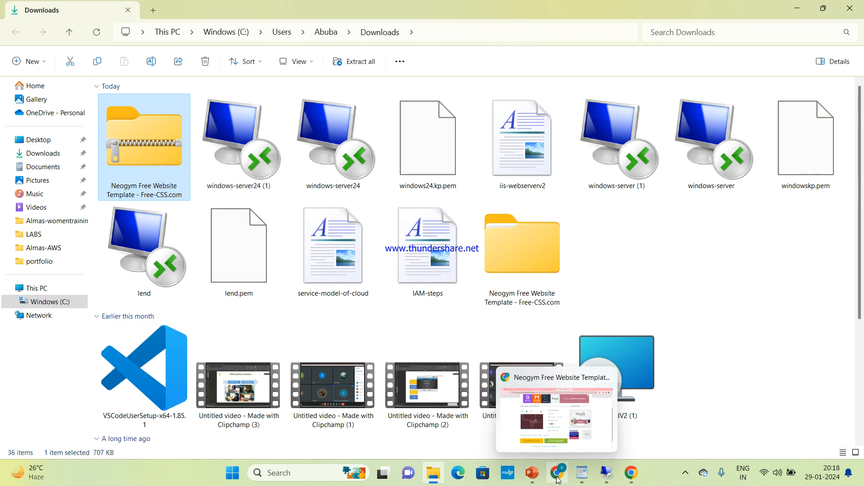
pyautogui.click(563, 413)
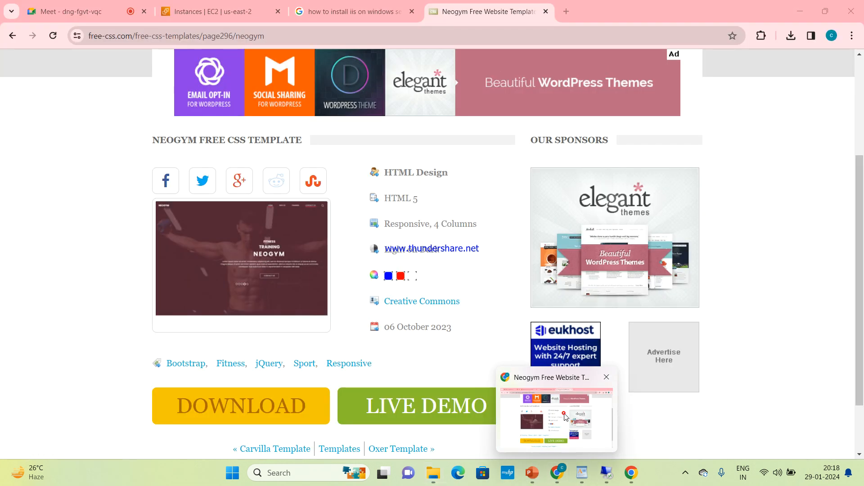
# Go back to free-css.com, download the Oxer template zip, and check recent downloads
pyautogui.click(12, 36)
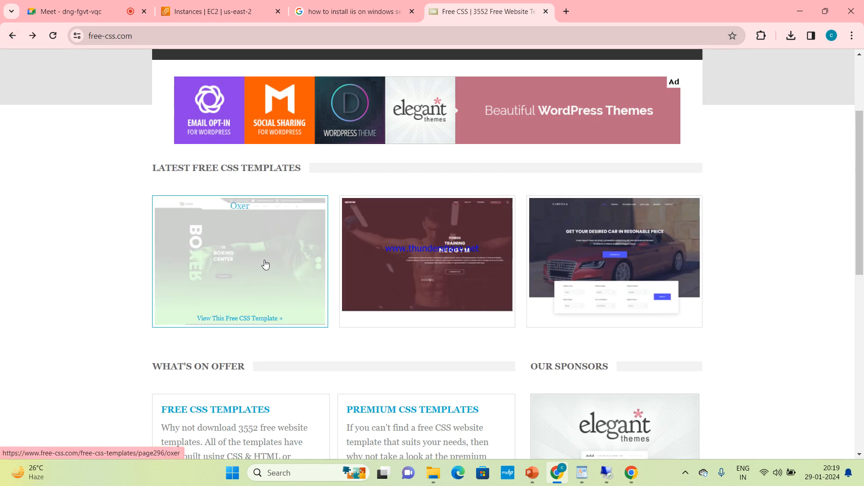
pyautogui.click(266, 265)
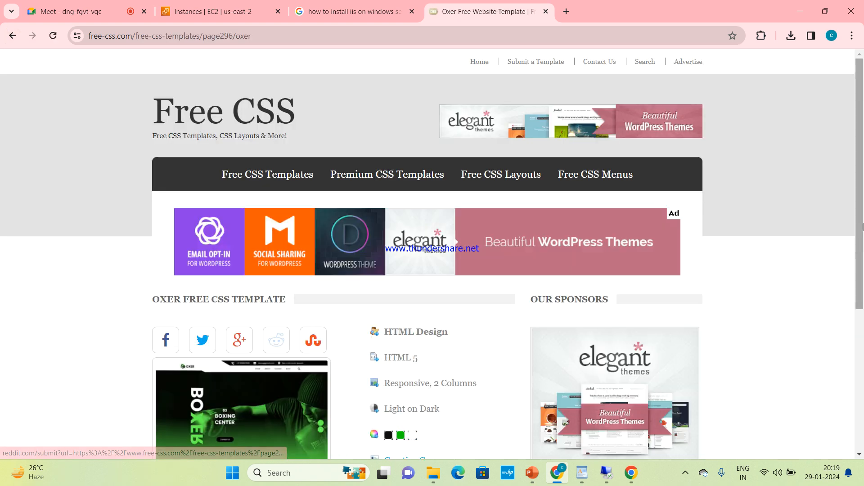
pyautogui.scroll(-4, 862, 329)
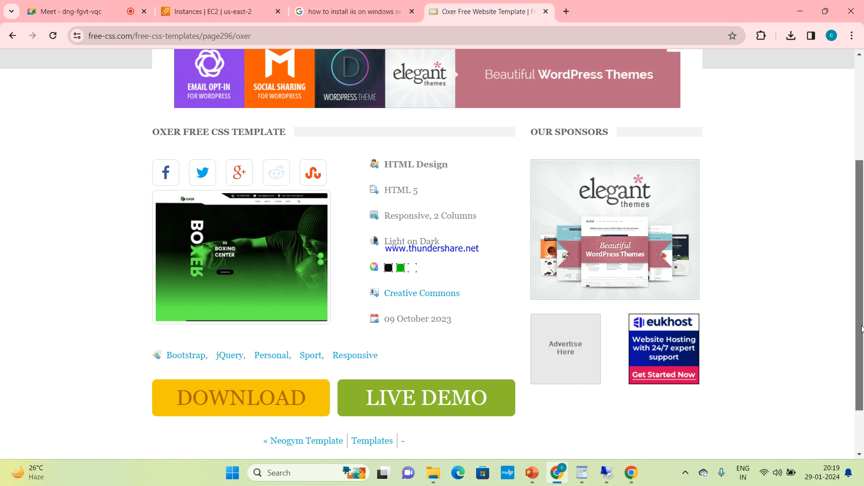
pyautogui.click(304, 407)
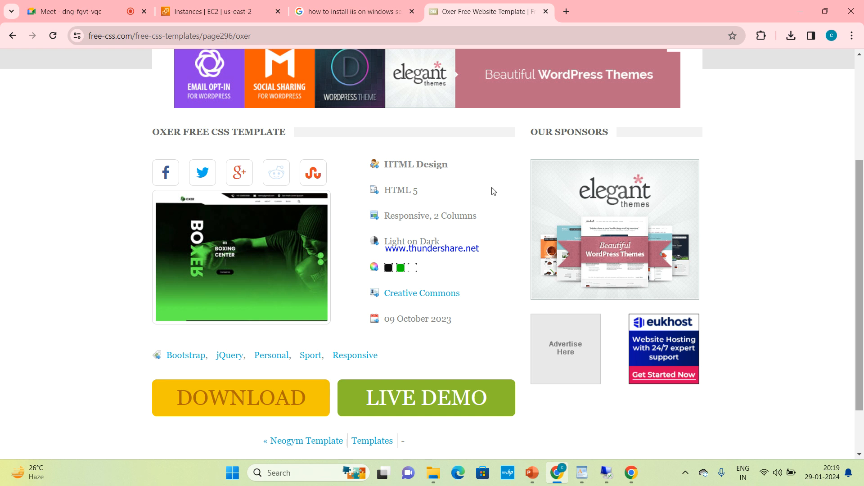
pyautogui.click(788, 41)
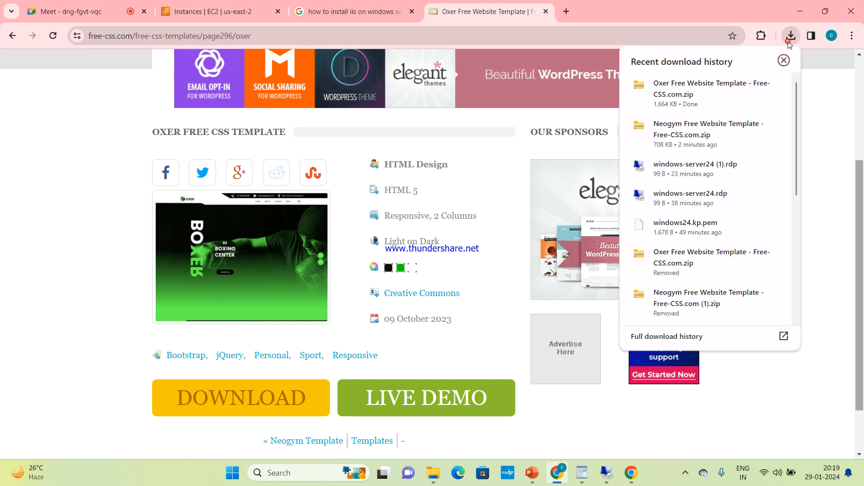
# Extract the Oxer zip into the Downloads folder using Extract All
pyautogui.click(725, 85)
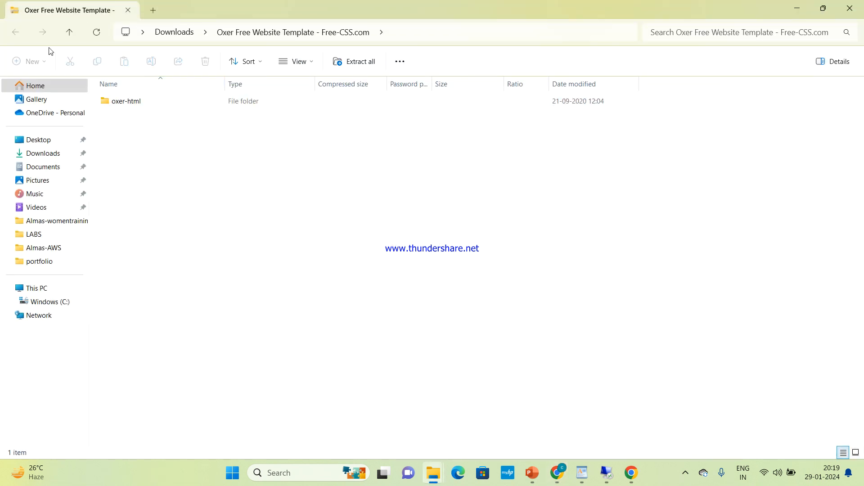
pyautogui.click(57, 156)
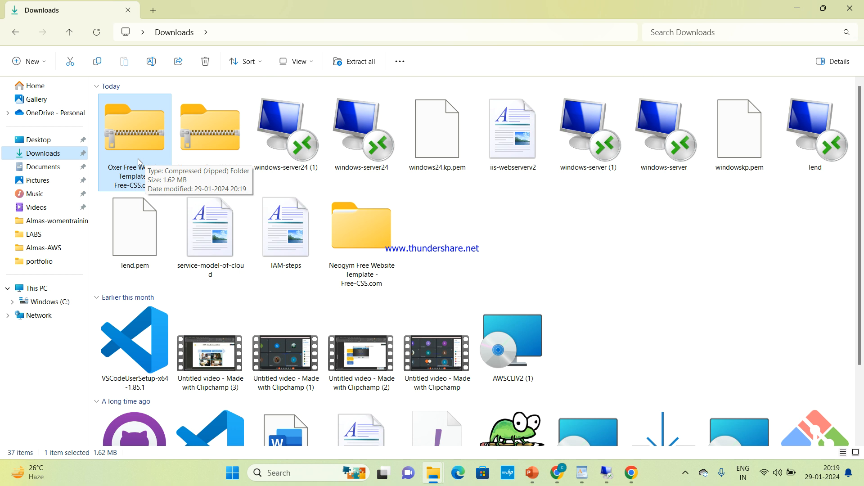
pyautogui.rightClick(137, 158)
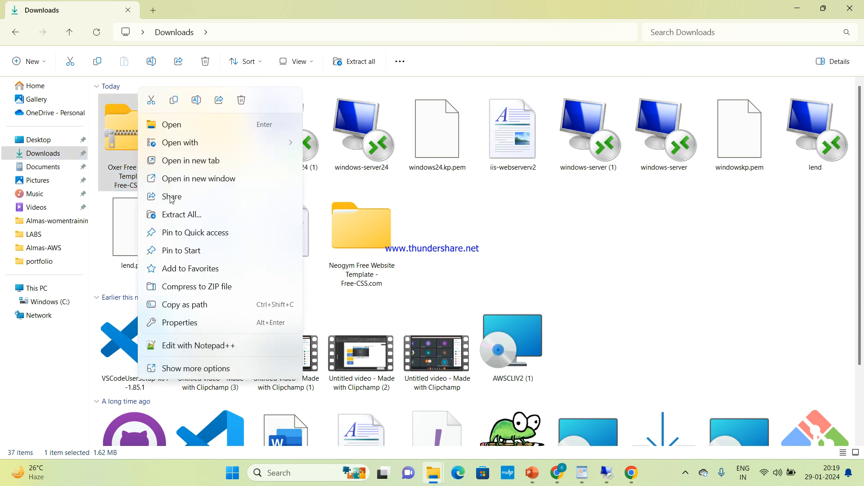
pyautogui.click(189, 217)
pyautogui.click(521, 350)
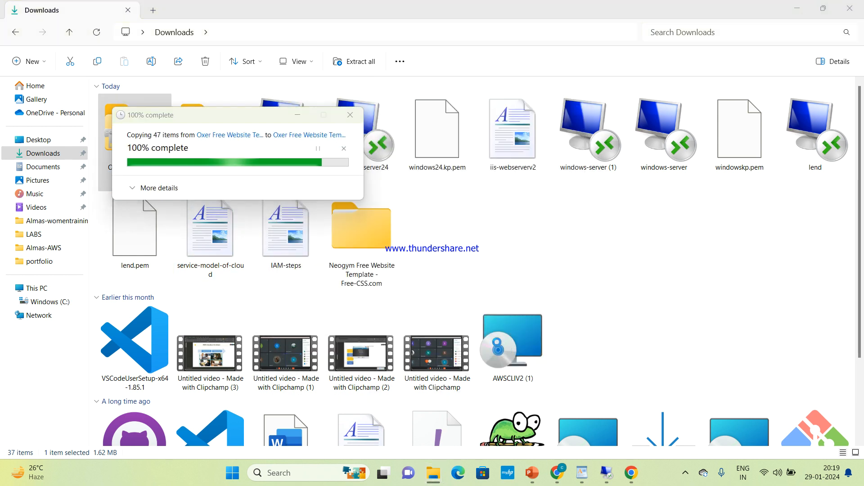
pyautogui.click(519, 354)
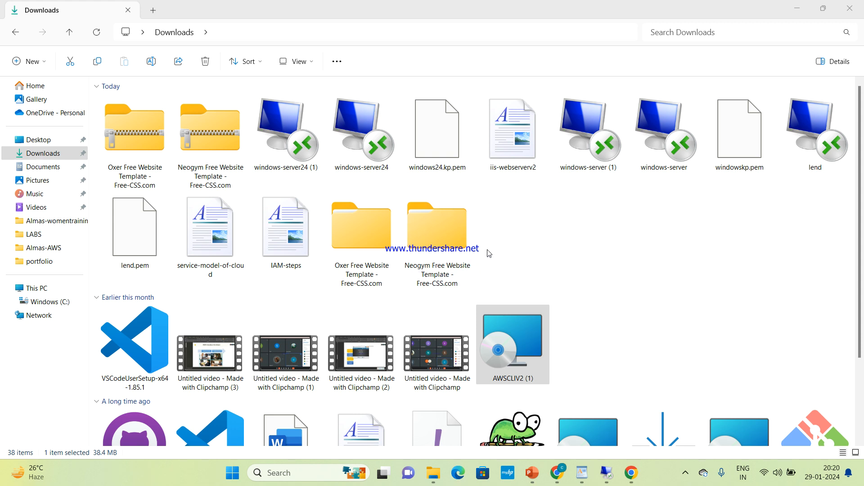
# Open the Neogym folder's neogym-html subfolder and copy all seven of its items
pyautogui.doubleClick(453, 242)
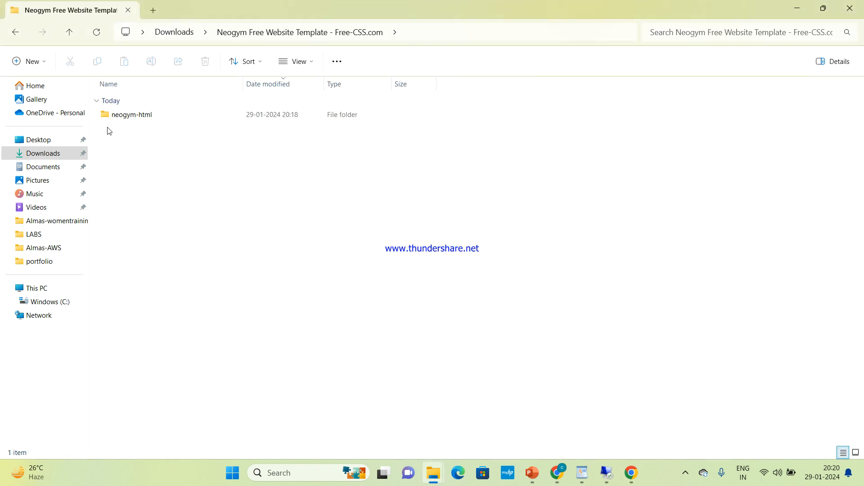
pyautogui.doubleClick(205, 120)
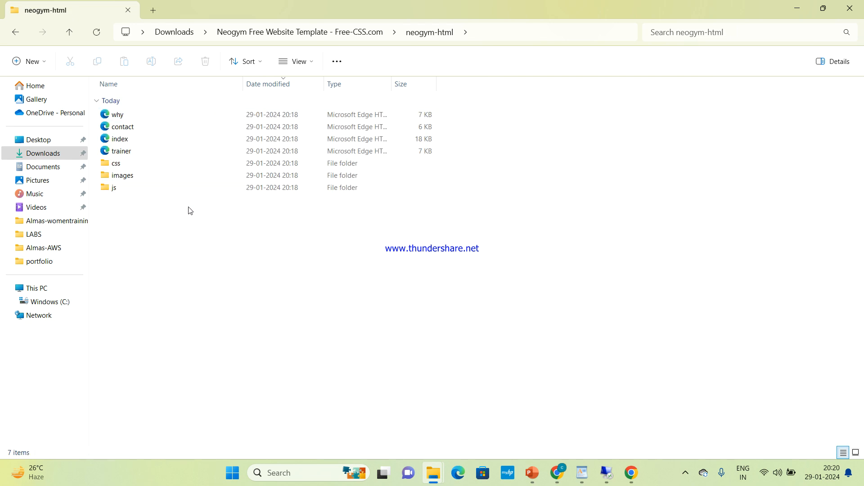
pyautogui.moveTo(190, 211); pyautogui.dragTo(195, 112)
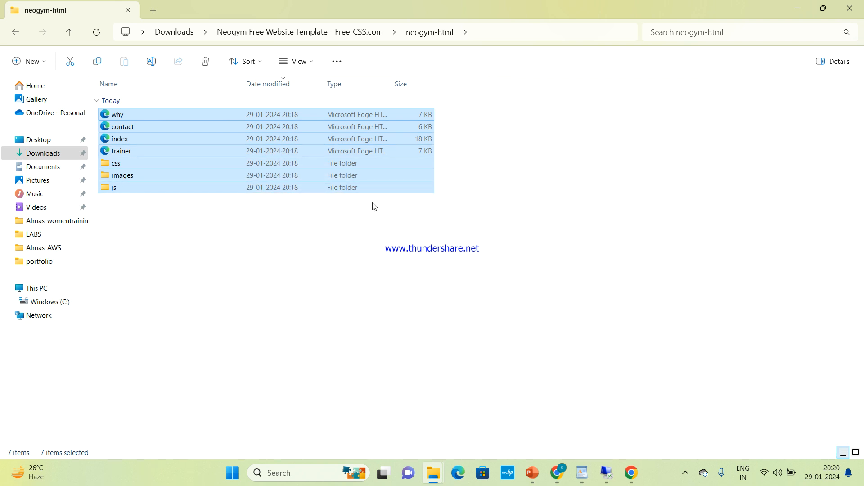
pyautogui.click(364, 222)
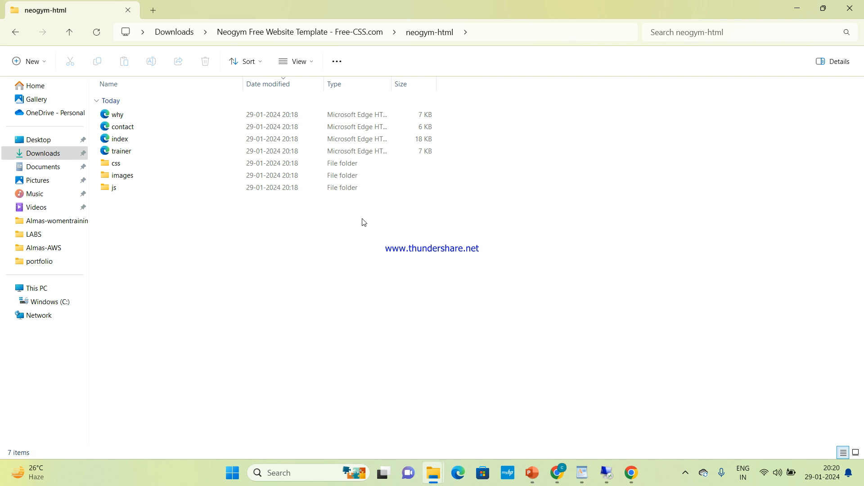
pyautogui.moveTo(365, 222); pyautogui.dragTo(357, 114)
pyautogui.hotkey('ctrl', 'c')
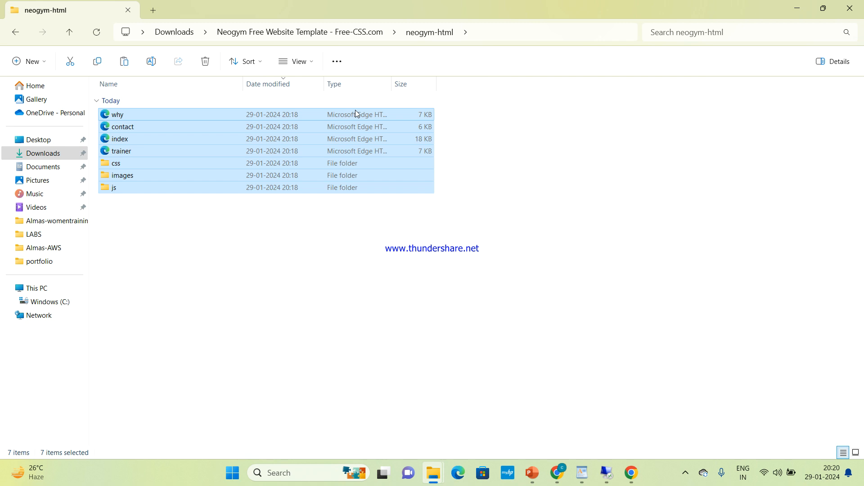
# Reopen neogym-html to recheck the item selection, then navigate back up to Downloads
pyautogui.click(16, 33)
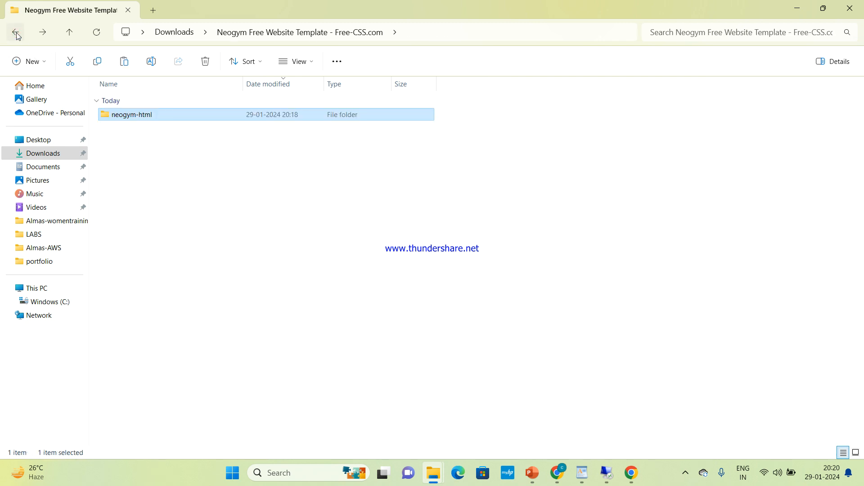
pyautogui.doubleClick(206, 115)
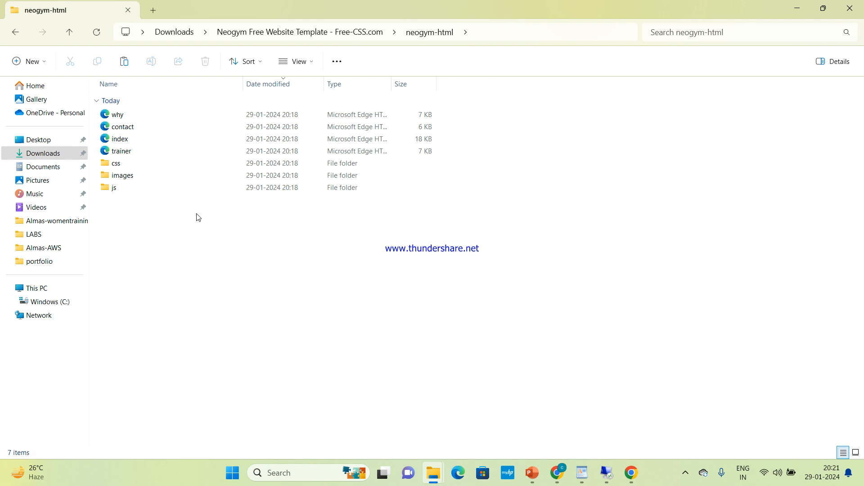
pyautogui.moveTo(197, 220); pyautogui.dragTo(204, 112)
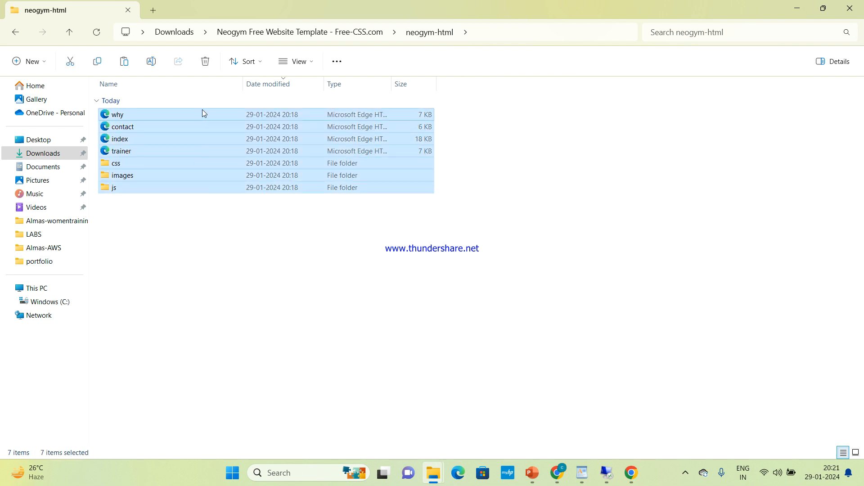
pyautogui.keyDown('ctrl'); pyautogui.click(203, 112); pyautogui.keyUp('ctrl')
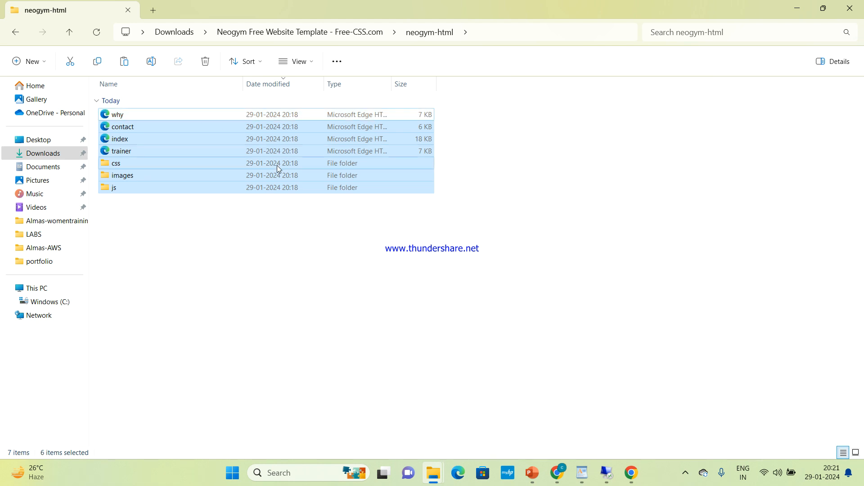
pyautogui.click(289, 205)
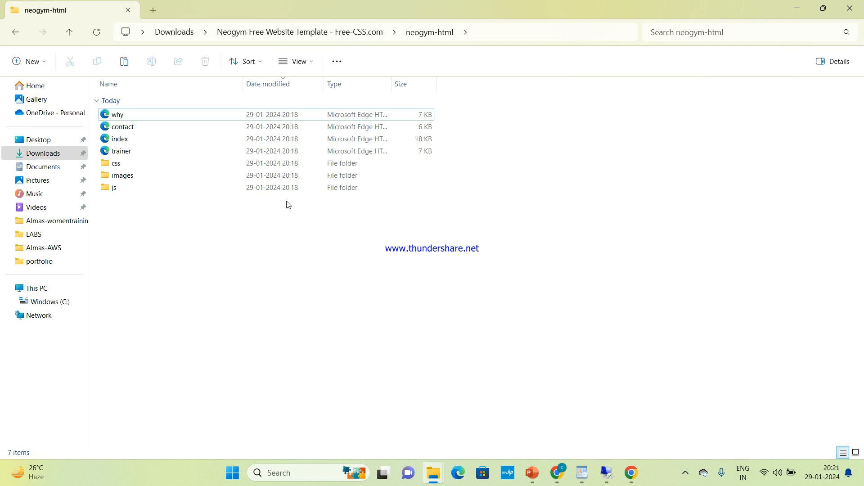
pyautogui.click(17, 36)
pyautogui.click(17, 36)
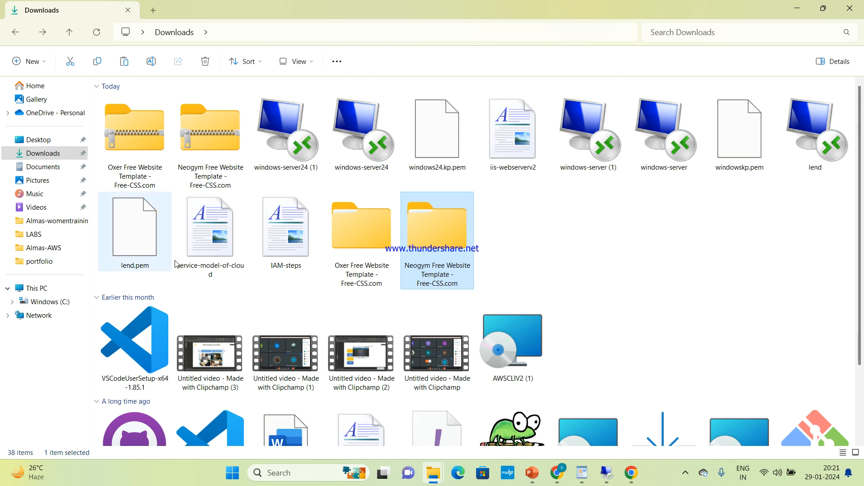
# Re-extract the Neogym zip without replacing files and open the extracted Neogym folder
pyautogui.rightClick(202, 142)
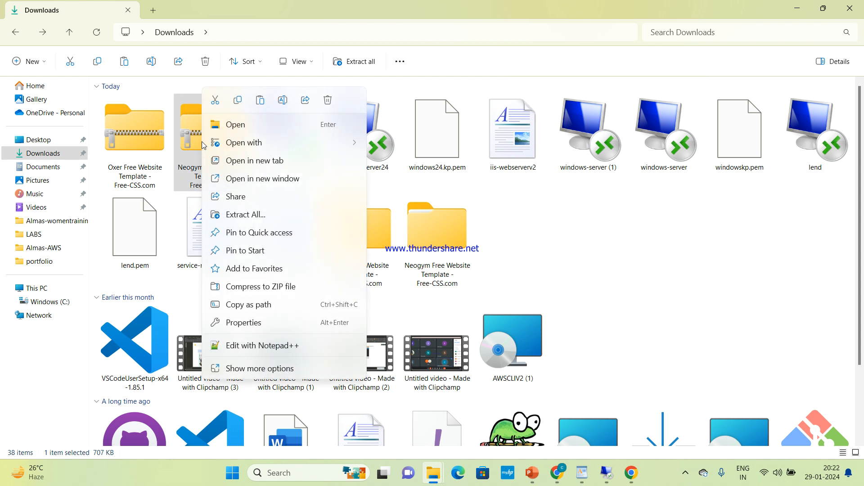
pyautogui.click(280, 216)
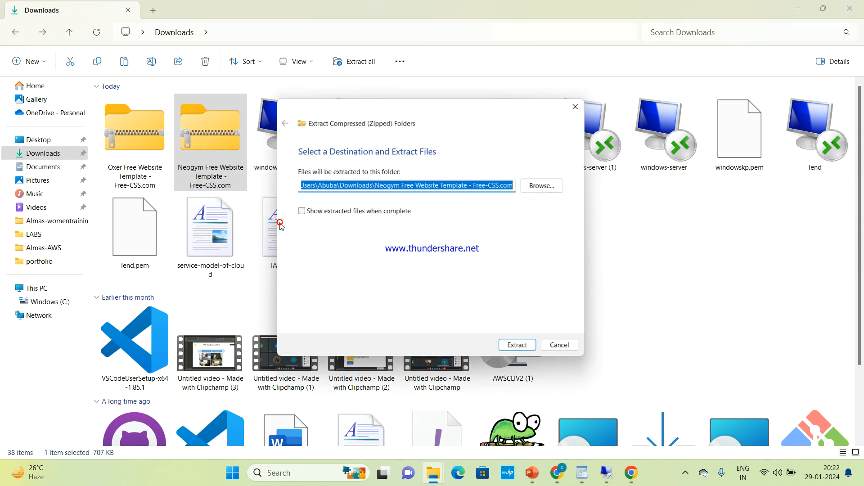
pyautogui.click(526, 350)
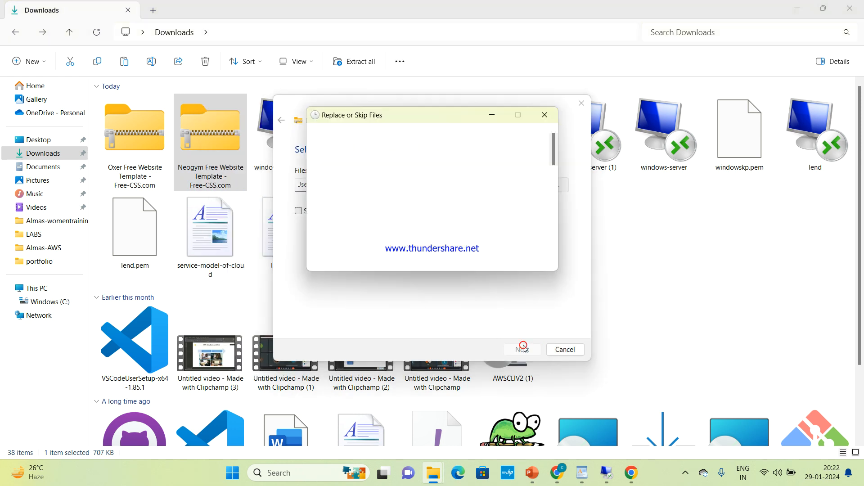
pyautogui.click(545, 115)
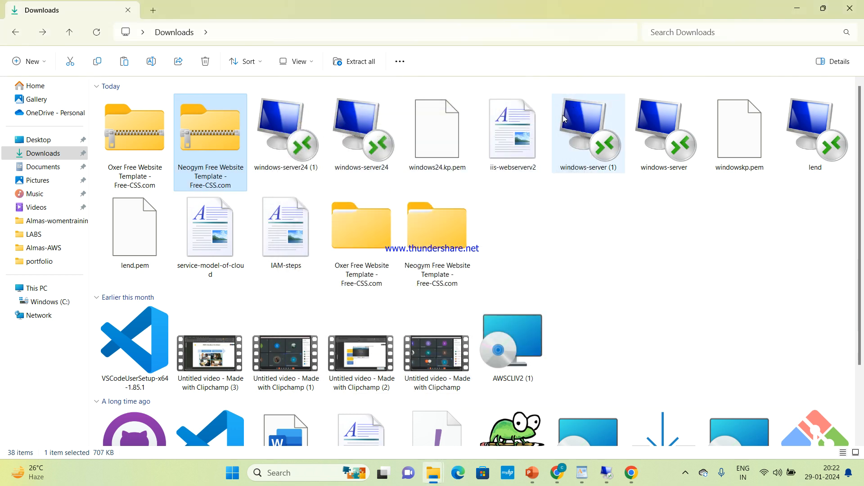
pyautogui.doubleClick(436, 245)
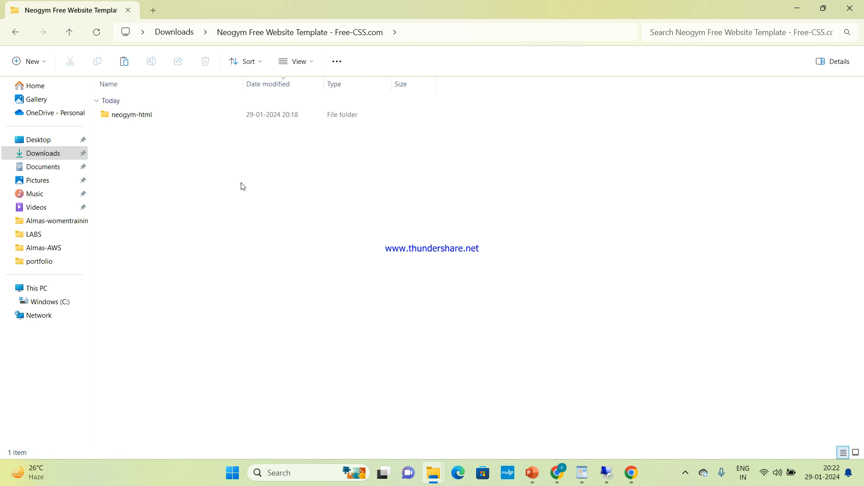
# Open the neogym-html folder and select all seven items inside it
pyautogui.click(145, 120)
pyautogui.moveTo(199, 124)
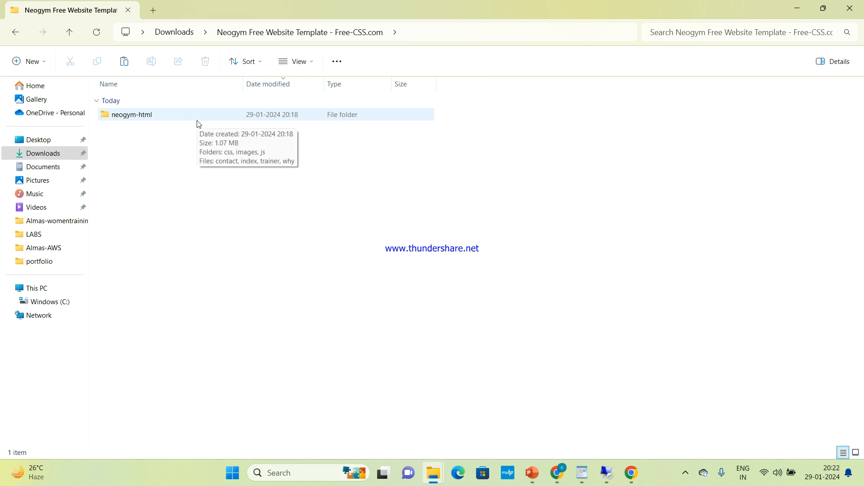
pyautogui.click(196, 121)
pyautogui.click(196, 123)
pyautogui.doubleClick(203, 115)
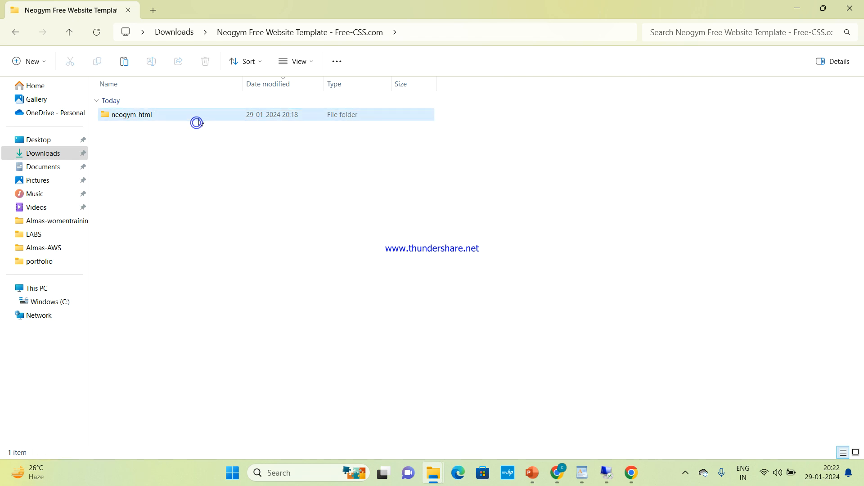
pyautogui.moveTo(185, 253); pyautogui.dragTo(183, 109)
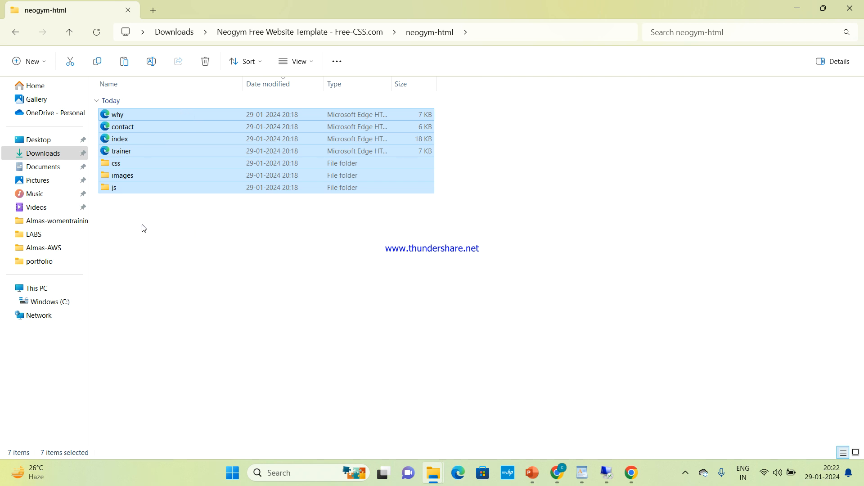
# Clear the selection, check the hidden tray icons, and return to the Downloads folder
pyautogui.click(268, 265)
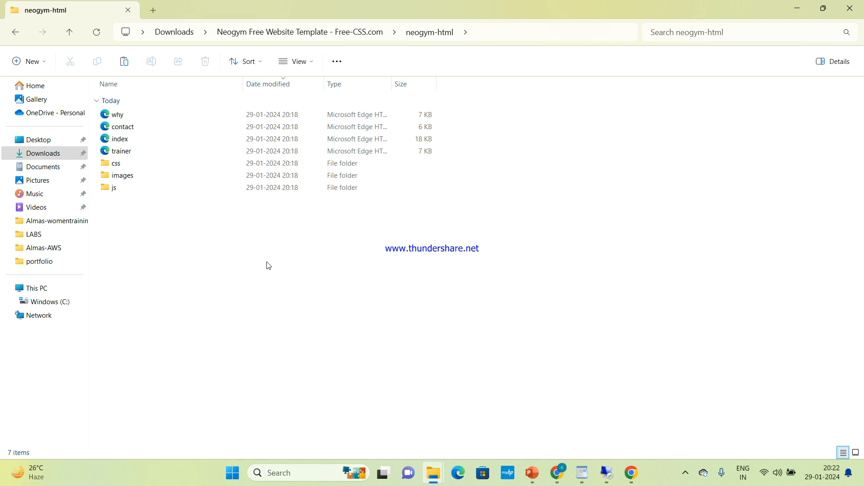
pyautogui.click(681, 475)
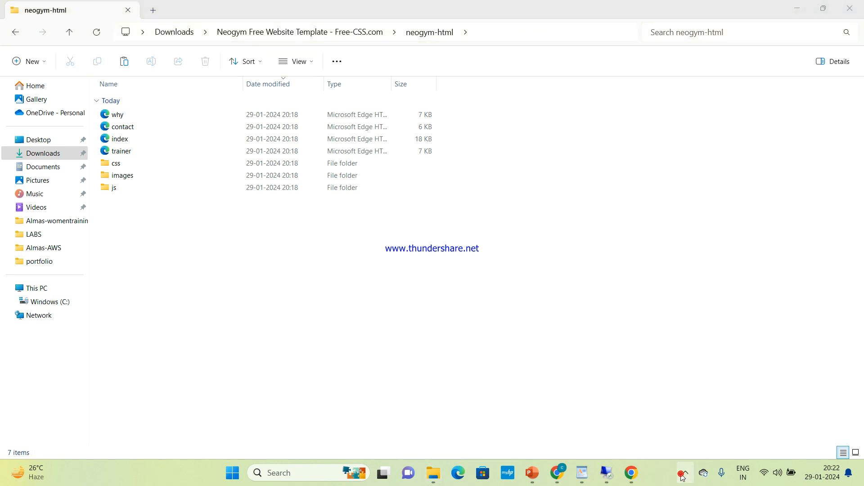
pyautogui.click(556, 374)
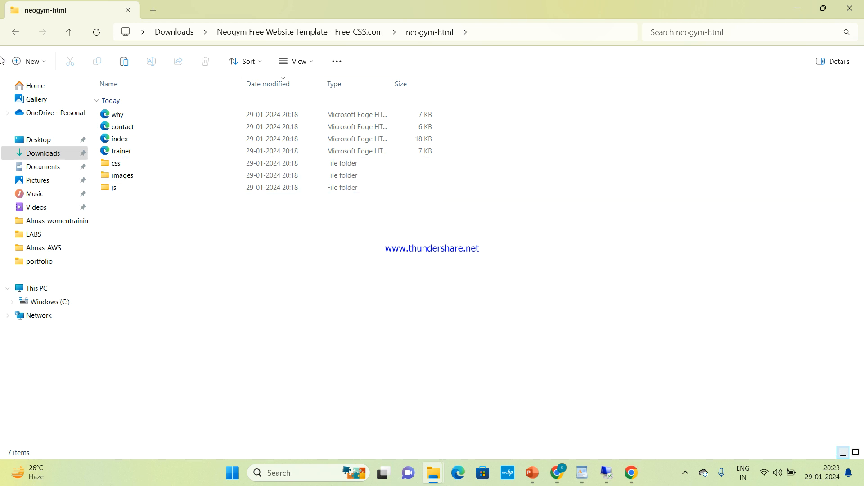
pyautogui.click(15, 32)
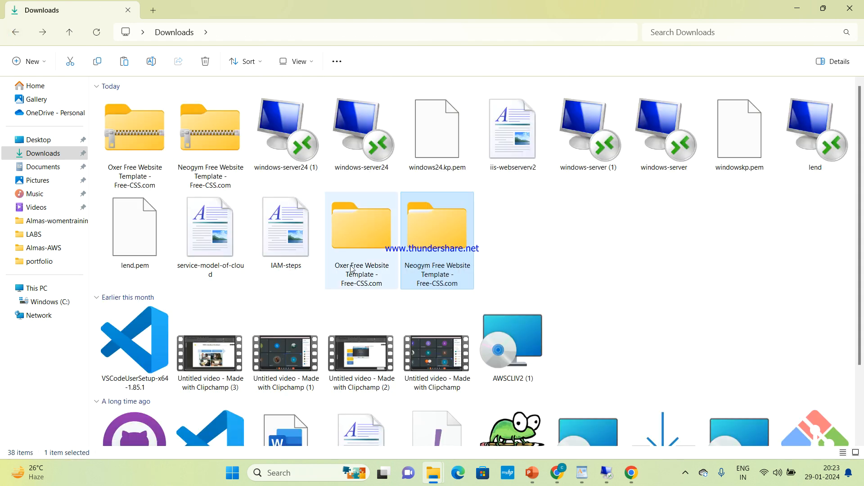
# Browse into the Oxer template's oxer-html folder and review its seven items
pyautogui.doubleClick(352, 269)
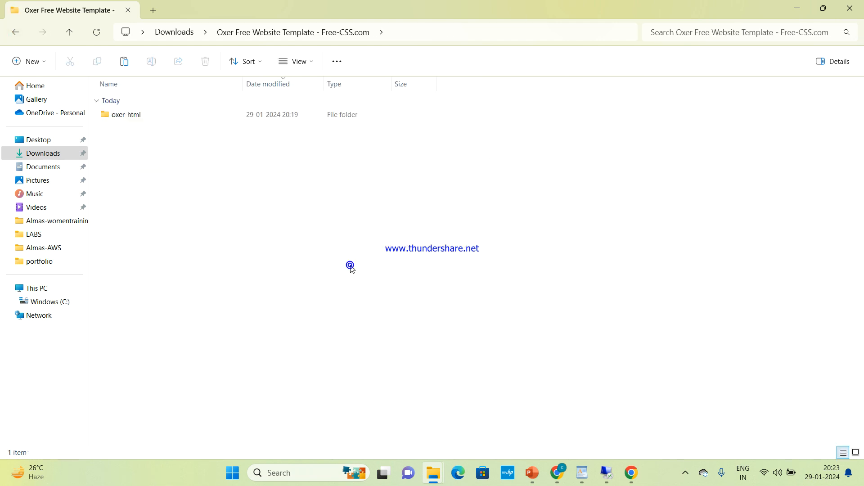
pyautogui.doubleClick(215, 118)
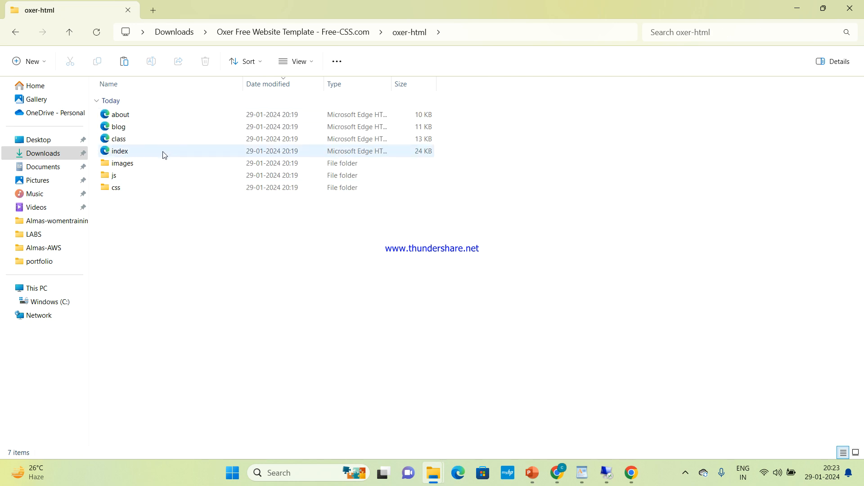
pyautogui.moveTo(214, 233); pyautogui.dragTo(188, 97)
pyautogui.click(301, 291)
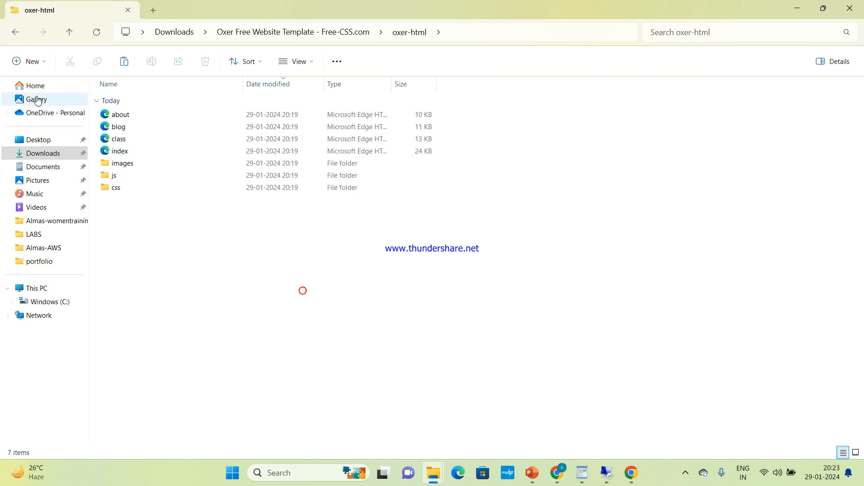
# Go back to Downloads and open the Neogym template's neogym-html folder
pyautogui.click(13, 38)
pyautogui.click(13, 38)
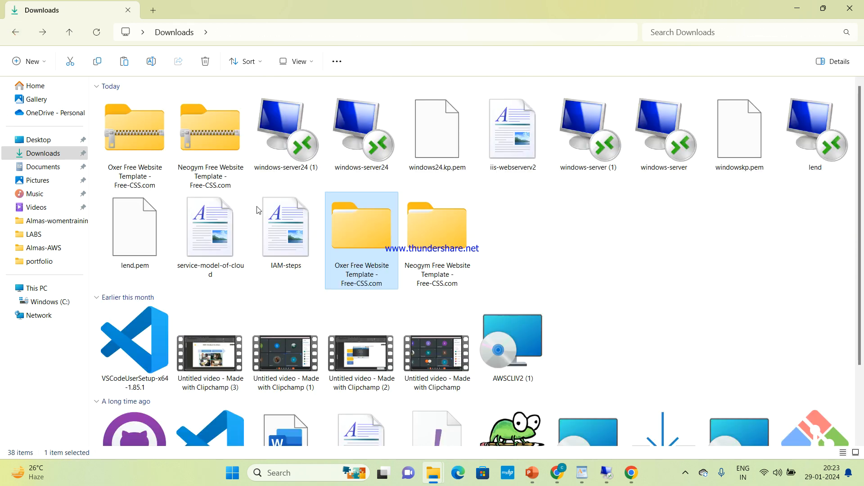
pyautogui.doubleClick(429, 254)
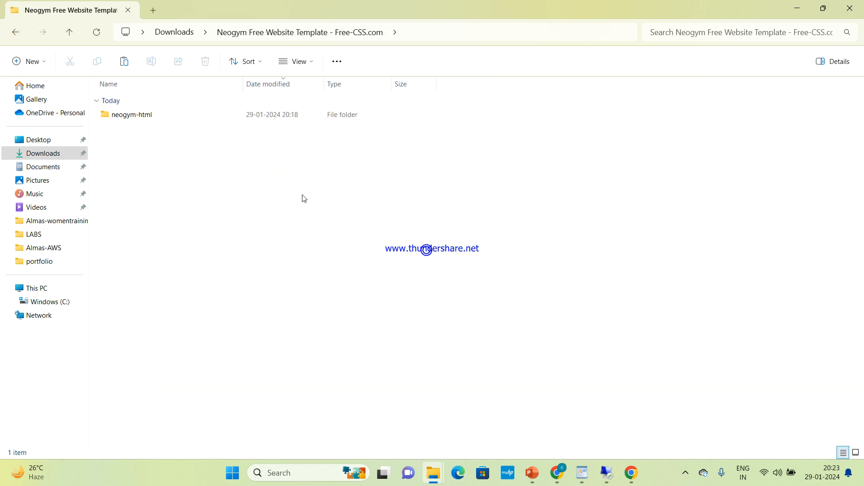
pyautogui.doubleClick(215, 117)
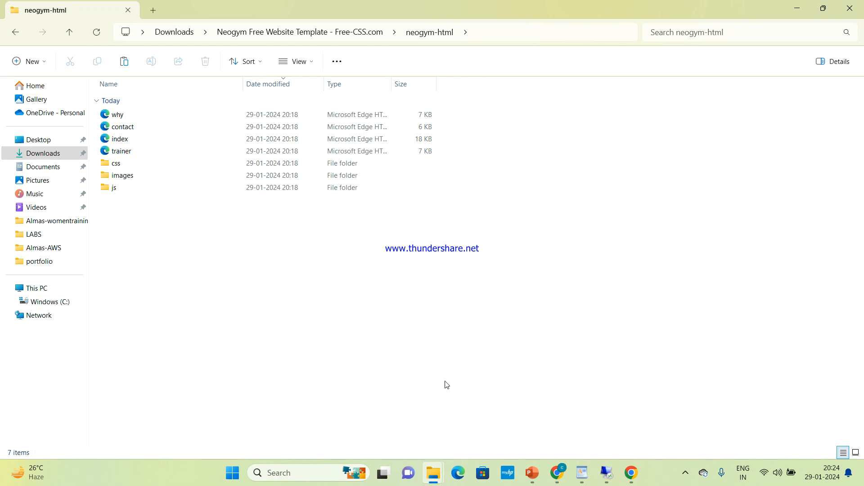
# Bring the iis-webserverv2 notes forward and highlight the full Install-WindowsFeature command
pyautogui.moveTo(584, 474)
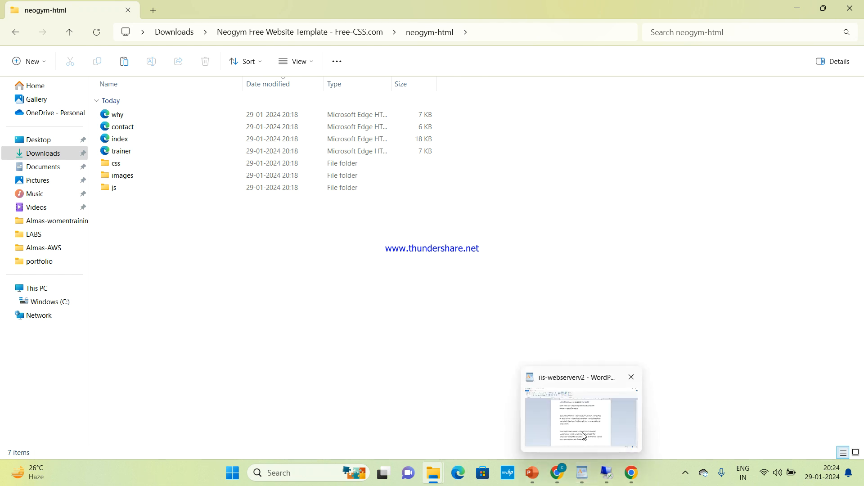
pyautogui.click(582, 435)
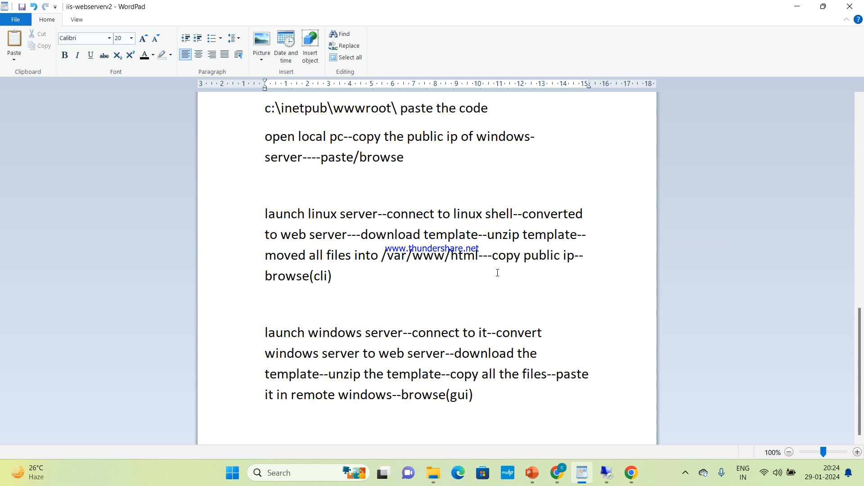
pyautogui.moveTo(862, 322); pyautogui.dragTo(862, 241)
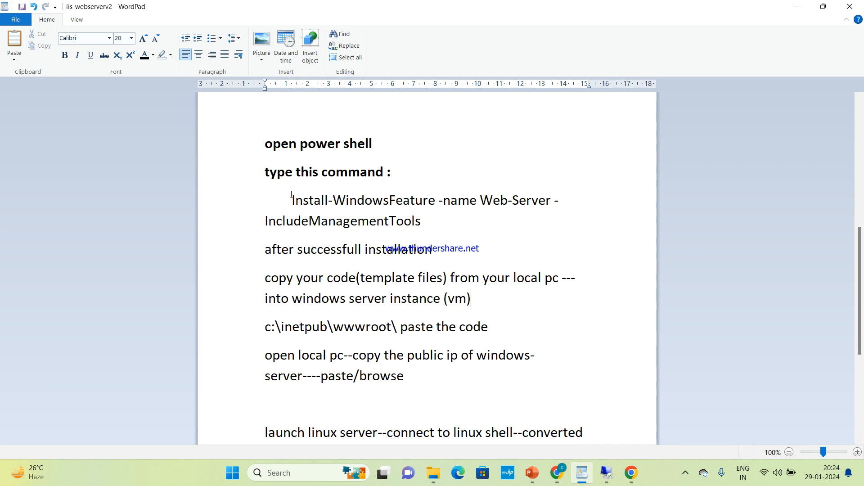
pyautogui.moveTo(291, 198); pyautogui.dragTo(420, 221)
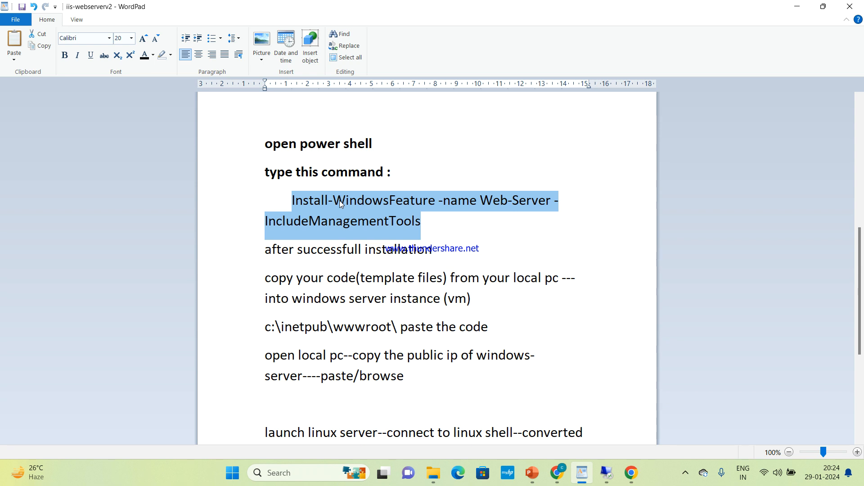
pyautogui.doubleClick(332, 195)
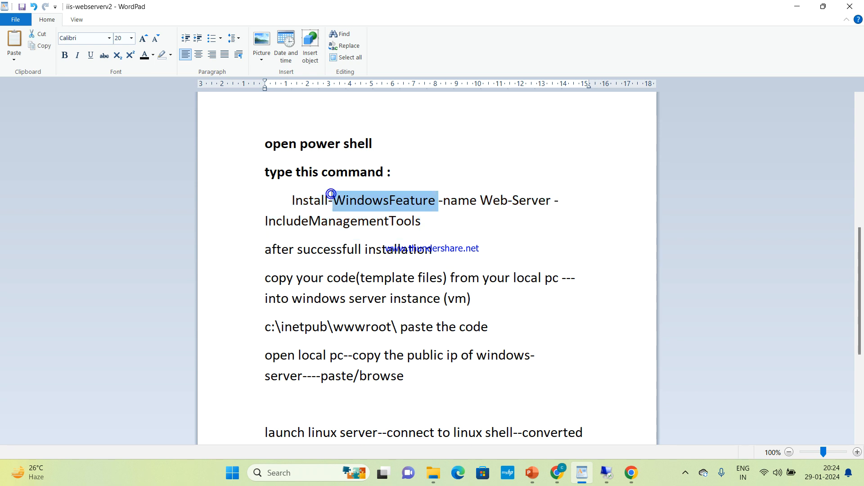
pyautogui.moveTo(288, 194); pyautogui.dragTo(384, 220)
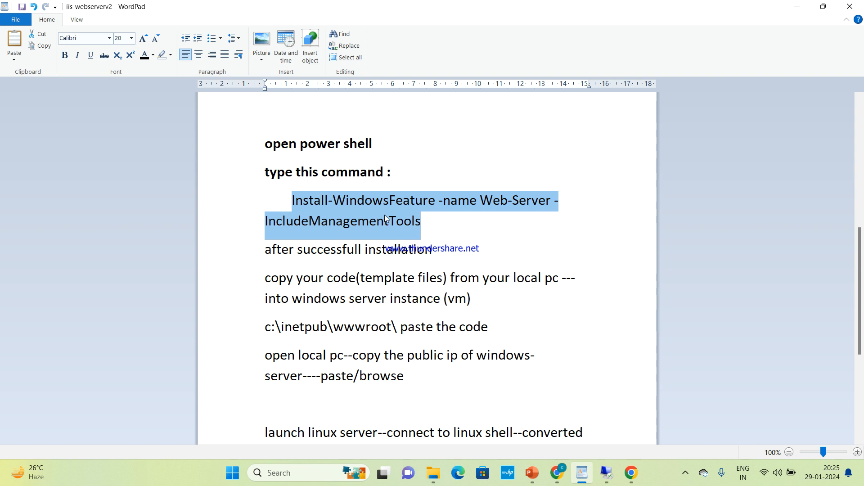
pyautogui.moveTo(553, 478)
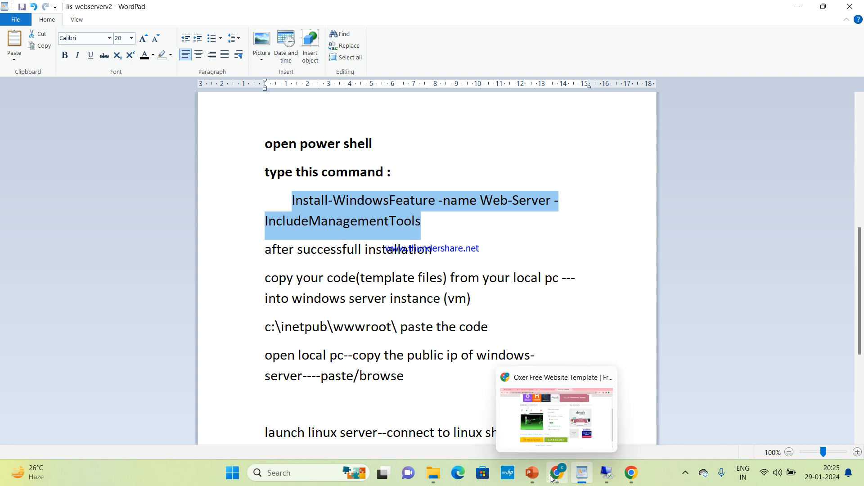
pyautogui.moveTo(443, 475)
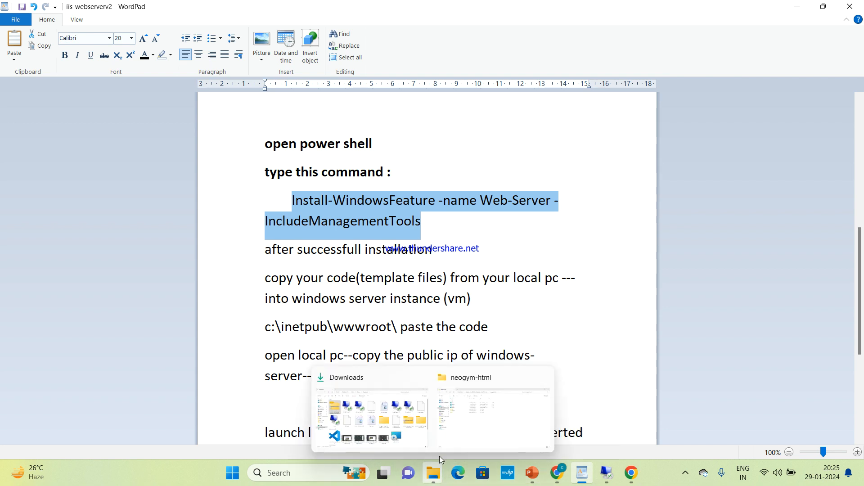
pyautogui.click(420, 438)
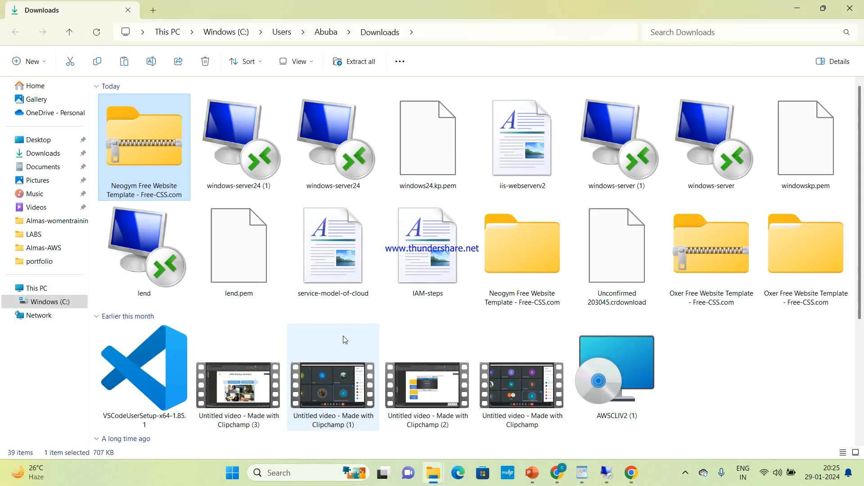
pyautogui.moveTo(345, 337)
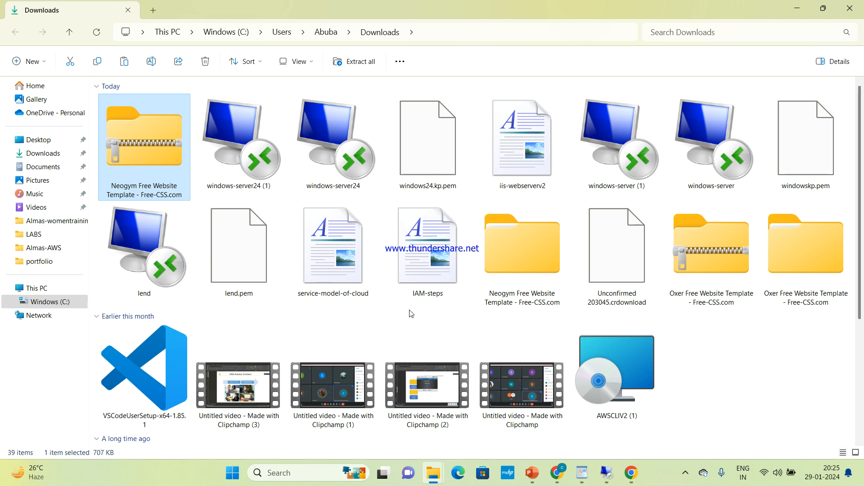
pyautogui.moveTo(580, 483)
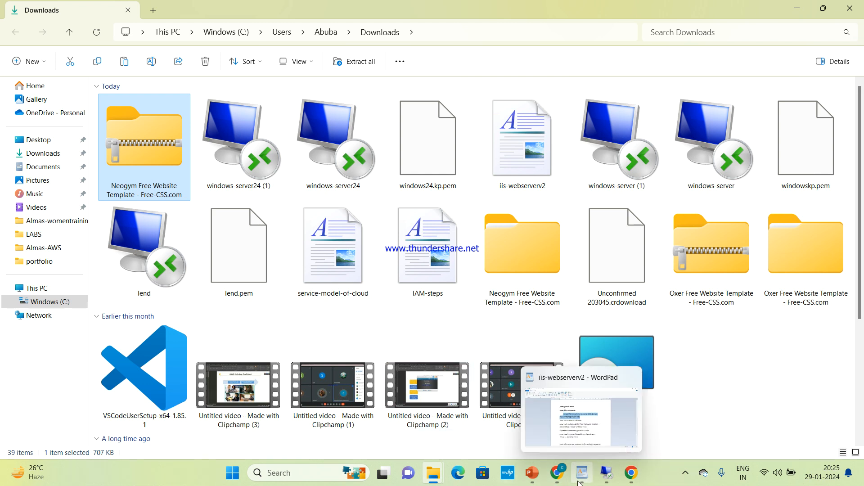
pyautogui.click(575, 450)
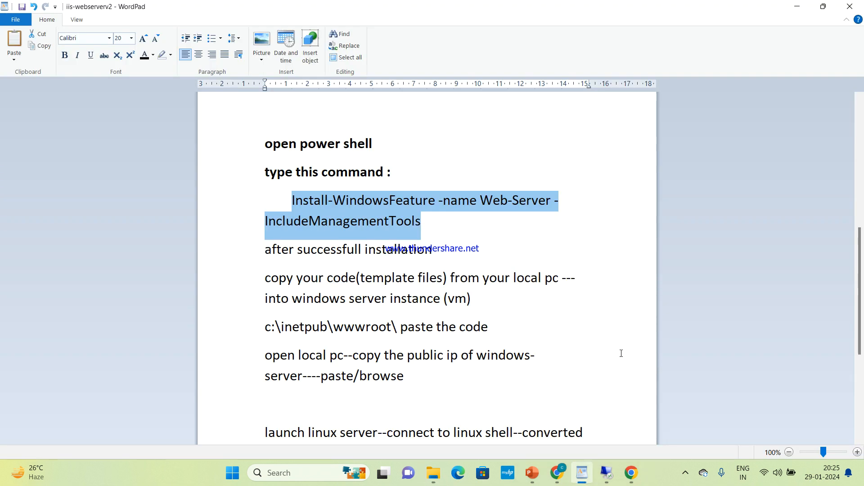
pyautogui.scroll(-5, 621, 353)
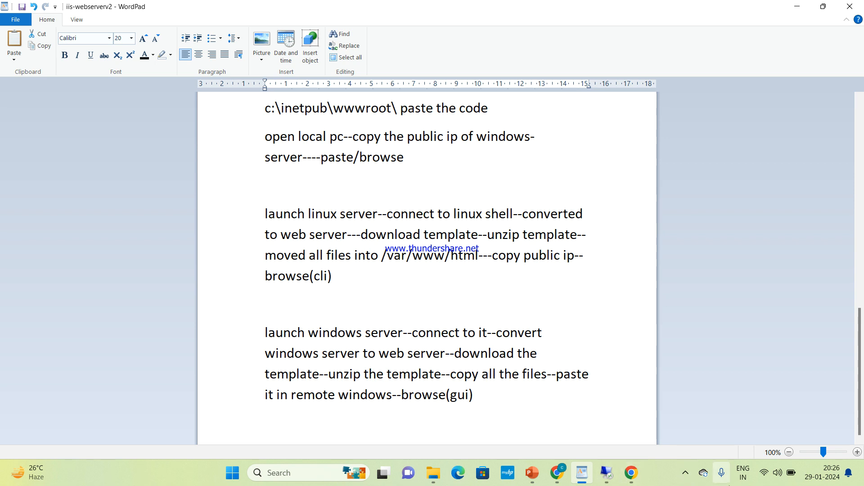
pyautogui.moveTo(595, 471)
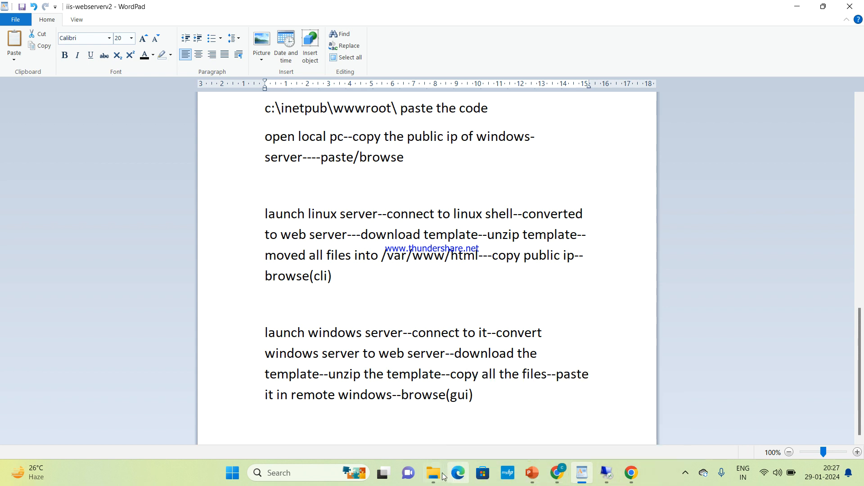
pyautogui.moveTo(434, 473)
pyautogui.moveTo(449, 430)
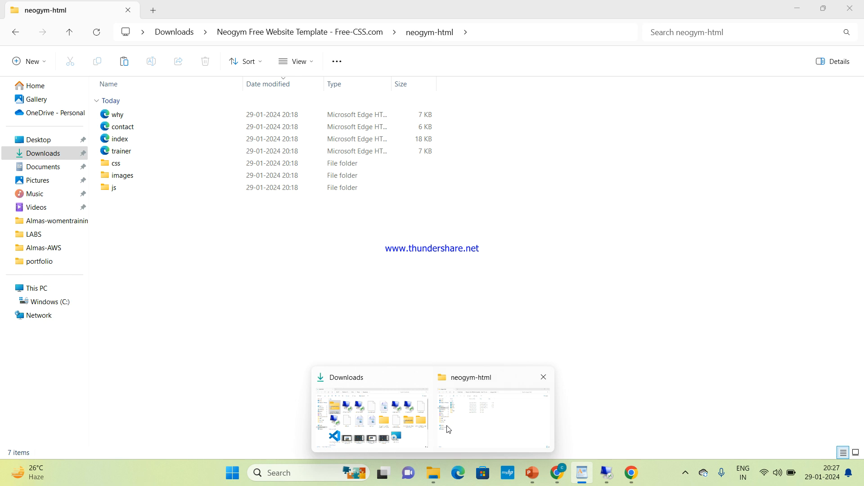
# Select all seven items in neogym-html, then switch to the EC2 server's remote desktop
pyautogui.click(448, 430)
pyautogui.moveTo(160, 221); pyautogui.dragTo(182, 94)
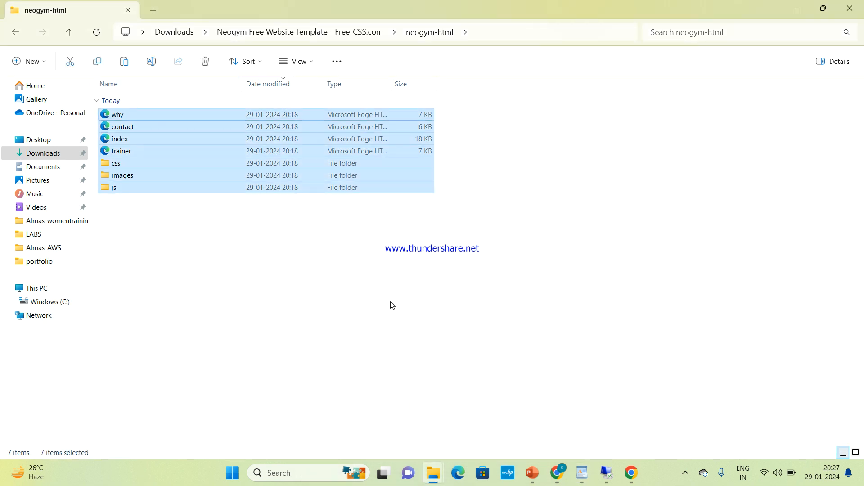
pyautogui.moveTo(606, 470)
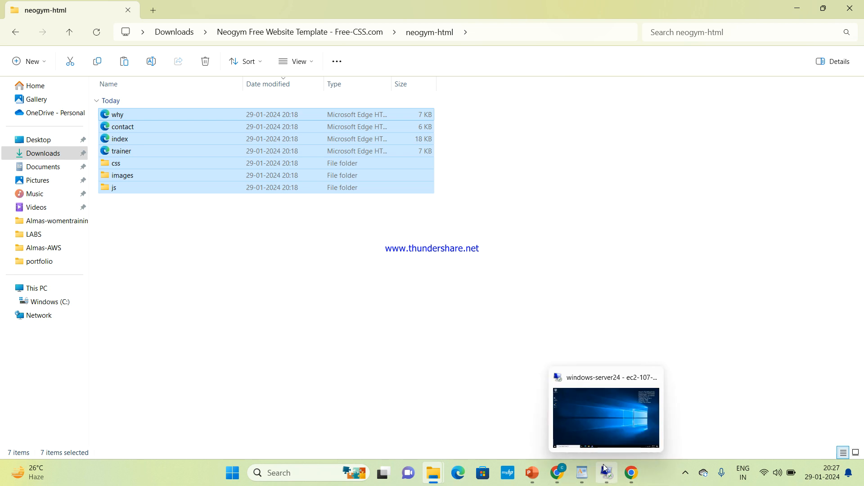
pyautogui.click(597, 415)
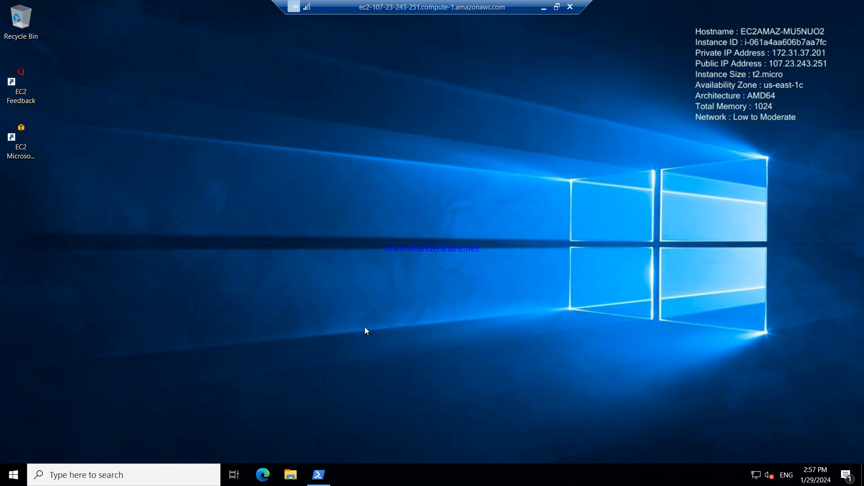
pyautogui.click(290, 477)
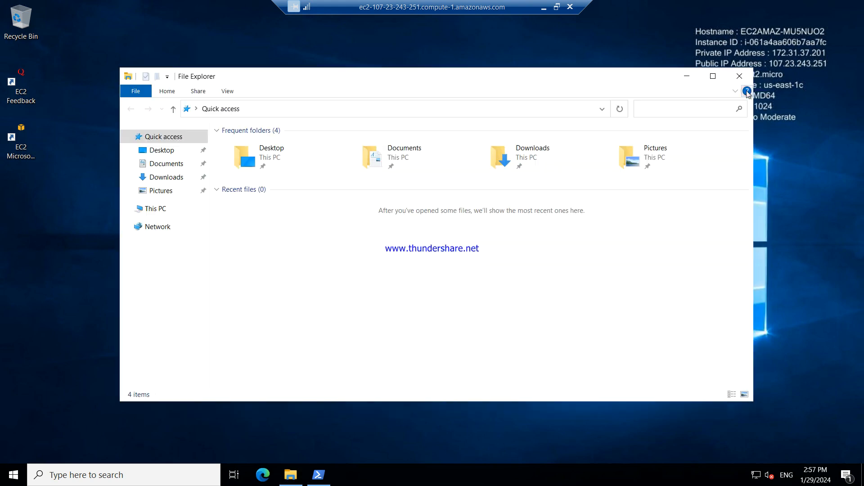
pyautogui.click(717, 78)
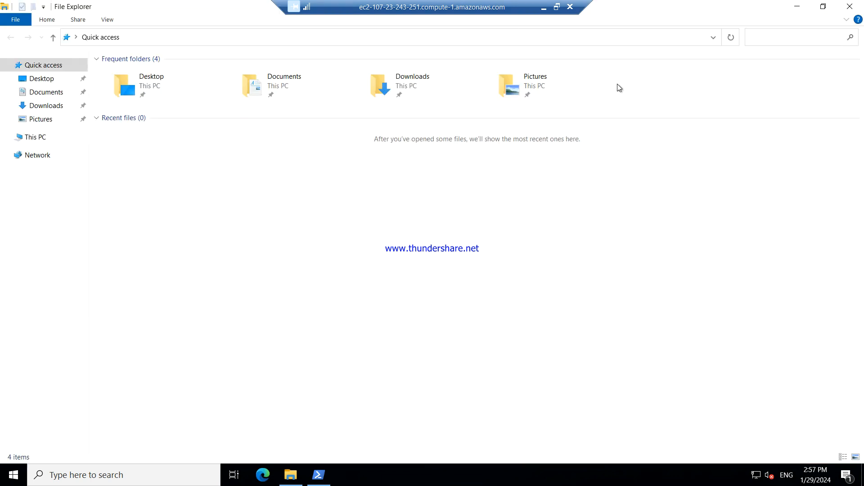
pyautogui.click(35, 134)
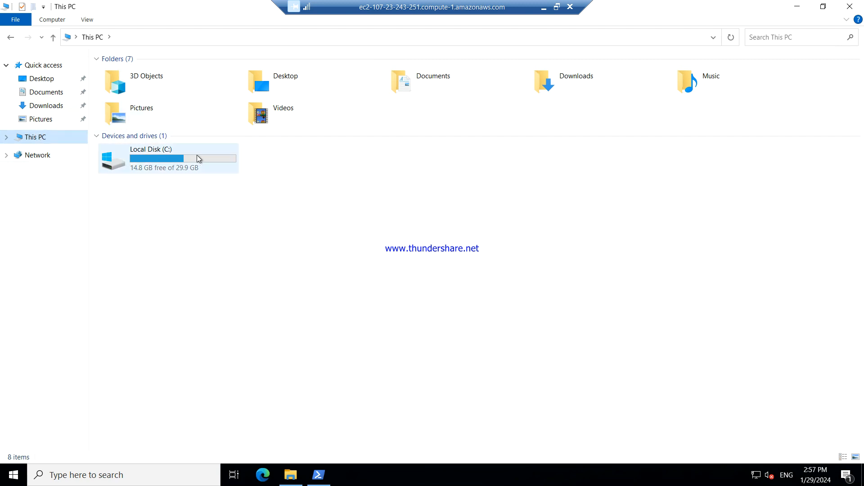
pyautogui.doubleClick(179, 157)
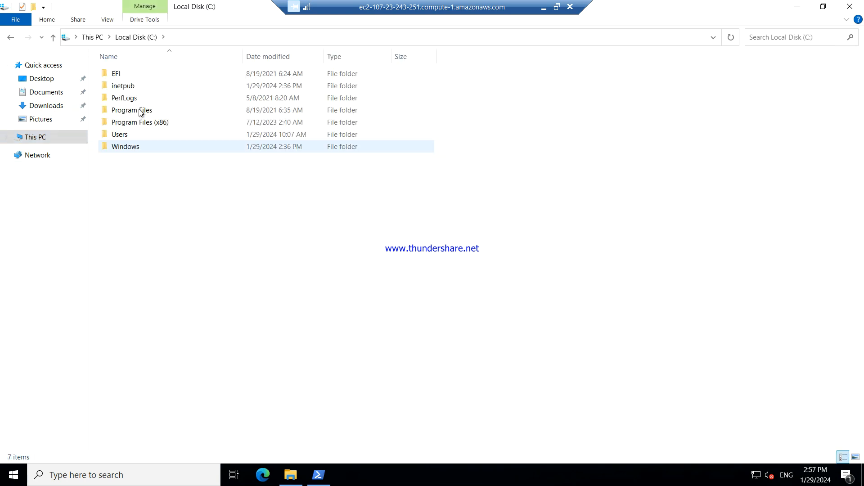
pyautogui.doubleClick(158, 91)
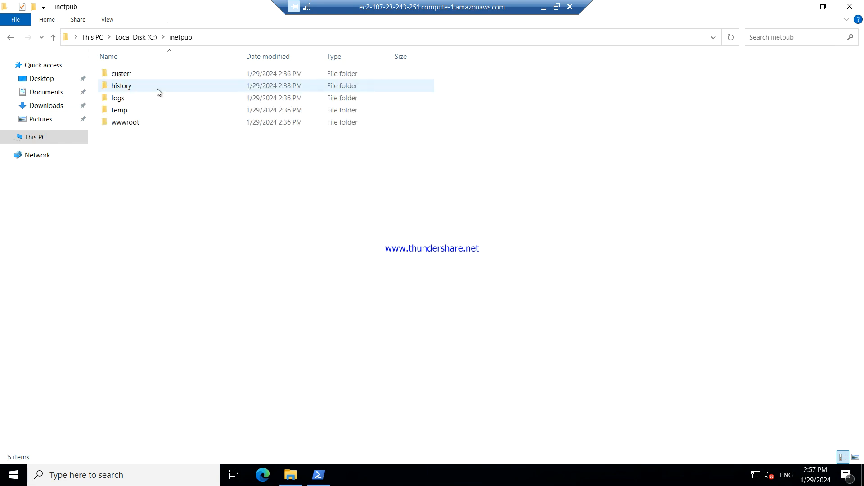
pyautogui.doubleClick(146, 123)
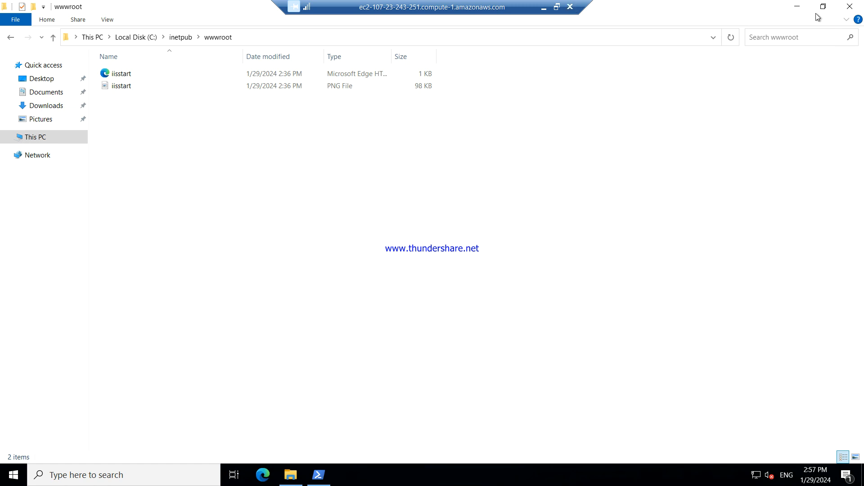
pyautogui.click(849, 6)
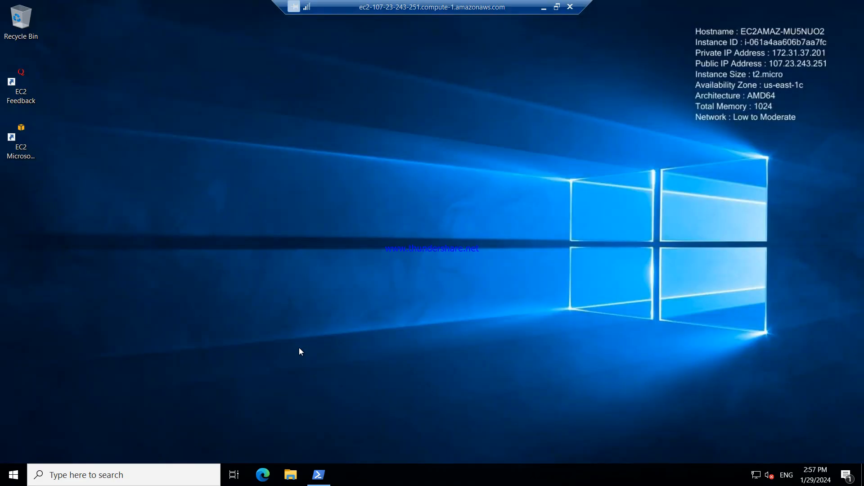
# On the server, browse via This PC and Local Disk (C:) to C:\inetpub\wwwroot
pyautogui.click(291, 474)
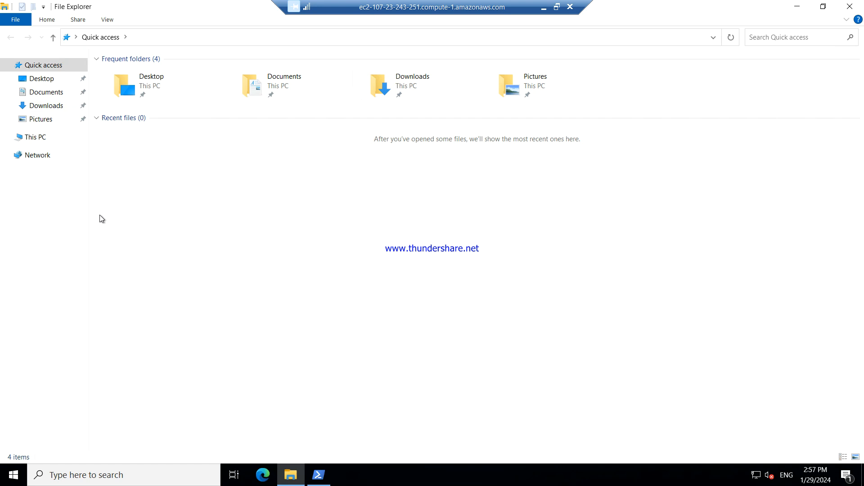
pyautogui.click(35, 136)
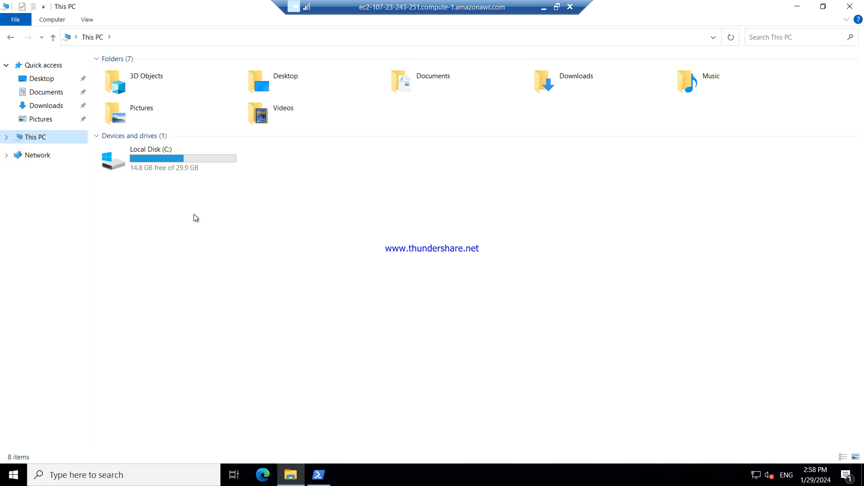
pyautogui.doubleClick(194, 160)
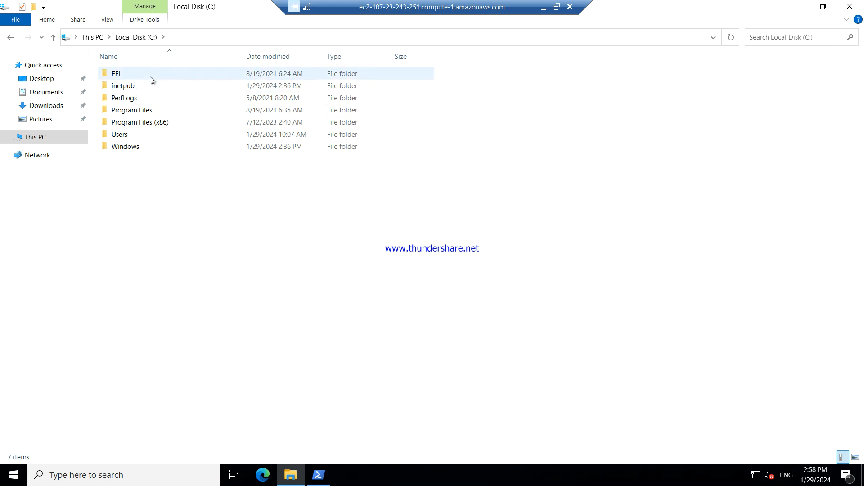
pyautogui.moveTo(150, 87)
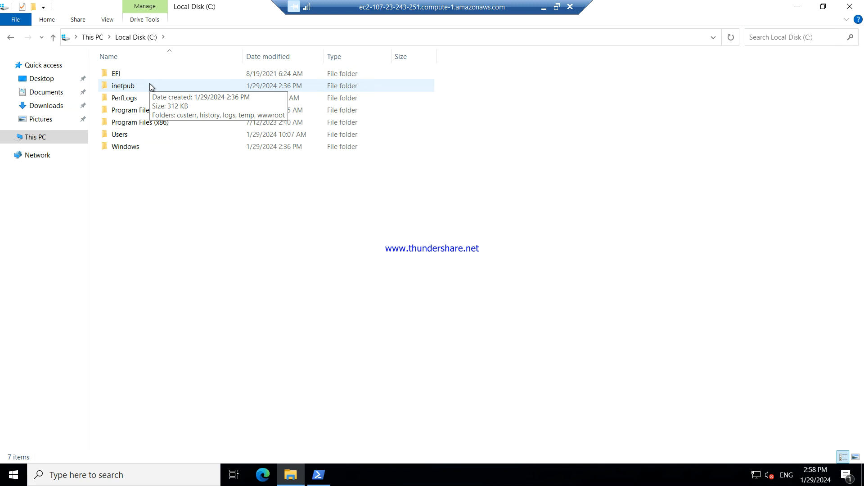
pyautogui.doubleClick(150, 85)
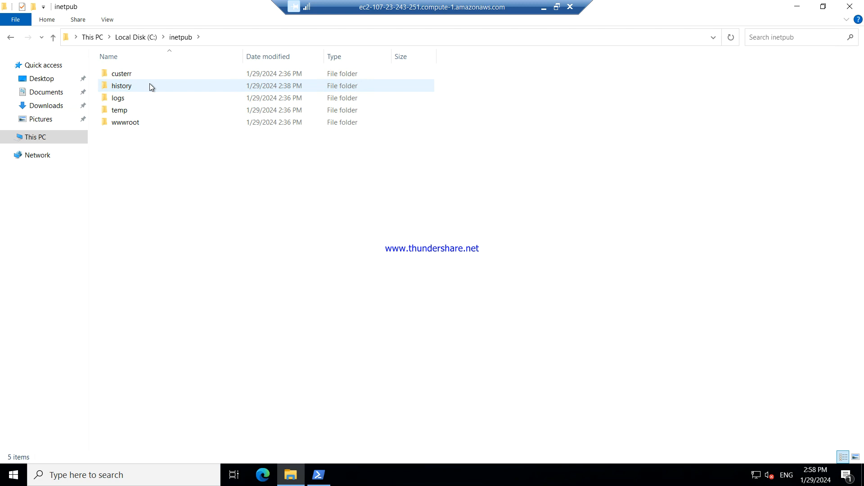
pyautogui.doubleClick(148, 127)
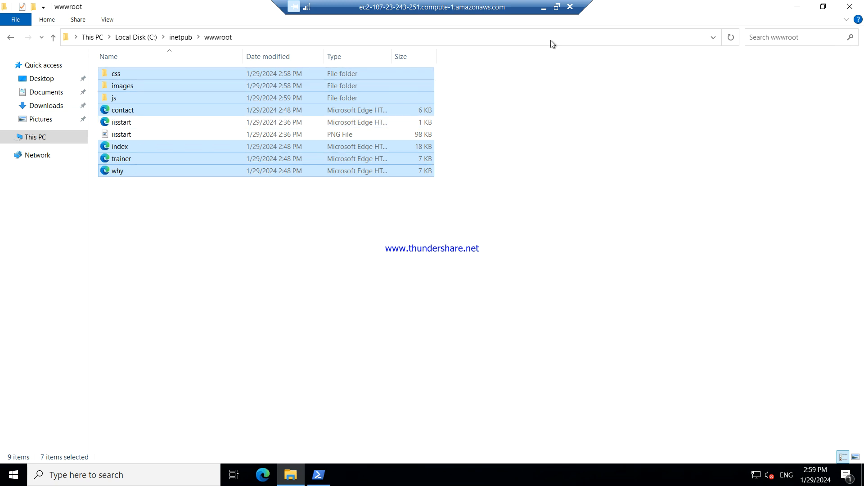
# Return to the browser's EC2 instances tab, clear the running-state filter, and refresh
pyautogui.click(542, 7)
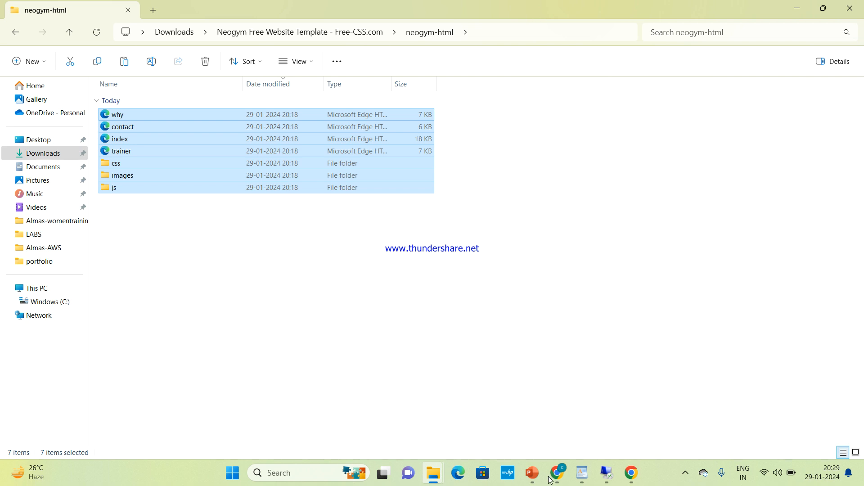
pyautogui.moveTo(557, 472)
pyautogui.click(579, 422)
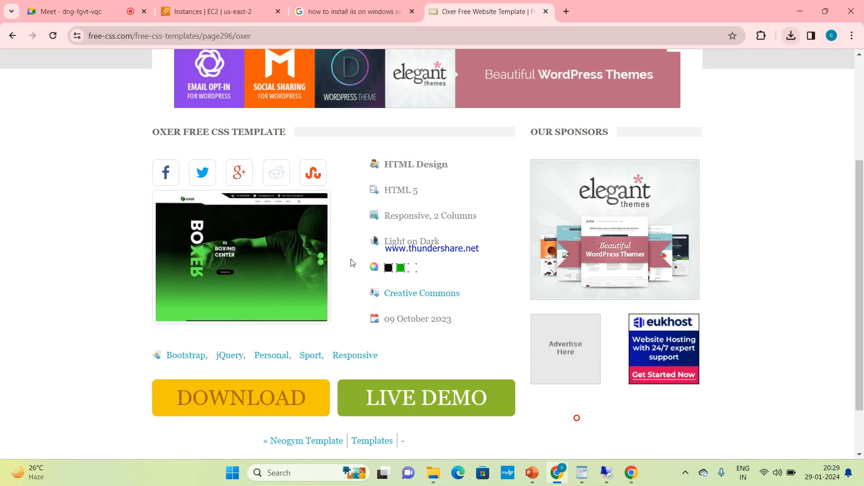
pyautogui.click(190, 6)
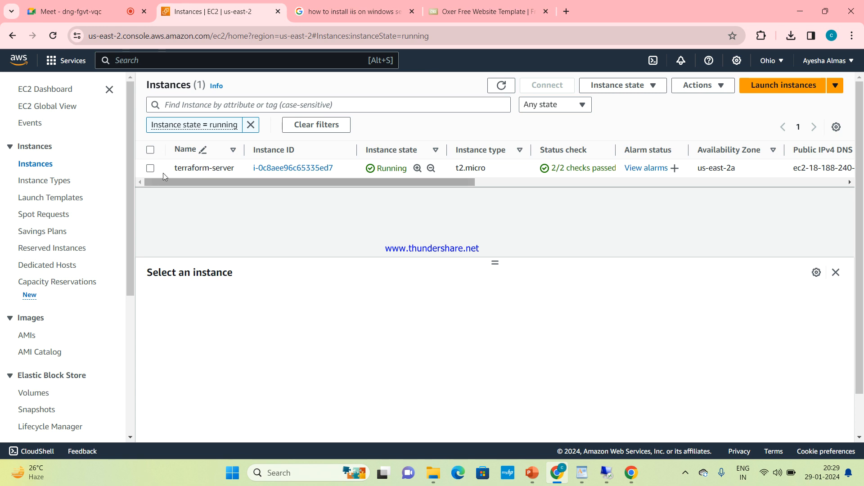
pyautogui.click(251, 125)
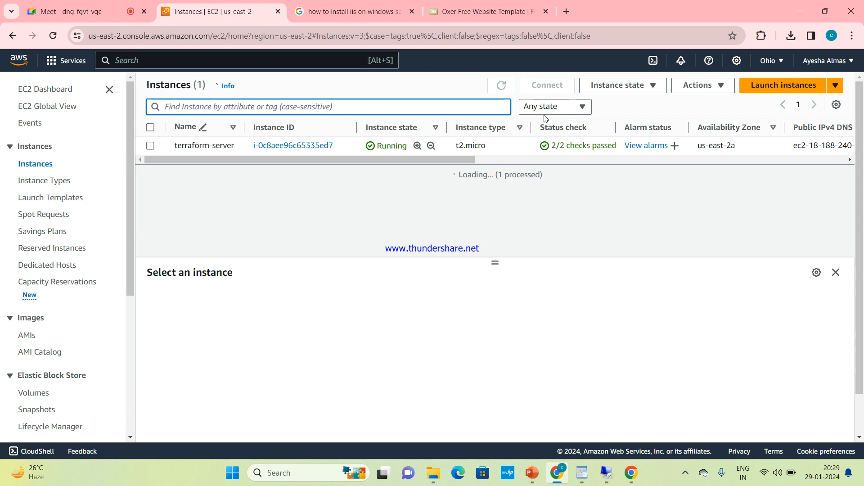
pyautogui.click(510, 87)
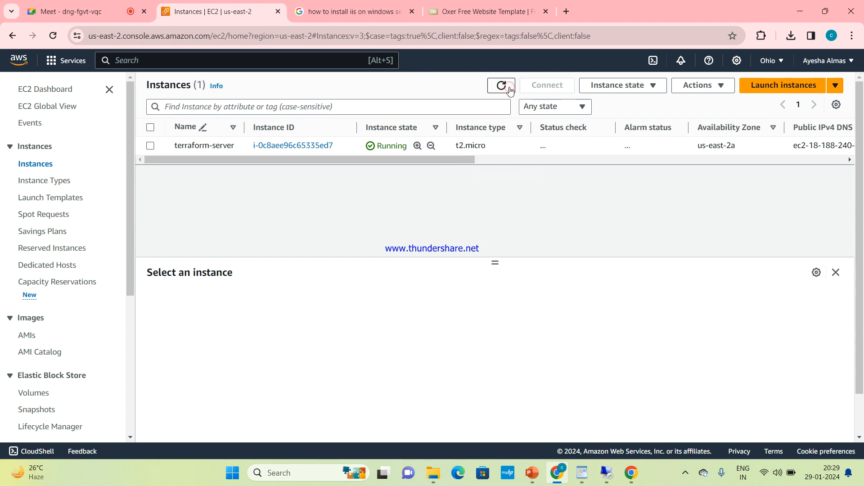
# Switch to US East (N. Virginia) and copy windows-server24's public IPv4 address
pyautogui.click(776, 59)
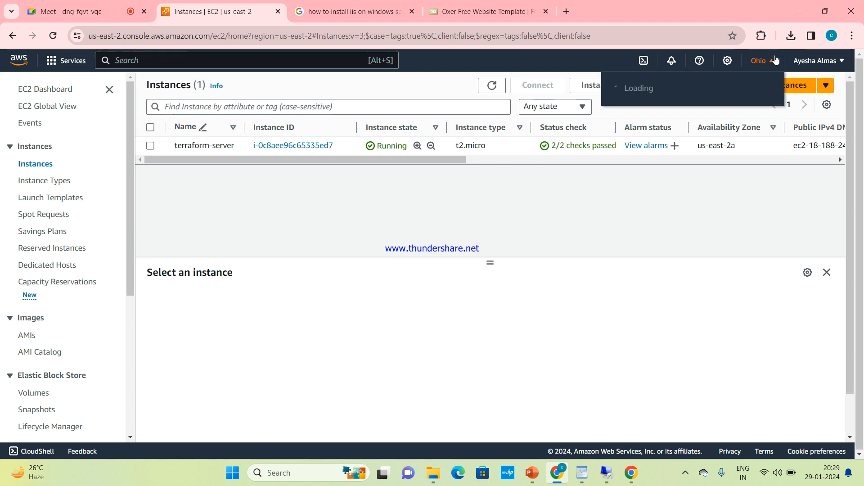
pyautogui.click(704, 95)
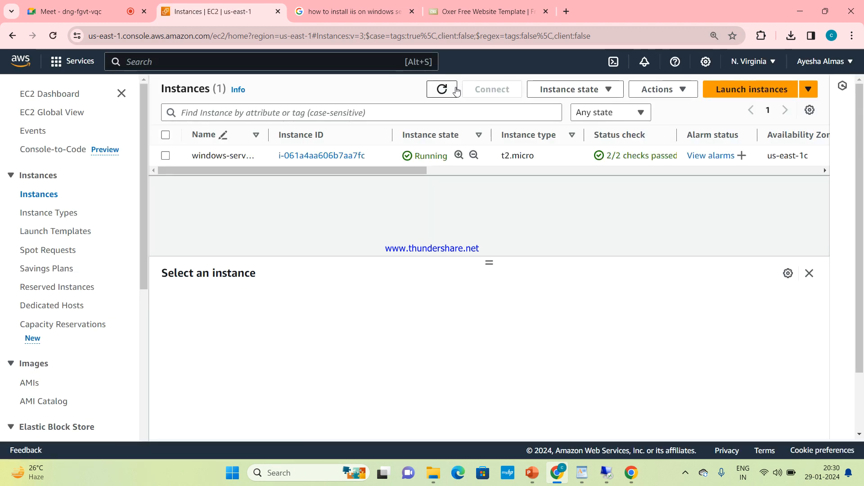
pyautogui.click(442, 89)
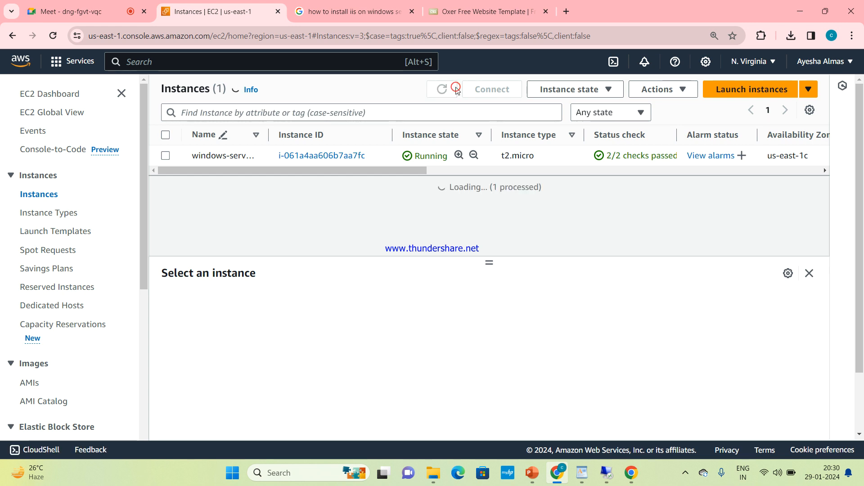
pyautogui.click(165, 155)
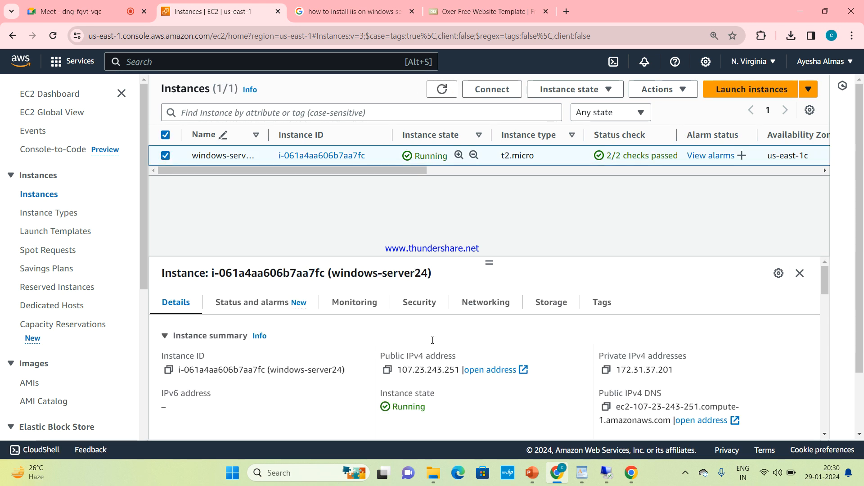
pyautogui.click(386, 369)
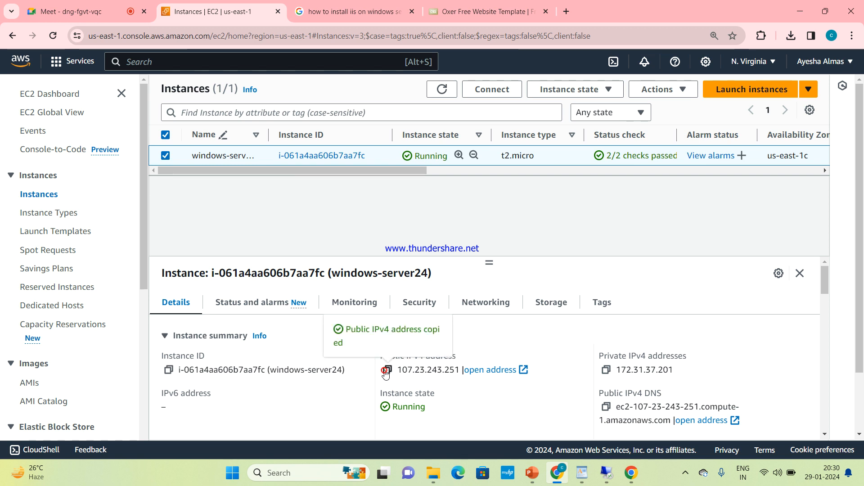
pyautogui.click(565, 14)
# Load the pasted public IP 107.23.243.251 in the browser and dismiss the translation prompt
pyautogui.click(513, 41)
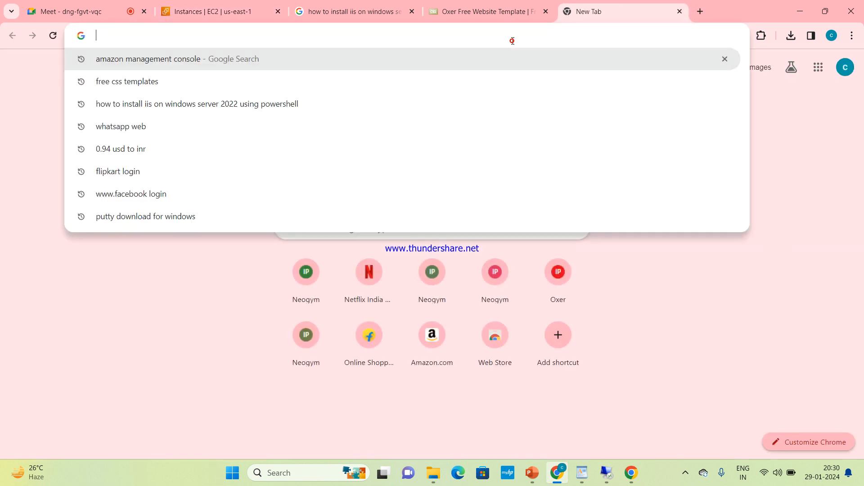
pyautogui.hotkey('ctrl', 'v')
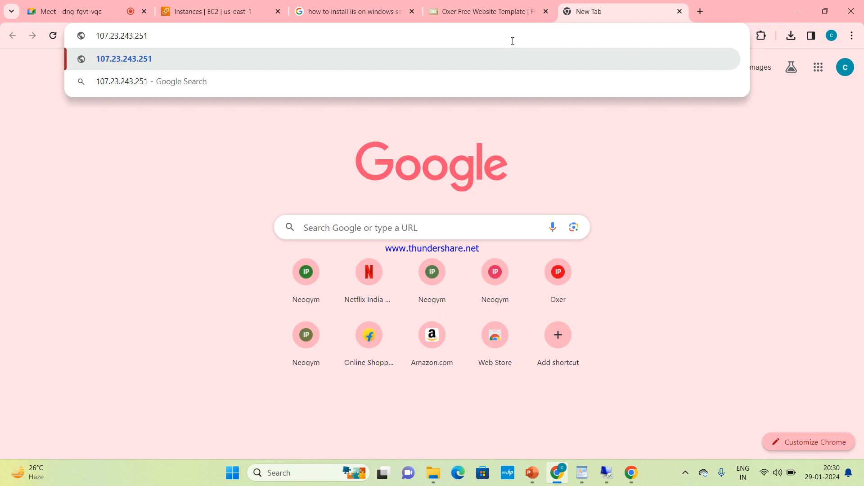
pyautogui.press('Return')
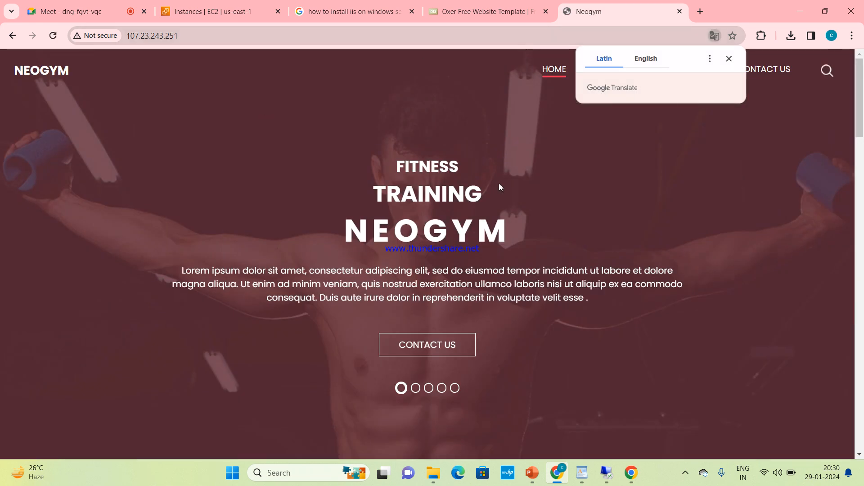
pyautogui.click(395, 241)
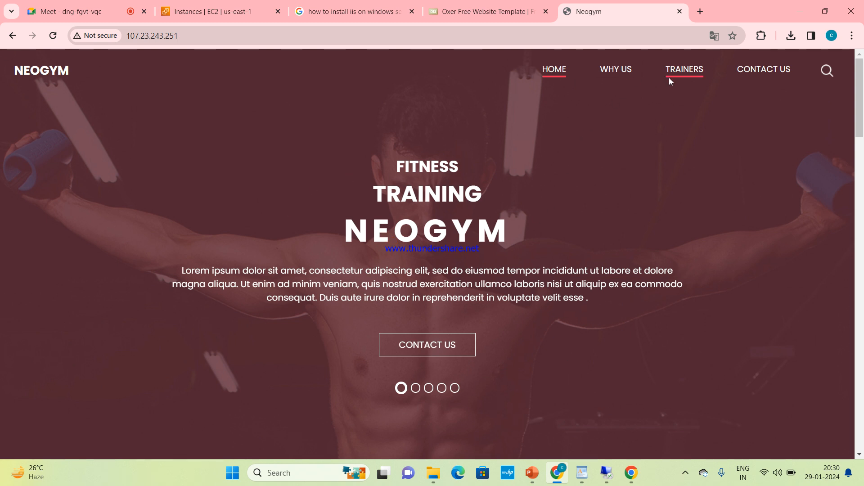
# Check the Neogym site's Contact Us page, then return to its Home page
pyautogui.click(751, 78)
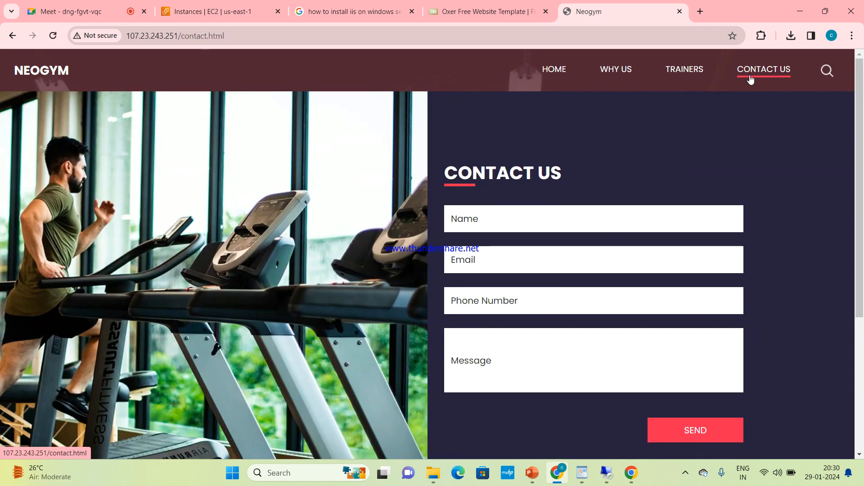
pyautogui.click(545, 72)
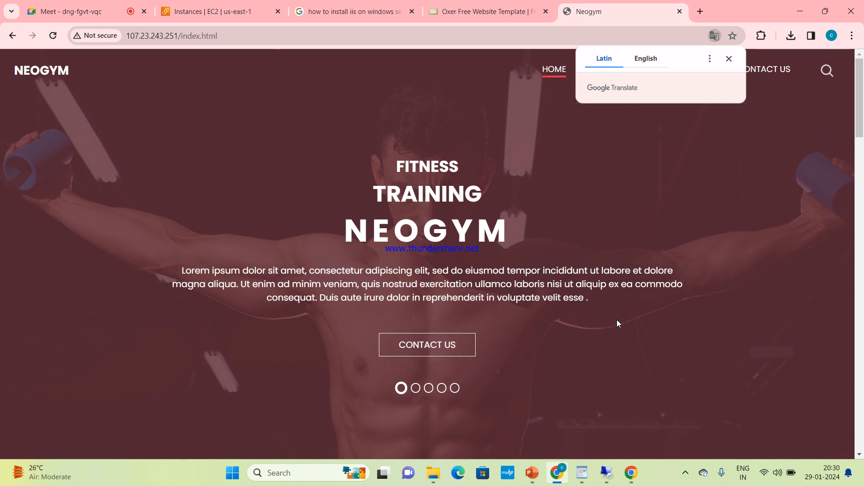
pyautogui.click(356, 3)
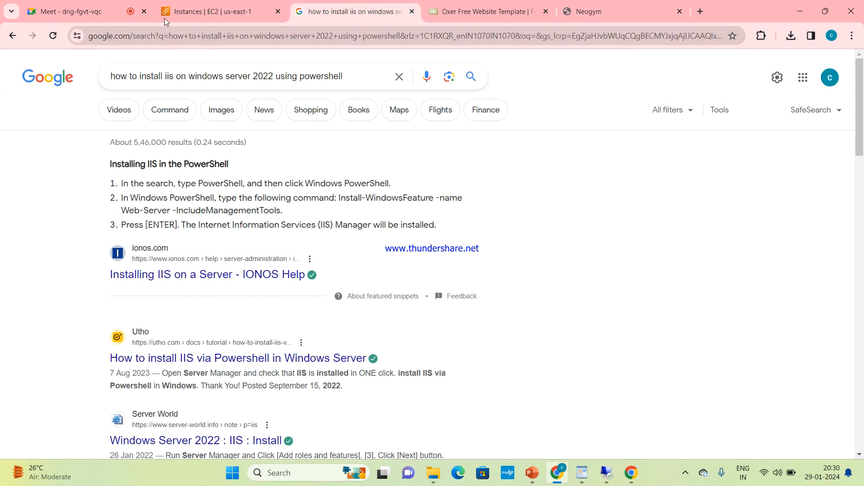
# Look over the EC2 instances tab and the live Neogym site, then bring up the EC2 lab presentation
pyautogui.click(191, 13)
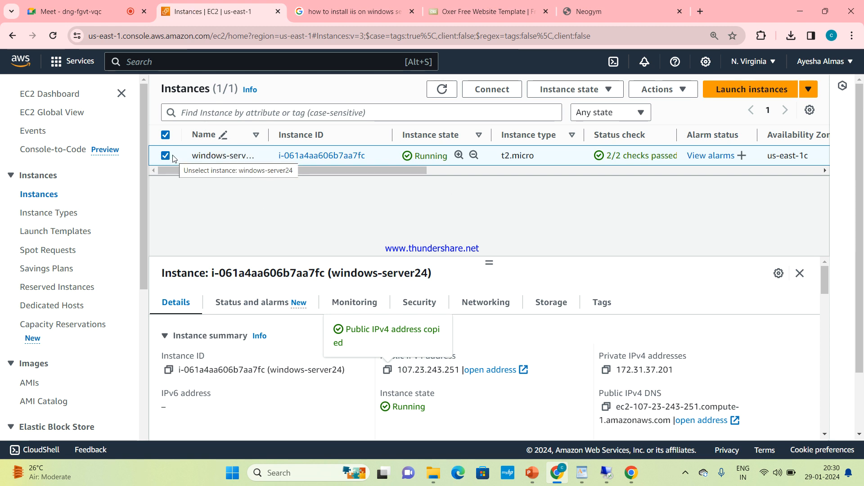
pyautogui.click(633, 17)
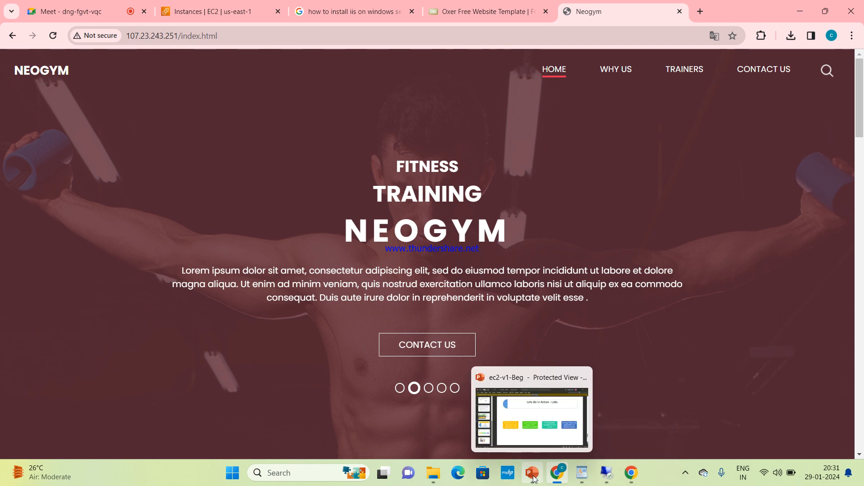
pyautogui.click(532, 412)
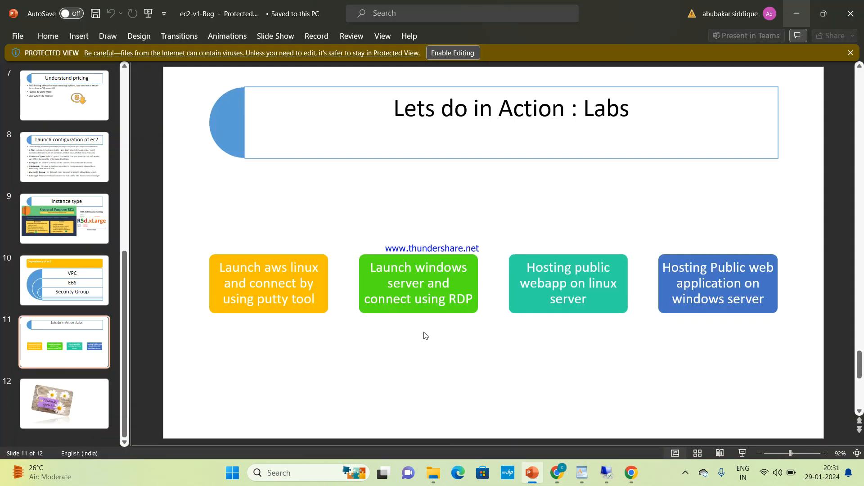